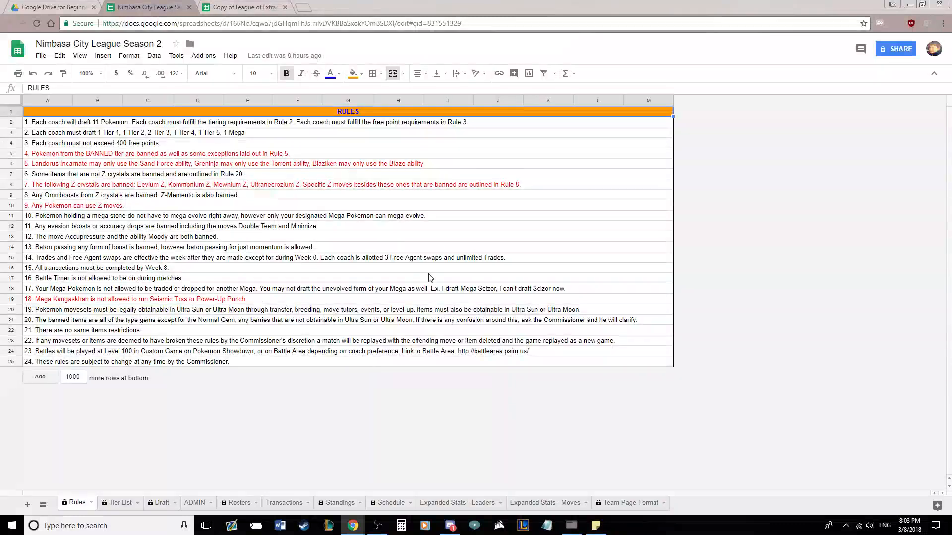
# Look at the League of Extraordinary Trainers rules, return to the Nimbasa City League spreadsheet and browse its tier list and rosters.
pyautogui.hotkey('ctrl', 'Tab')
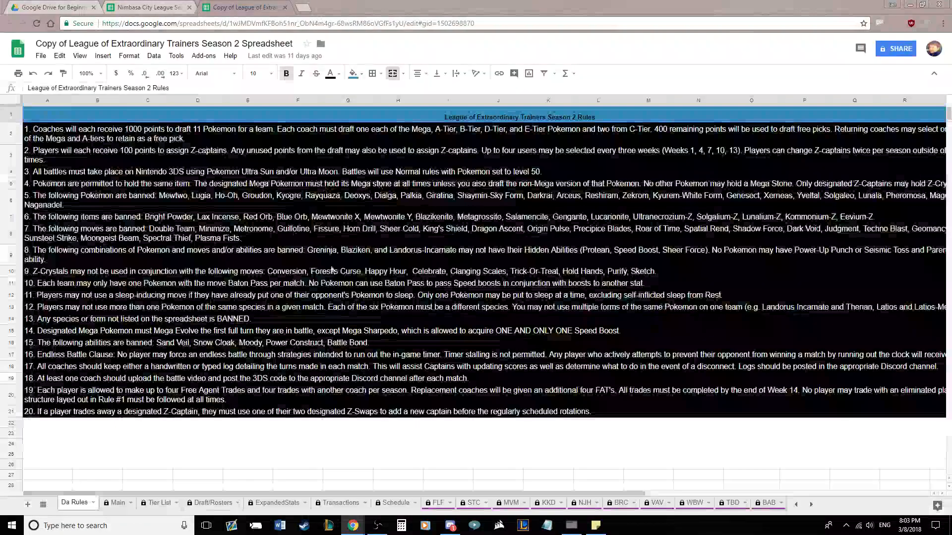
pyautogui.click(160, 5)
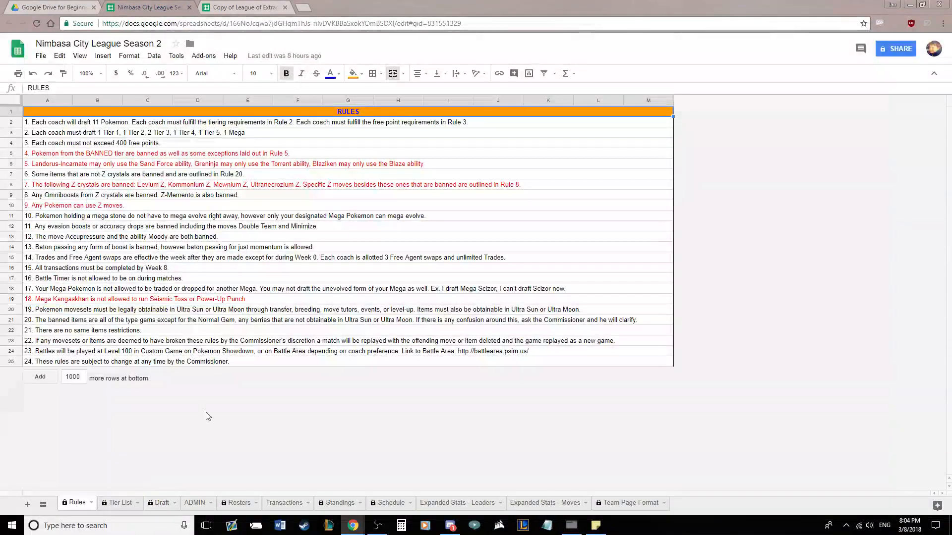
pyautogui.click(117, 504)
pyautogui.click(241, 505)
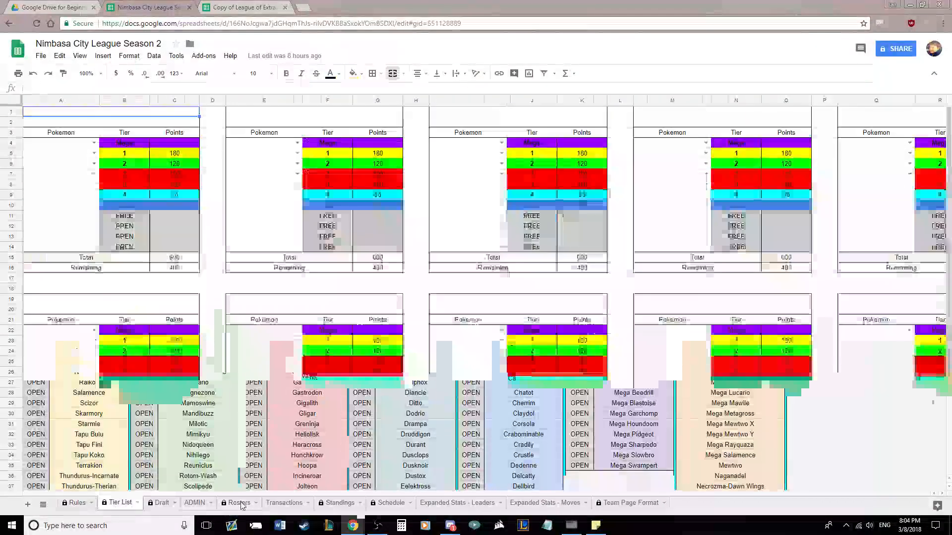
# Examine the team header, roster and kills/deaths block on the Team Page Format sheet.
pyautogui.click(629, 503)
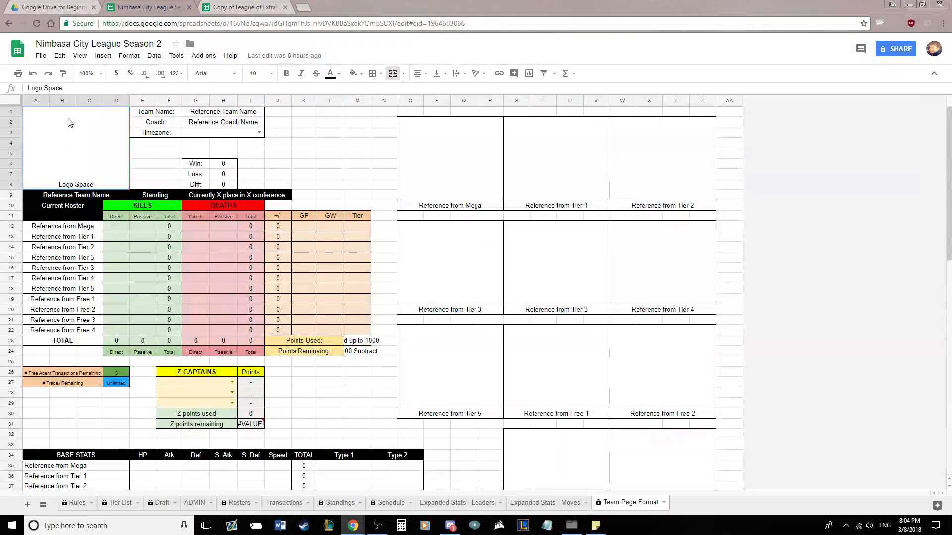
pyautogui.moveTo(69, 123); pyautogui.dragTo(392, 353)
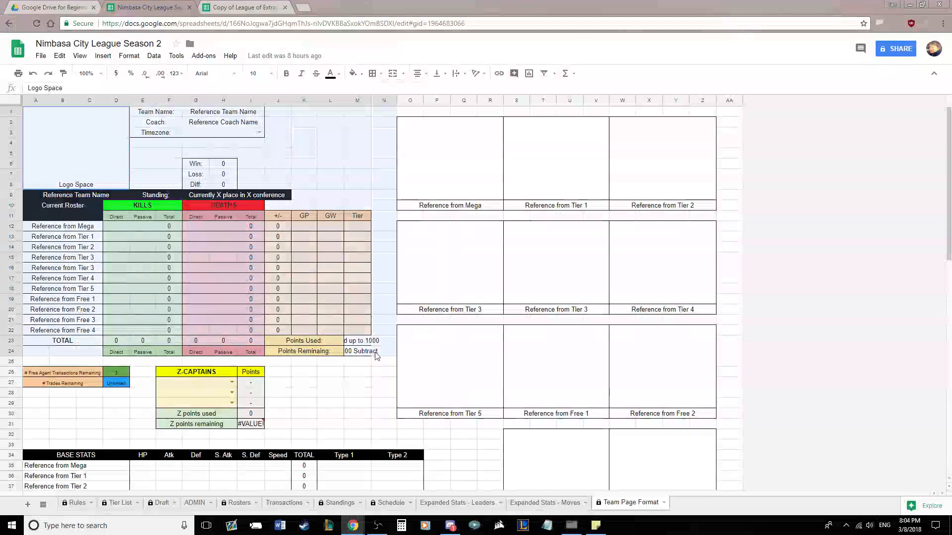
pyautogui.click(353, 375)
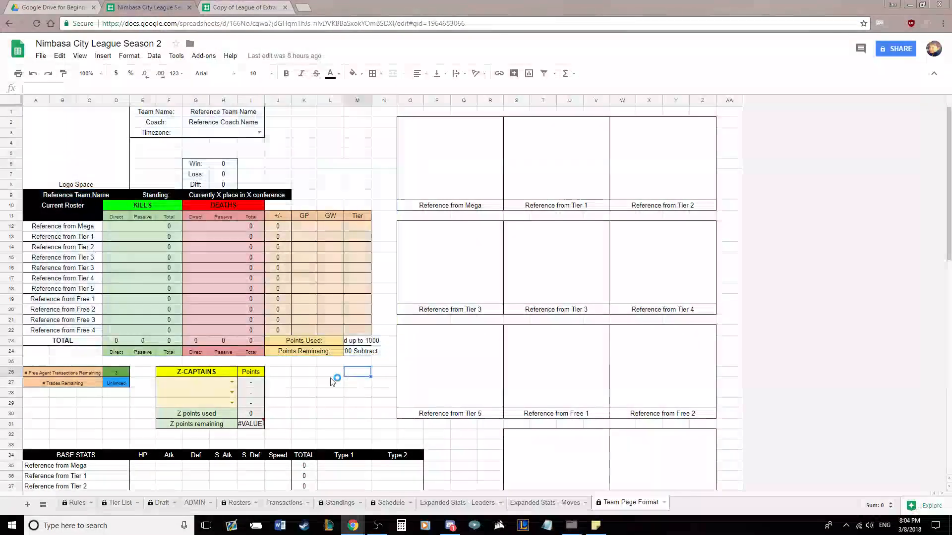
# On the Draft sheet, review the data validation of the first Round One Pokemon cell and save it as is.
pyautogui.click(161, 503)
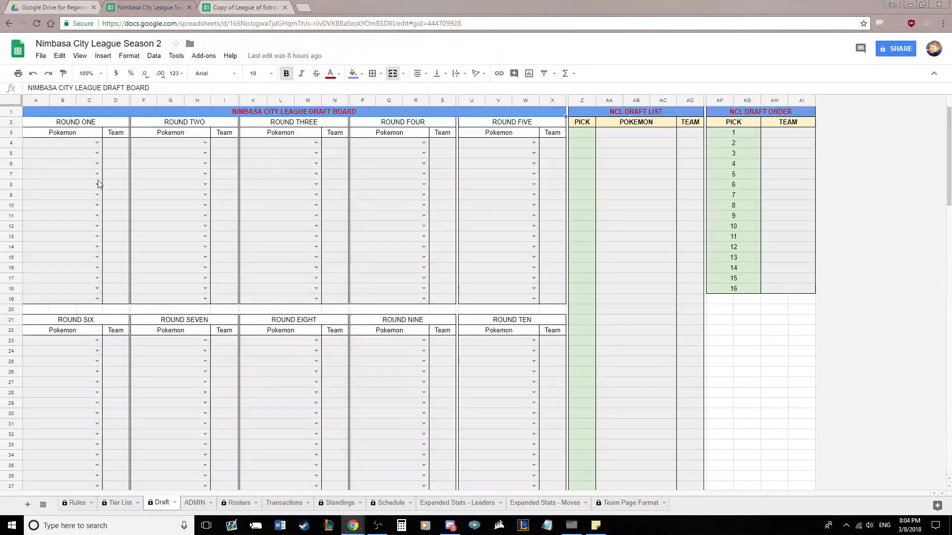
pyautogui.rightClick(61, 143)
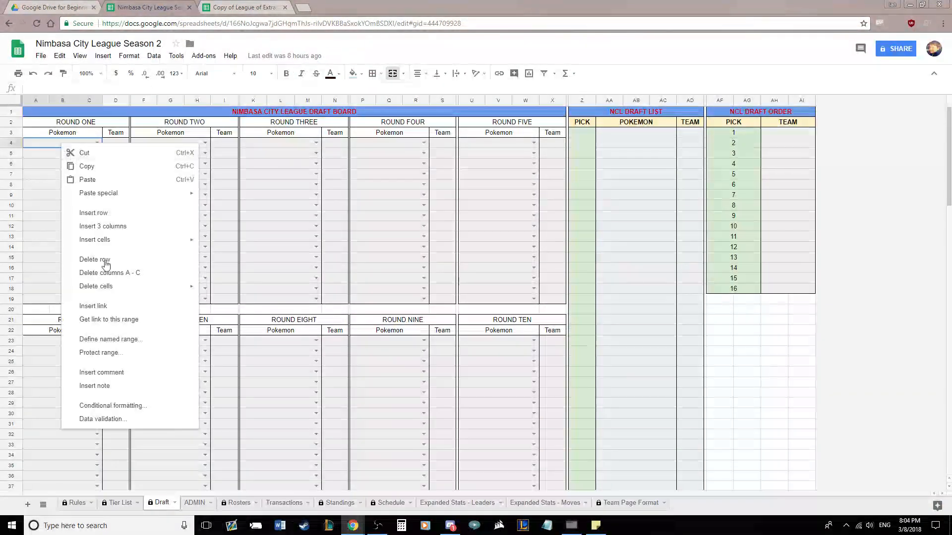
pyautogui.click(89, 419)
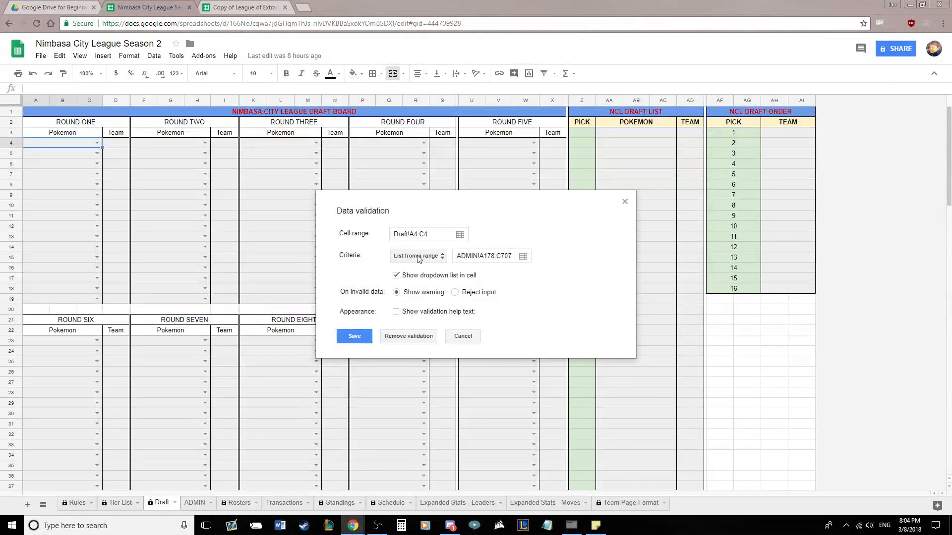
pyautogui.click(353, 336)
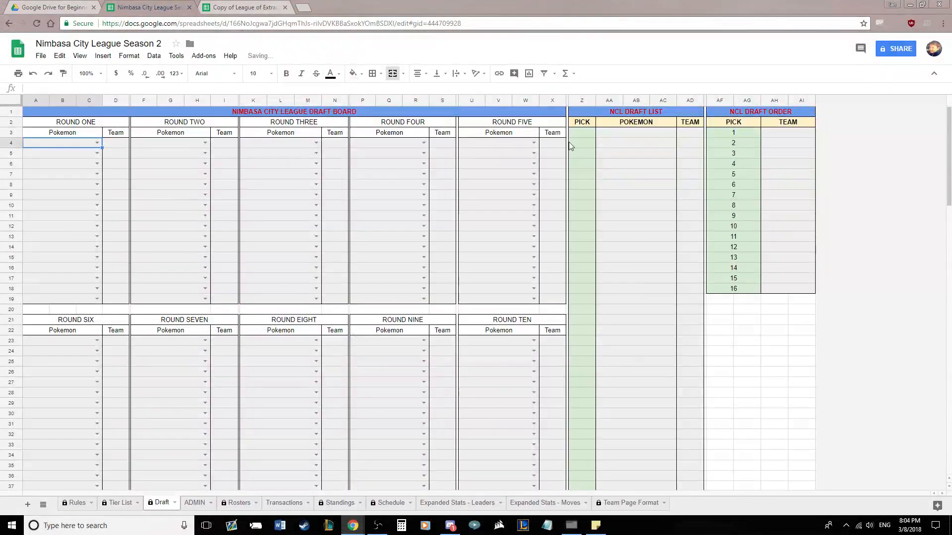
# Examine the Draft List's Pokemon column and the formulas behind the first Draft Order team cells.
pyautogui.click(614, 134)
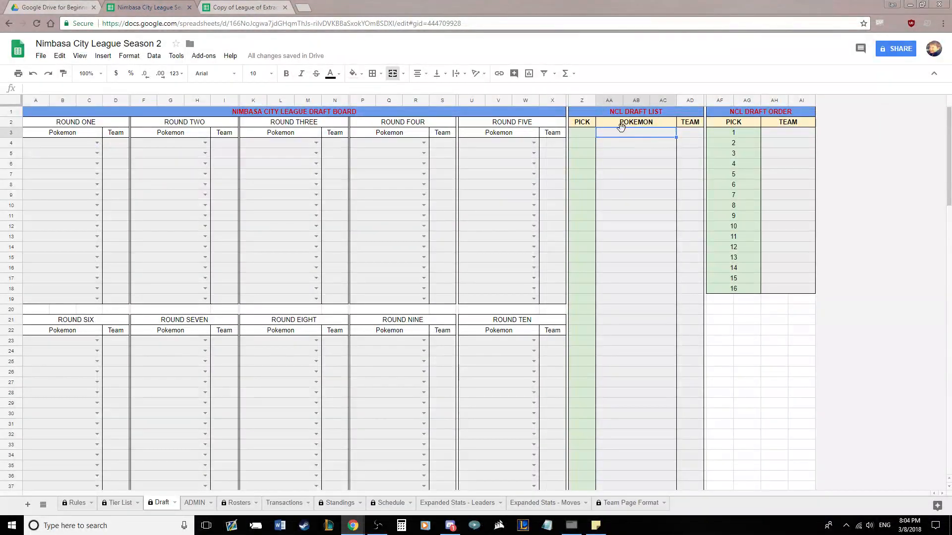
pyautogui.moveTo(622, 143); pyautogui.dragTo(629, 523)
pyautogui.click(630, 385)
pyautogui.scroll(3, 634, 357)
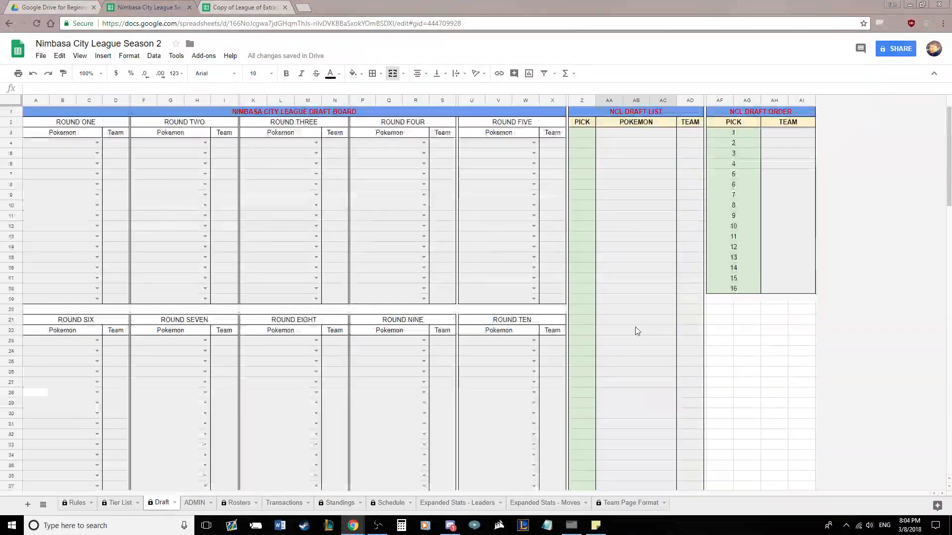
pyautogui.click(792, 131)
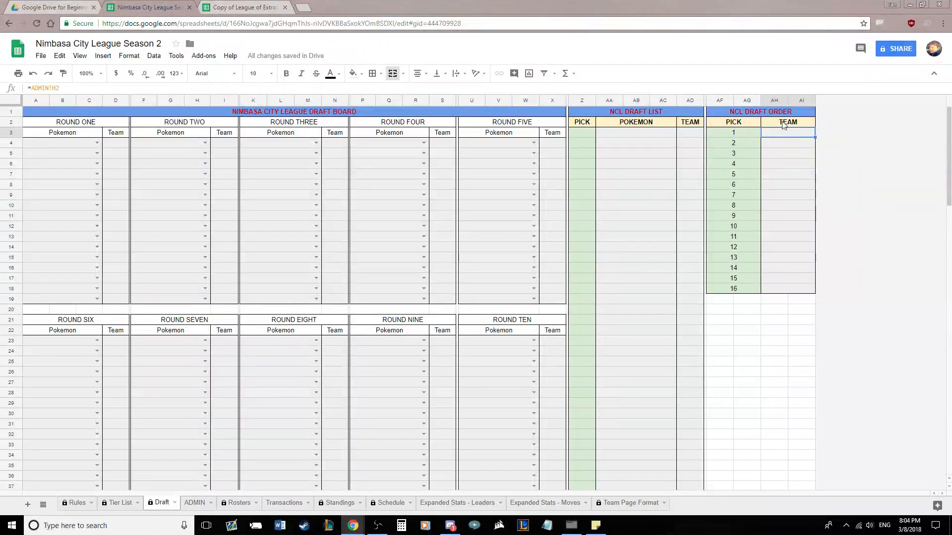
pyautogui.click(779, 145)
pyautogui.click(775, 155)
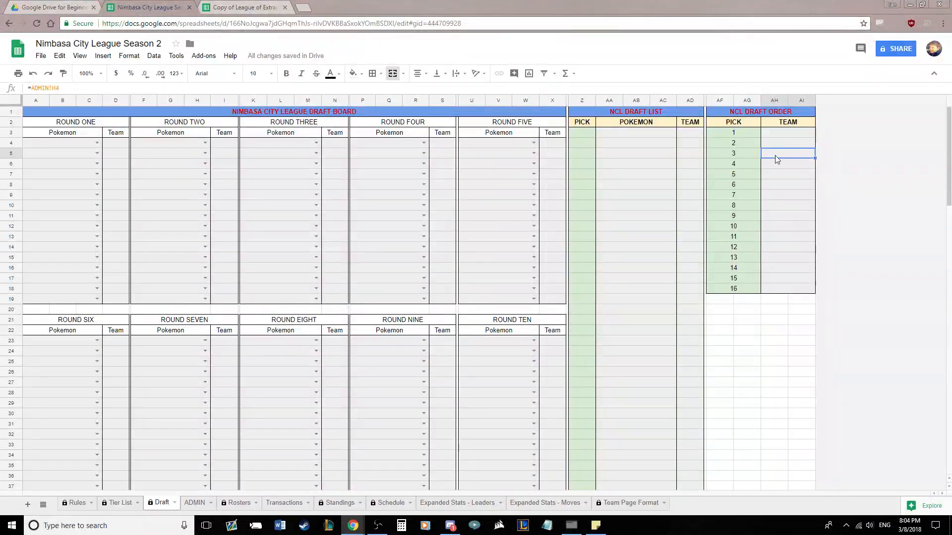
pyautogui.click(778, 173)
pyautogui.click(779, 186)
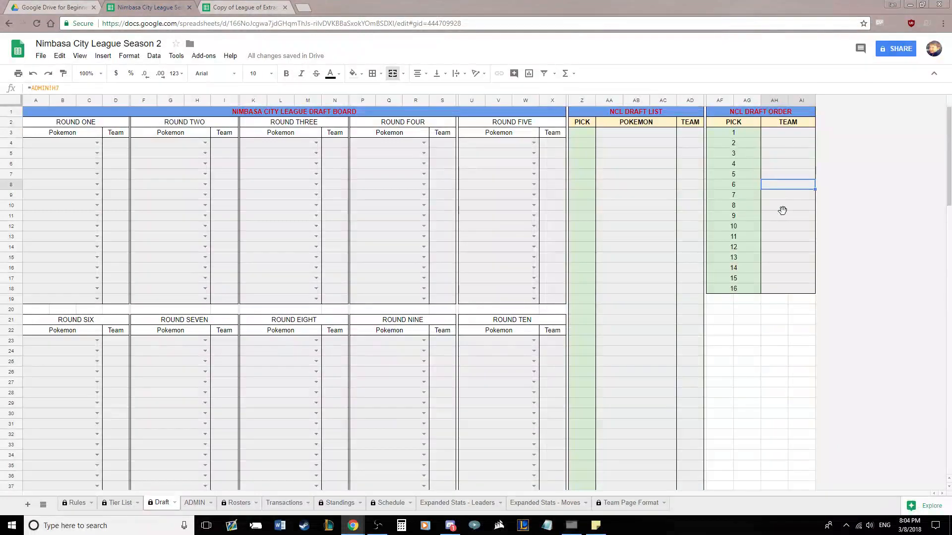
pyautogui.click(779, 135)
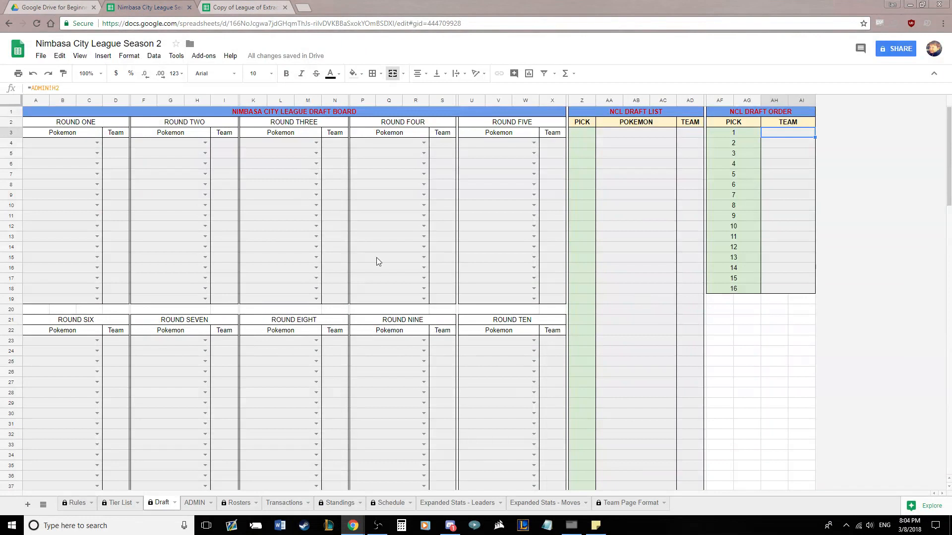
# Check the source range of the dropdown list in cells A4:C4 and save the rule with the same settings.
pyautogui.click(65, 144)
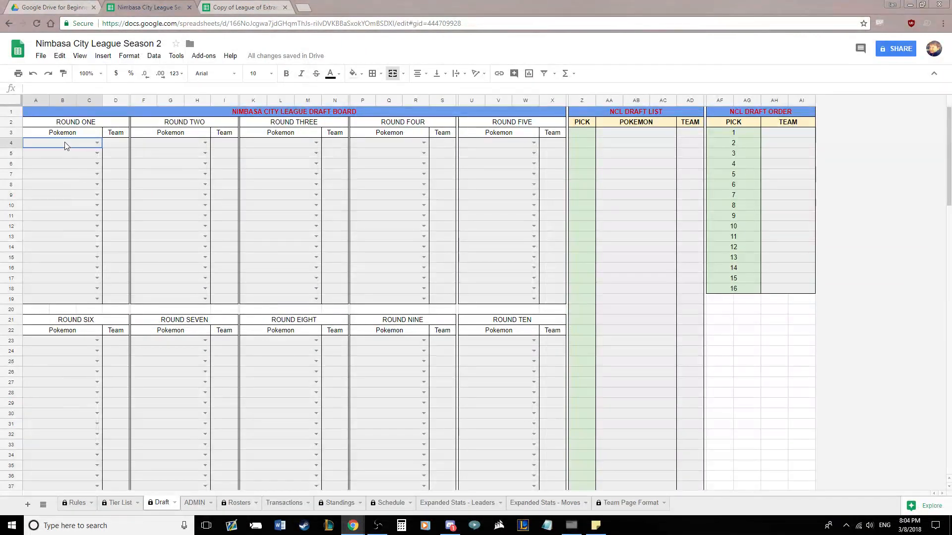
pyautogui.rightClick(64, 144)
pyautogui.click(87, 418)
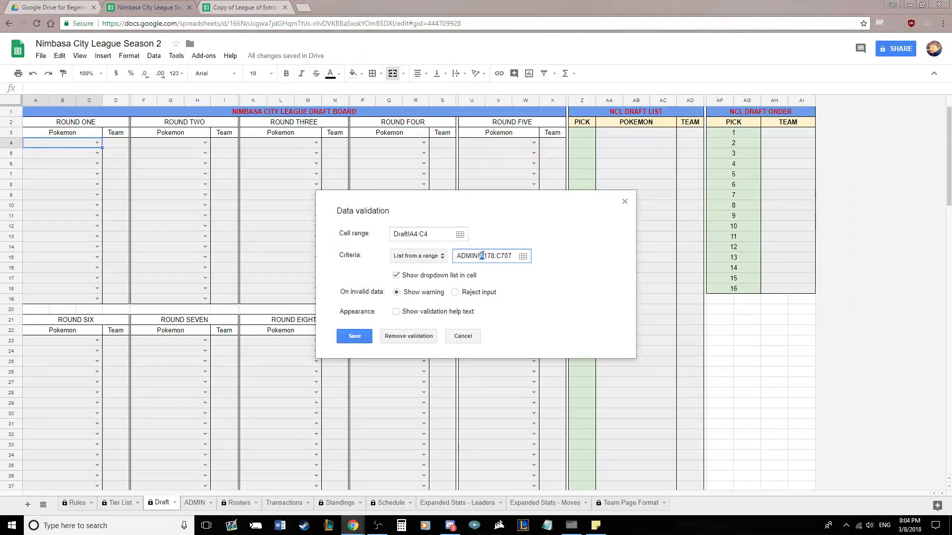
pyautogui.moveTo(482, 255); pyautogui.dragTo(510, 259)
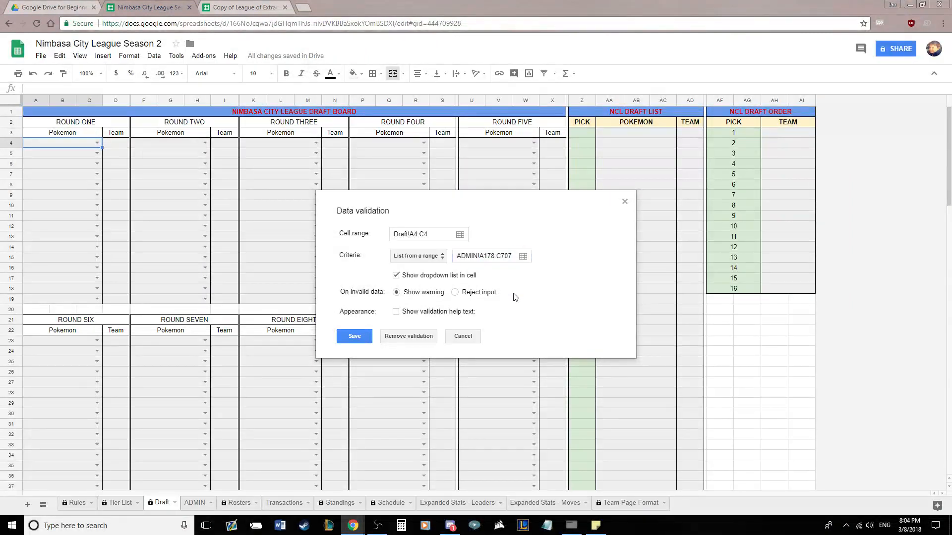
pyautogui.click(354, 337)
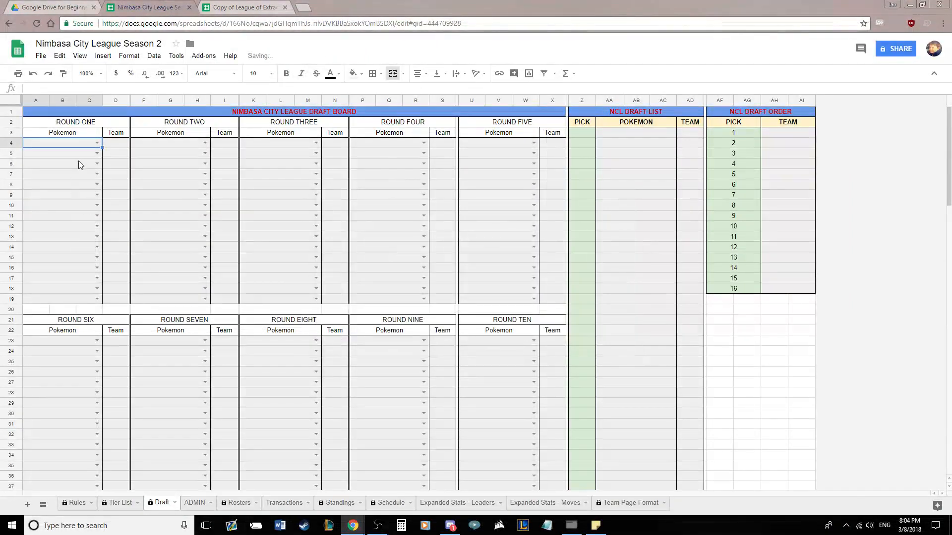
# Search the first Round One Pokemon dropdown for "mag", then replace the search with "ag" and choose Aggron.
pyautogui.click(98, 144)
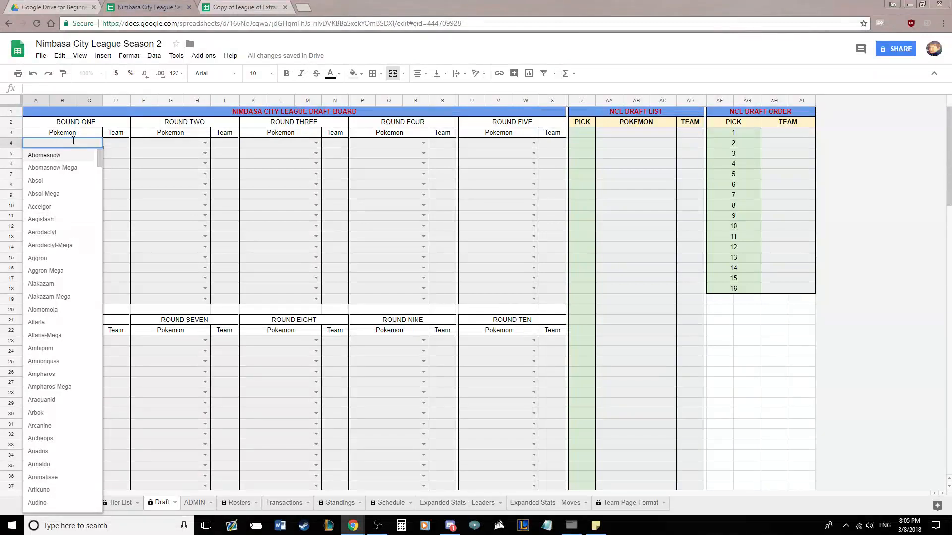
pyautogui.write('mag')
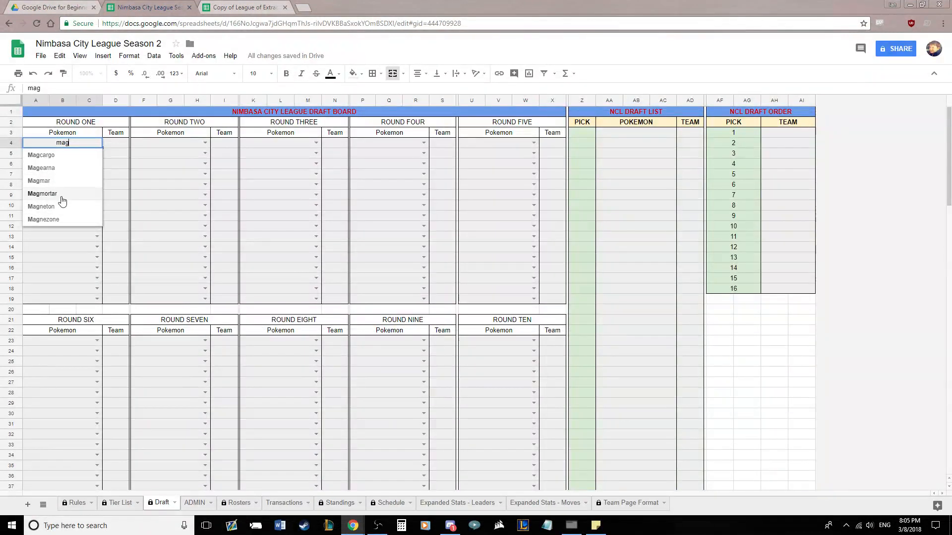
pyautogui.press('BackSpace')
pyautogui.press('BackSpace')
pyautogui.press('BackSpace')
pyautogui.write('ag')
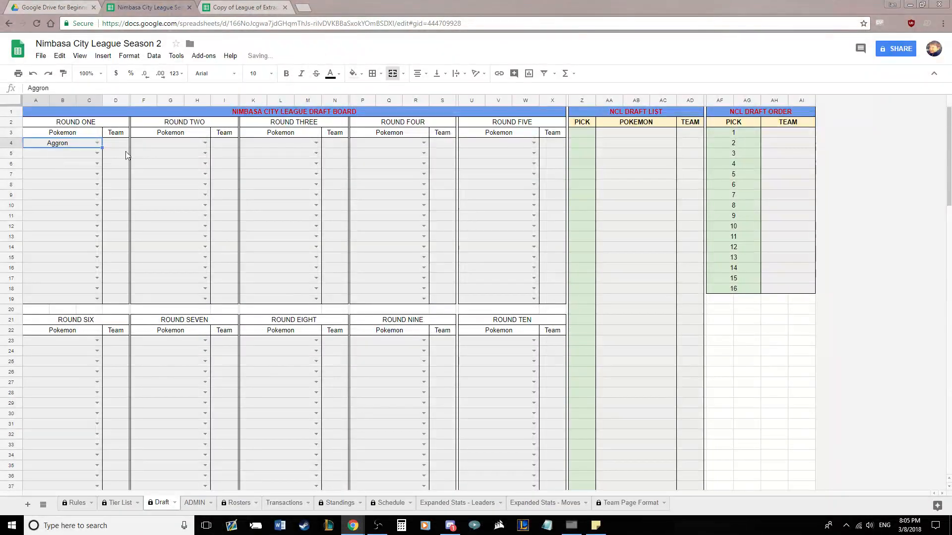
# Compare the first Round One Pokemon and Team cells with the Draft List and Draft Order, undoing a stray edit in the Team column.
pyautogui.click(646, 135)
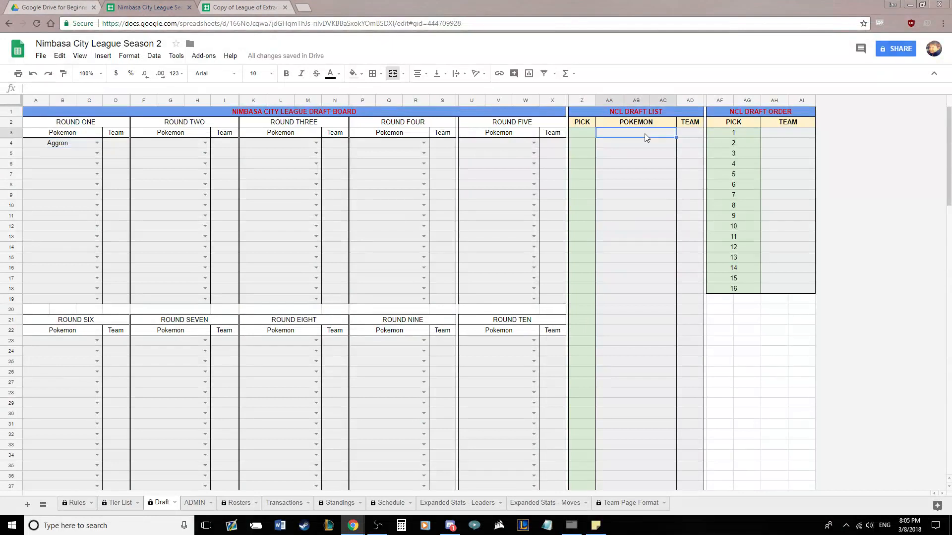
pyautogui.click(45, 146)
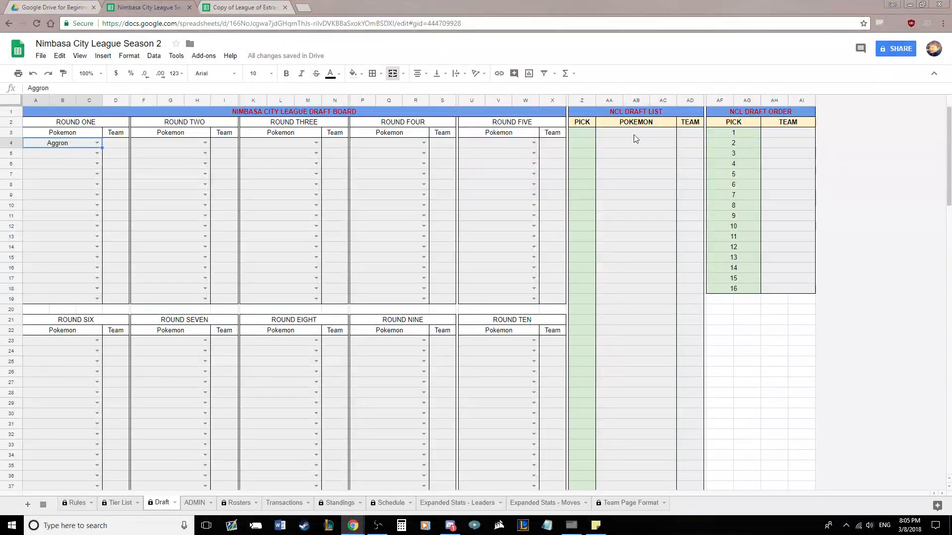
pyautogui.click(650, 132)
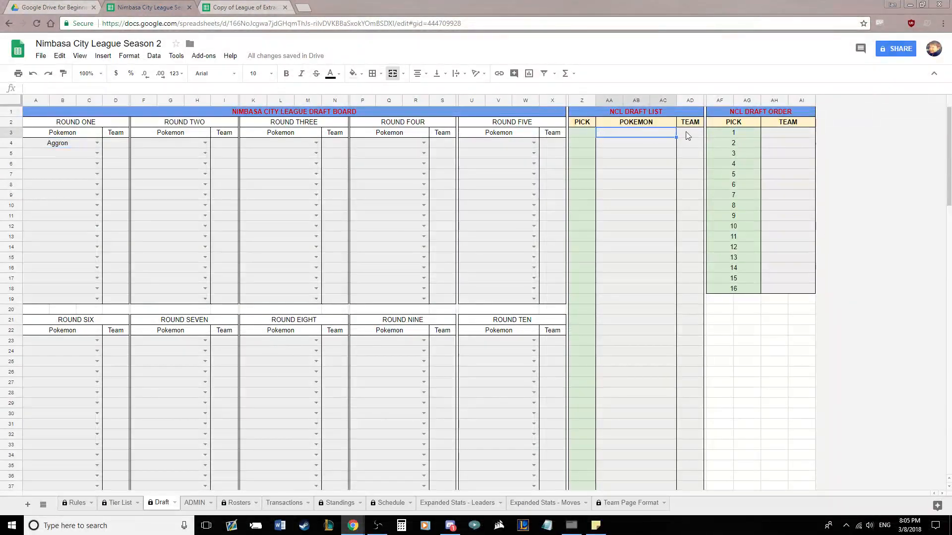
pyautogui.click(111, 147)
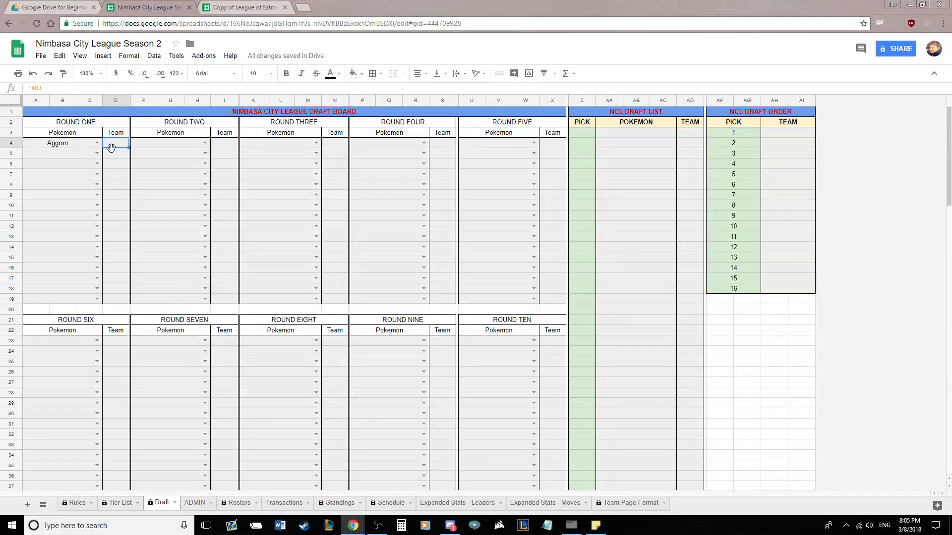
pyautogui.moveTo(111, 147); pyautogui.dragTo(116, 216)
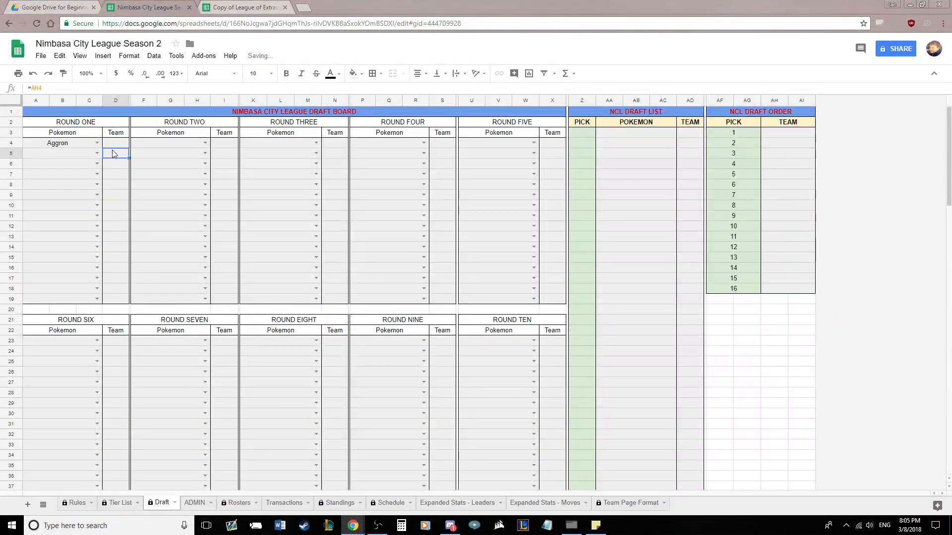
pyautogui.hotkey('ctrl', 'z')
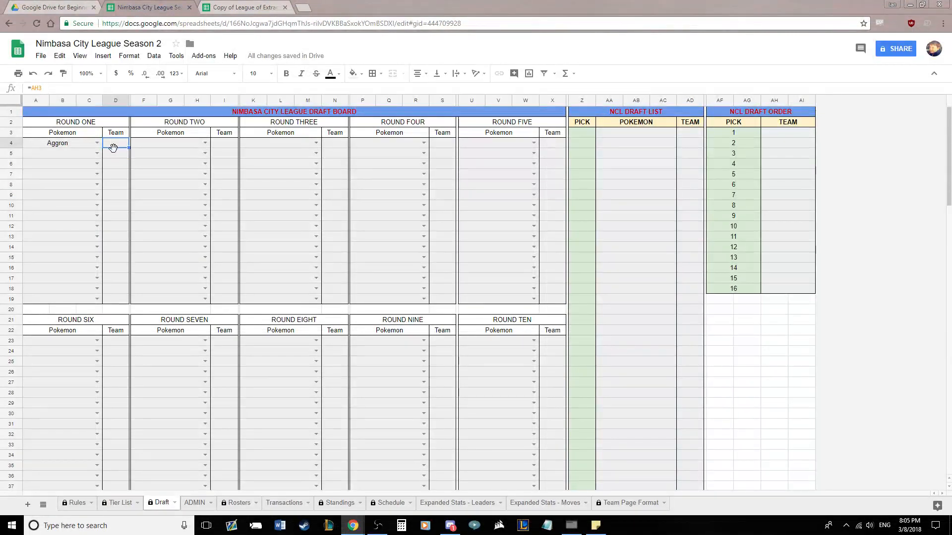
pyautogui.click(781, 134)
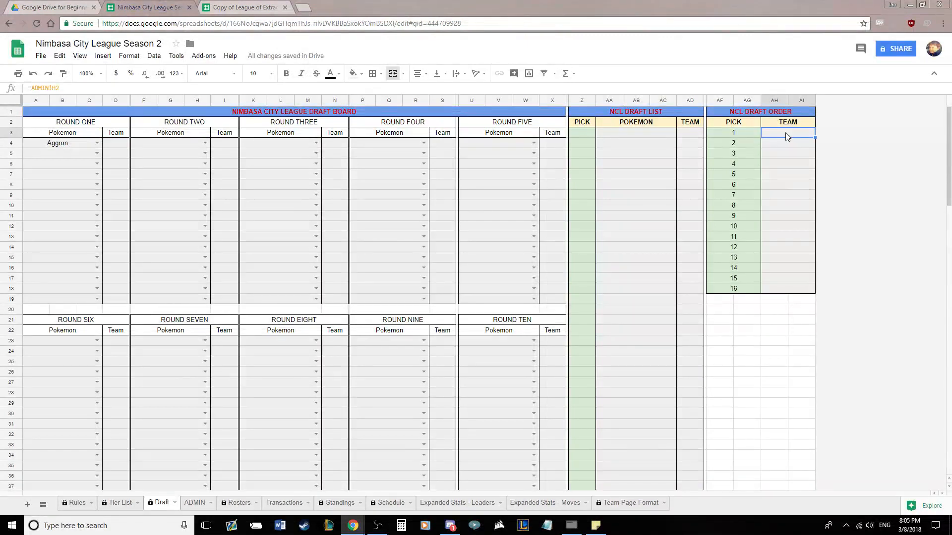
# Clear Aggron from the first Round One Pokemon cell.
pyautogui.click(42, 145)
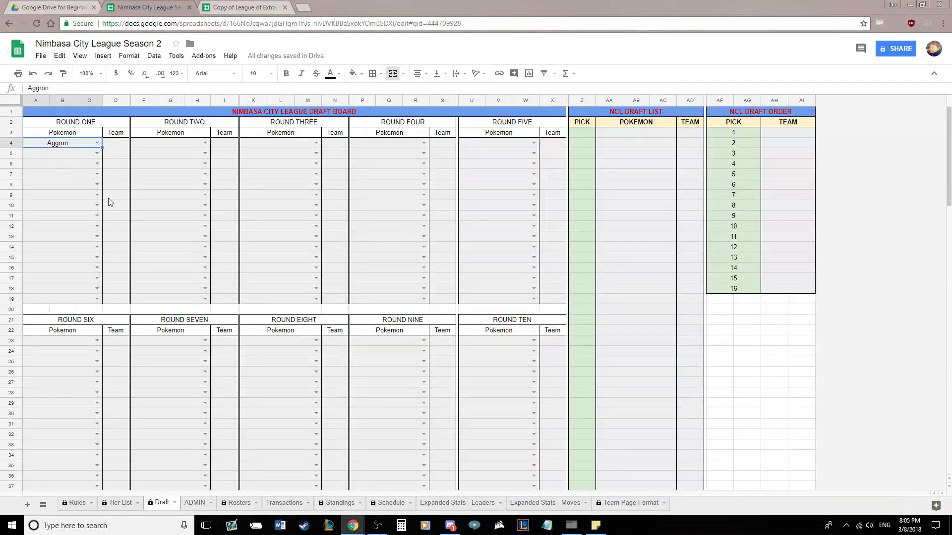
pyautogui.press('Delete')
# Compare the ADMIN sheet's team abbreviations and draft order with the first Draft Order and Round One Team formulas on the Draft sheet.
pyautogui.click(196, 508)
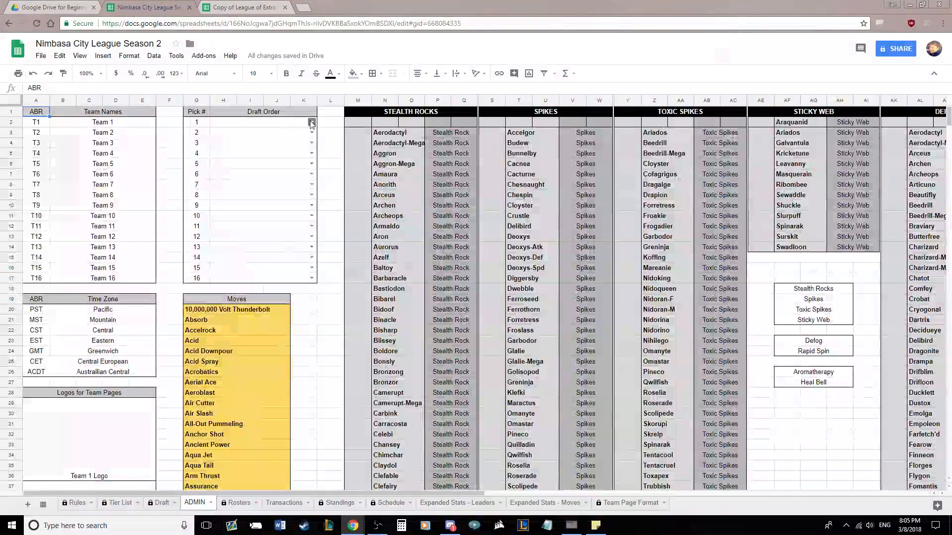
pyautogui.click(35, 124)
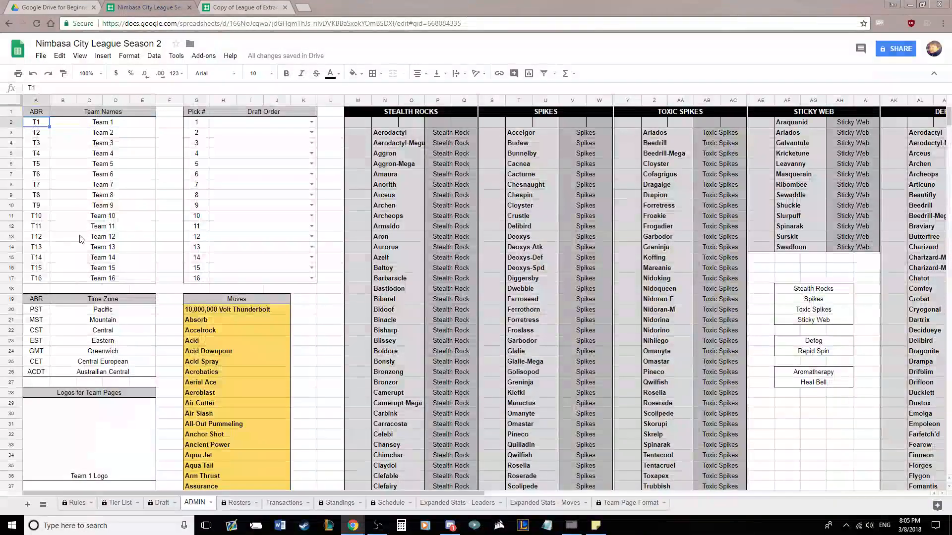
pyautogui.click(162, 503)
pyautogui.click(772, 137)
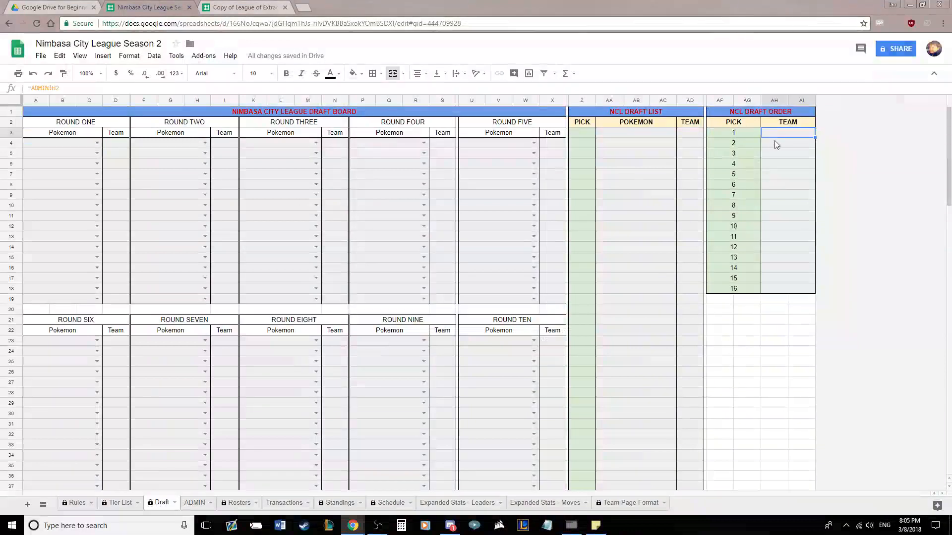
pyautogui.click(112, 144)
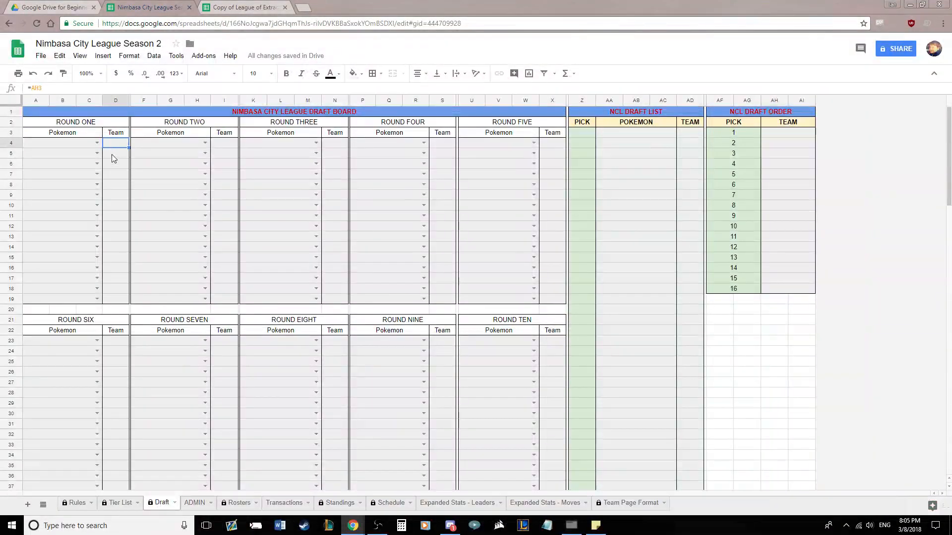
# Check the Round One Team cells on the Draft sheet, and compare ADMIN's pick 1 dropdown choices with its team names.
pyautogui.press('Down')
pyautogui.press('Down')
pyautogui.press('Down')
pyautogui.press('Down')
pyautogui.click(195, 503)
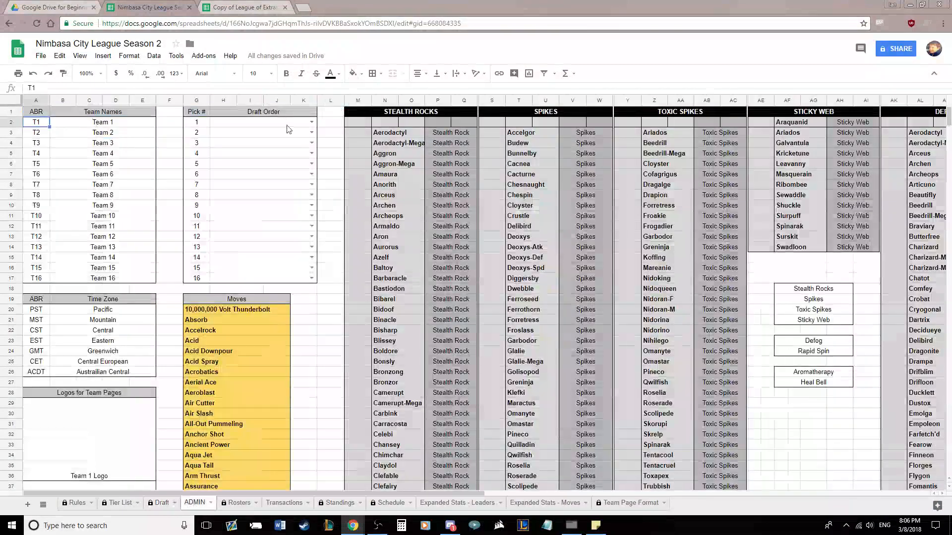
pyautogui.click(311, 122)
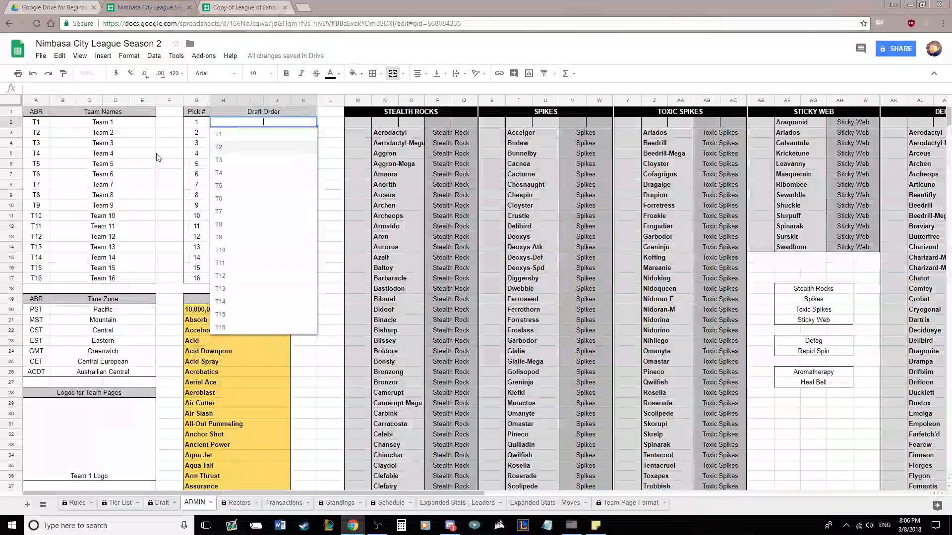
pyautogui.moveTo(112, 121); pyautogui.dragTo(110, 278)
pyautogui.click(110, 278)
# Inspect the data validation of the pick 1 Draft Order cell and compare its source range with the team abbreviations column.
pyautogui.rightClick(225, 123)
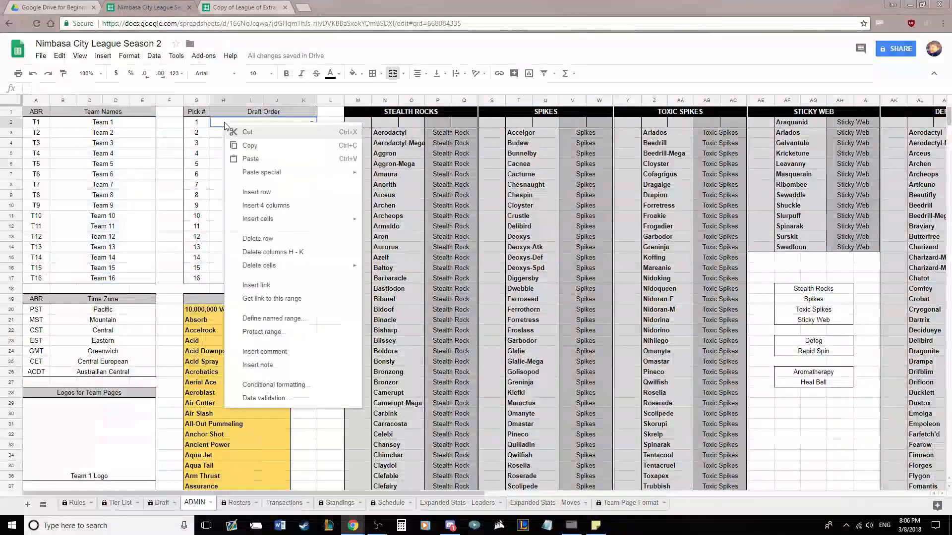
pyautogui.click(265, 398)
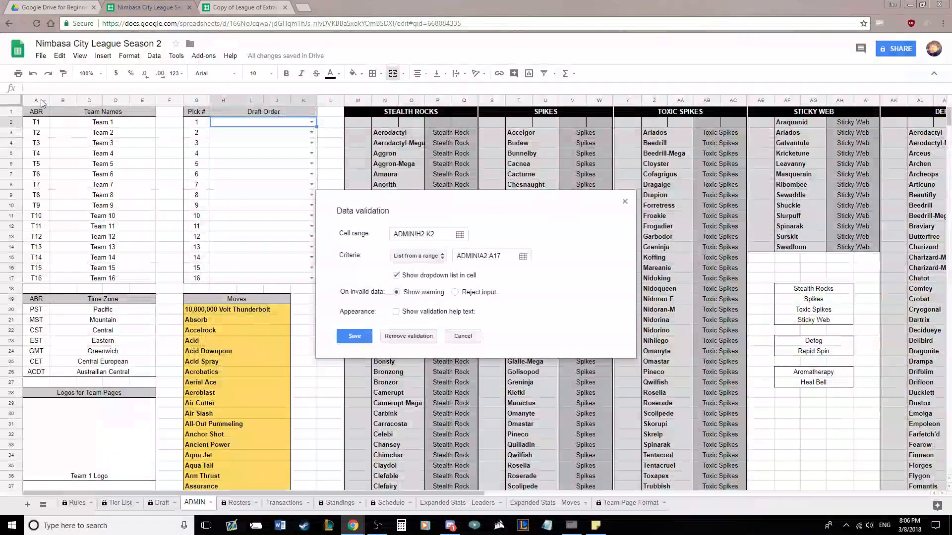
pyautogui.click(37, 122)
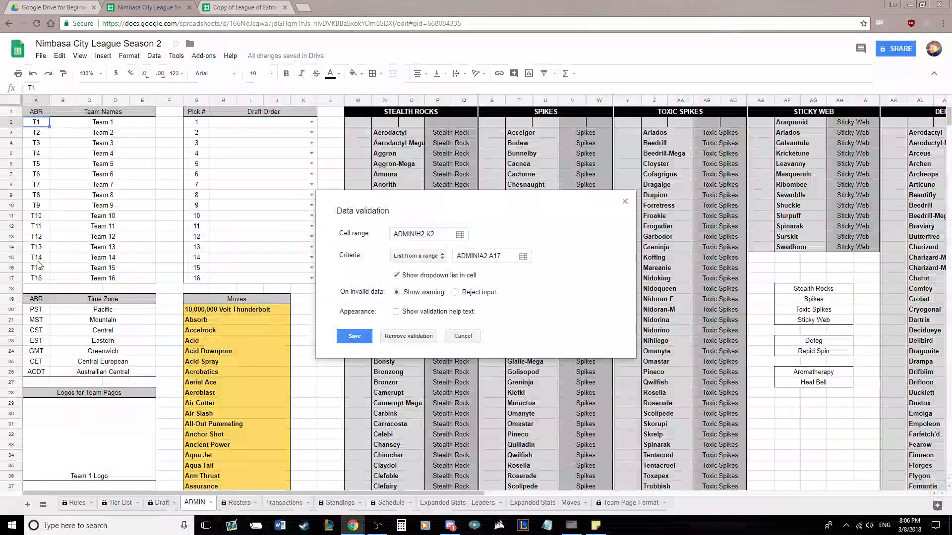
pyautogui.click(37, 278)
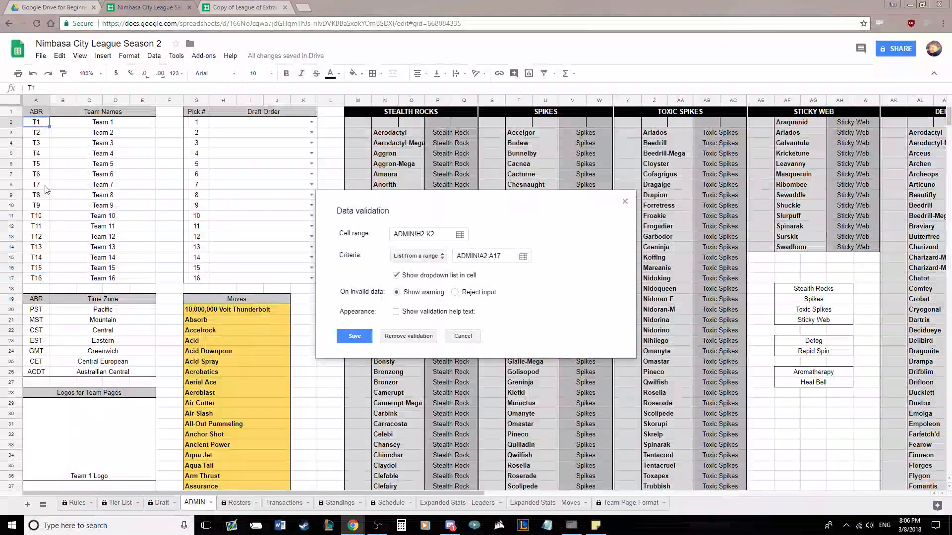
pyautogui.click(33, 276)
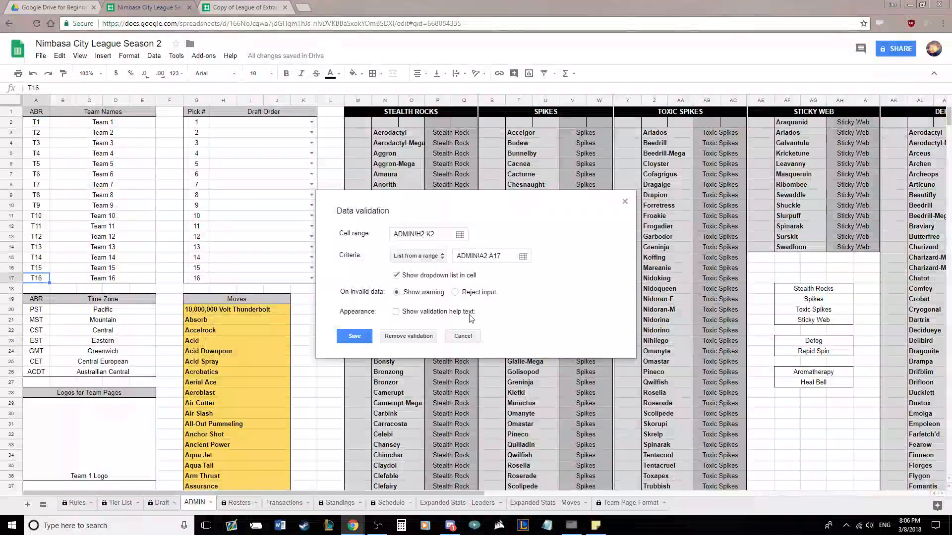
pyautogui.click(463, 336)
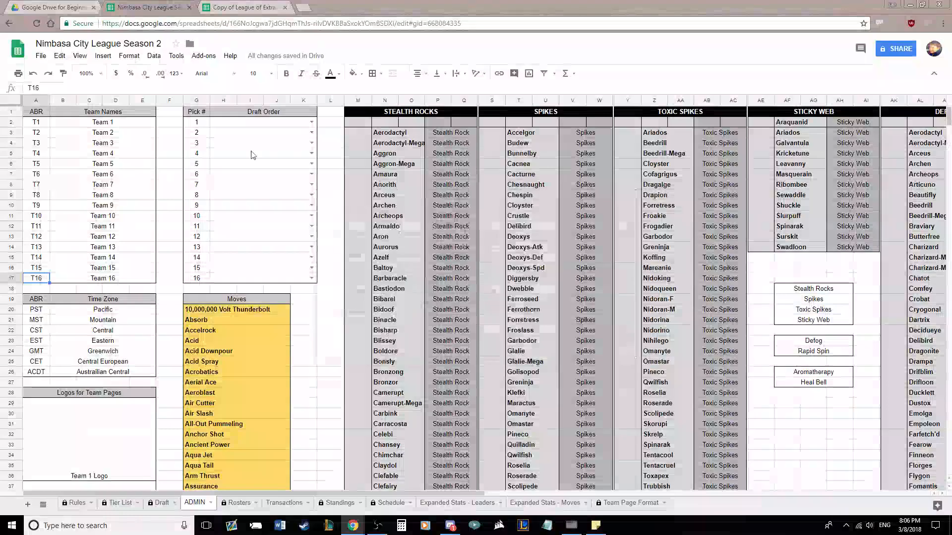
# Set pick 1 to T1 and pick 16 to T16 in the ADMIN sheet's Draft Order.
pyautogui.click(311, 122)
pyautogui.click(285, 128)
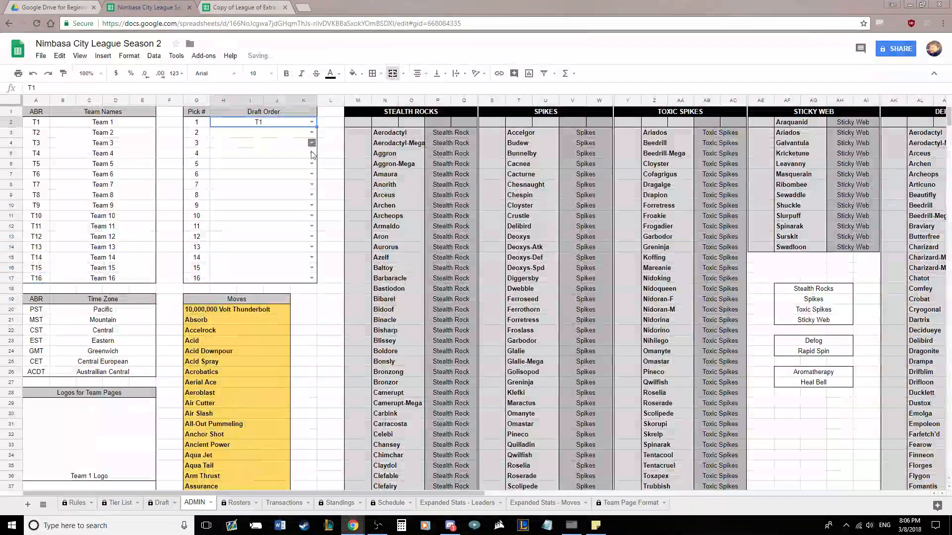
pyautogui.click(311, 278)
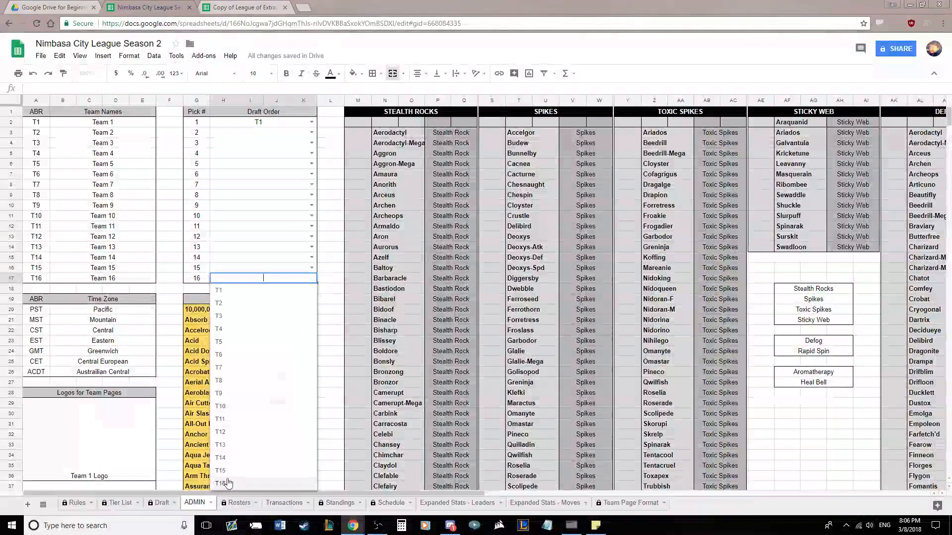
pyautogui.click(248, 483)
pyautogui.click(330, 288)
# Examine how the first and last picks carry over to the Draft sheet's round Team cells and Draft Order references.
pyautogui.click(159, 503)
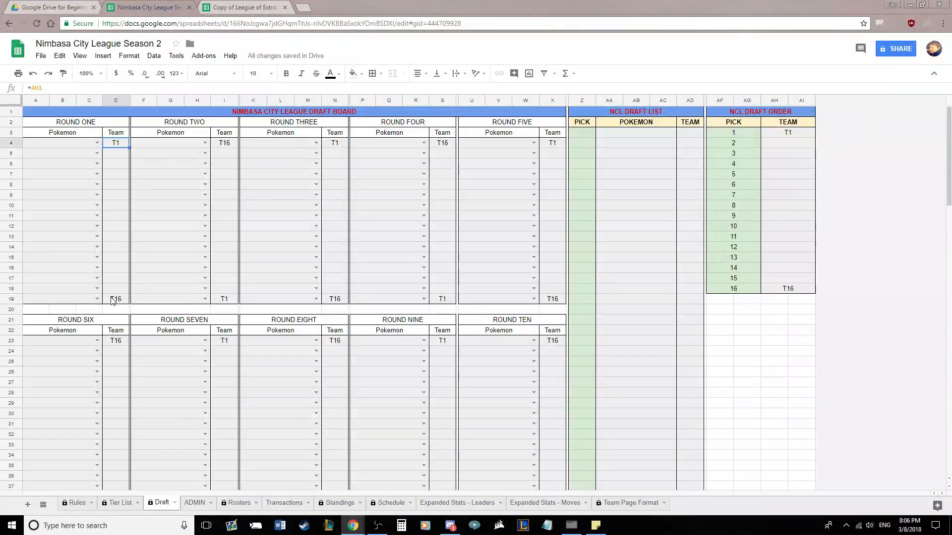
pyautogui.press('Right')
pyautogui.press('Right')
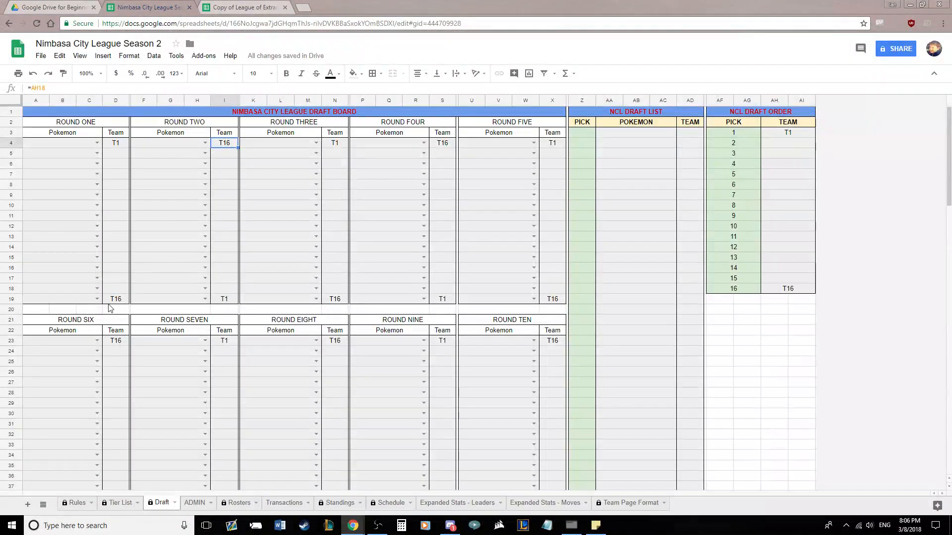
pyautogui.click(227, 302)
pyautogui.click(335, 143)
pyautogui.click(790, 134)
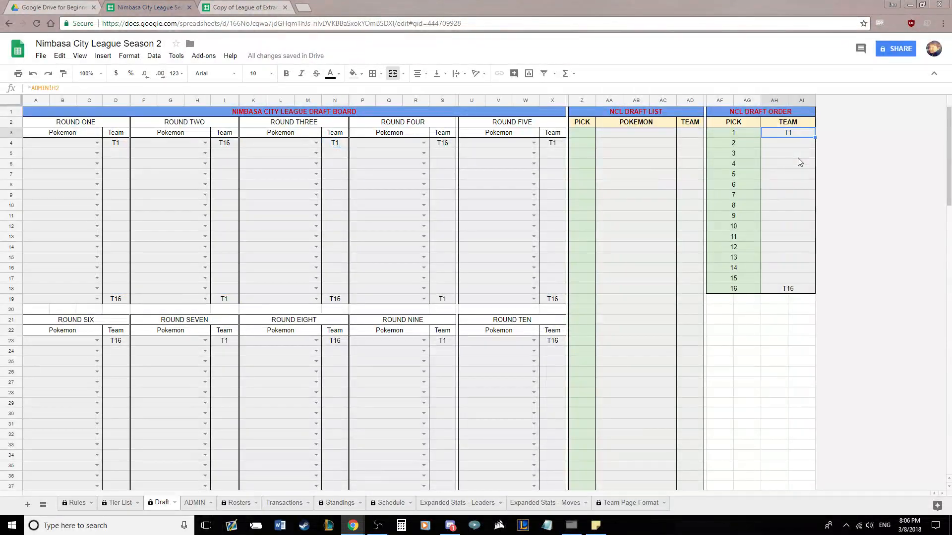
pyautogui.click(783, 291)
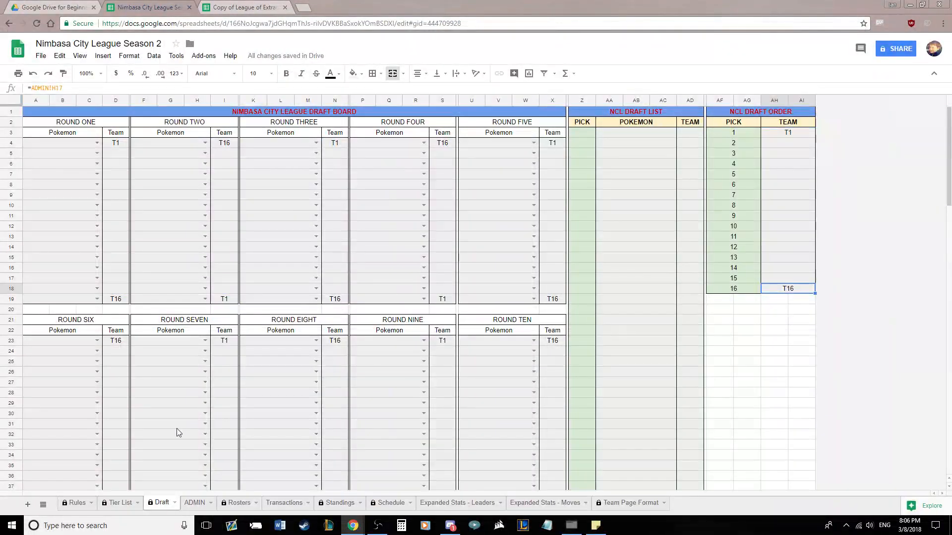
# Clear the pick 1 and pick 16 teams from the ADMIN sheet's Draft Order.
pyautogui.click(194, 502)
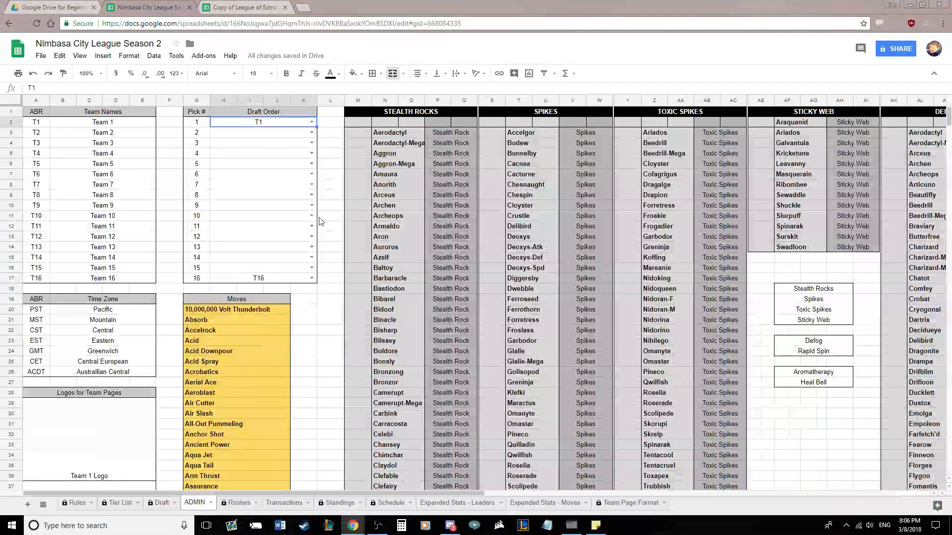
pyautogui.press('Delete')
pyautogui.click(252, 281)
pyautogui.press('Delete')
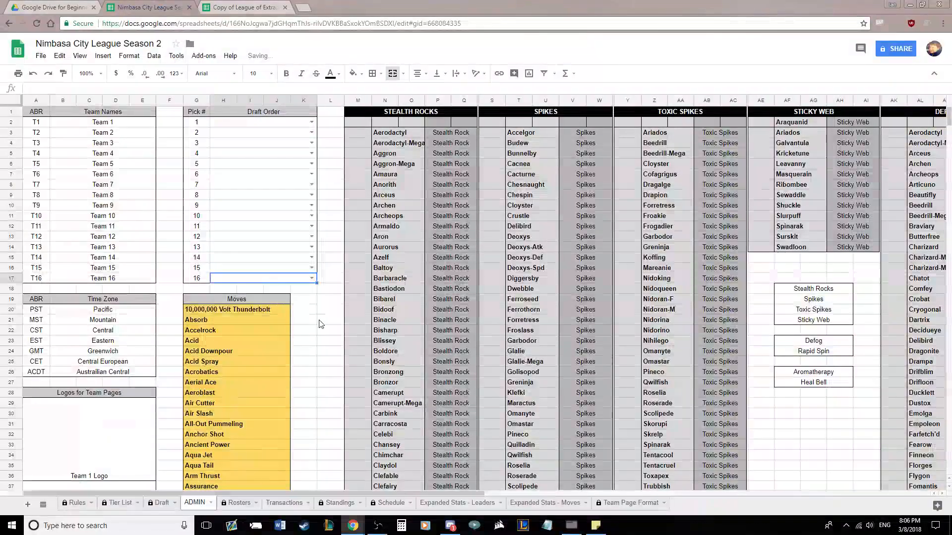
pyautogui.click(304, 322)
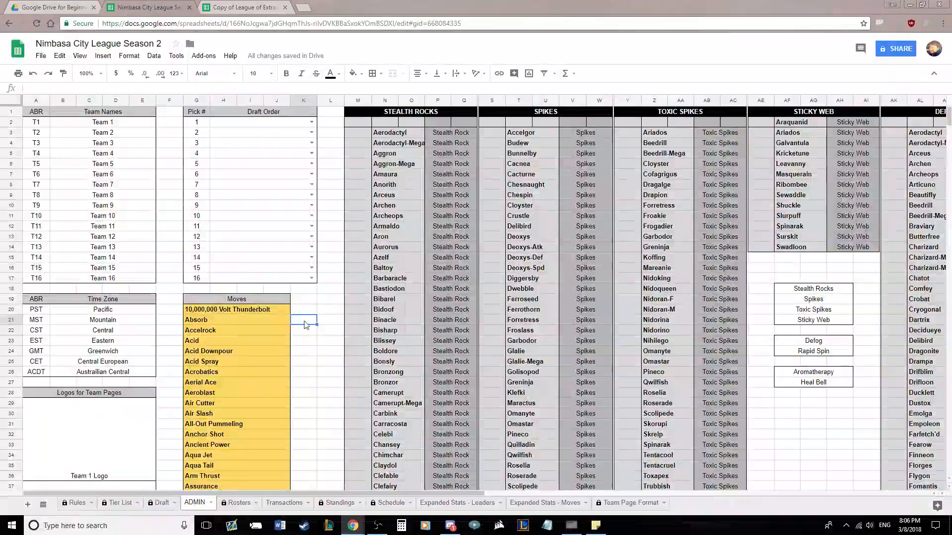
# Compare the ADMIN sheet's time zone names and abbreviations with the Timezone dropdown choices on the Team Page Format sheet.
pyautogui.moveTo(103, 309); pyautogui.dragTo(99, 372)
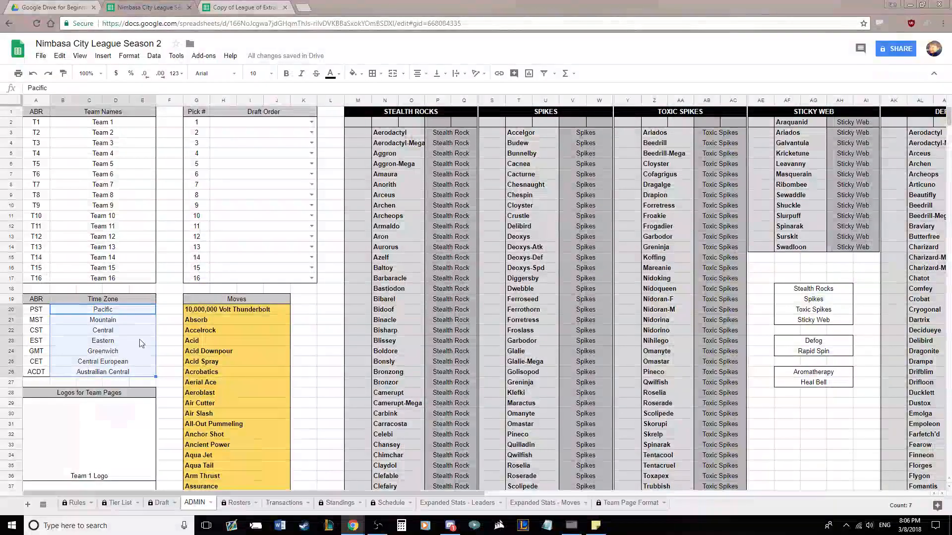
pyautogui.click(630, 503)
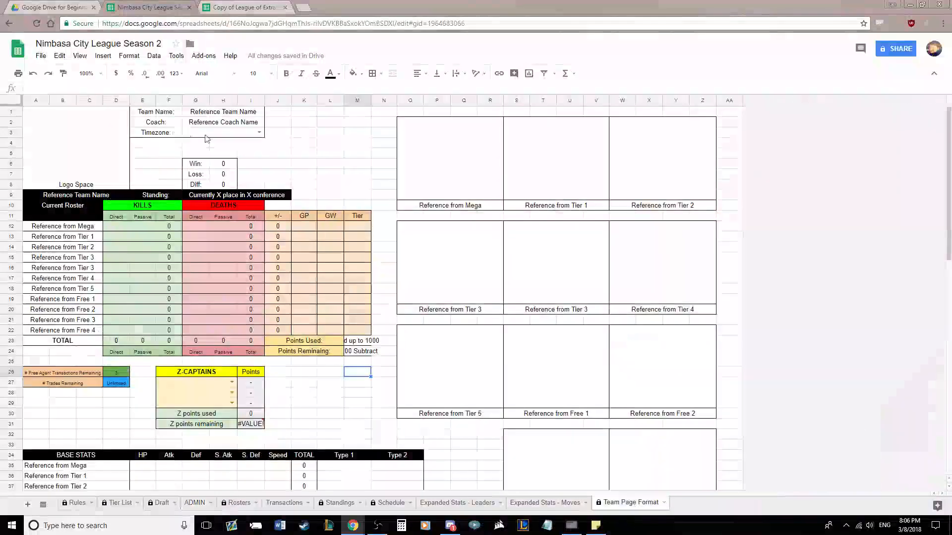
pyautogui.click(259, 133)
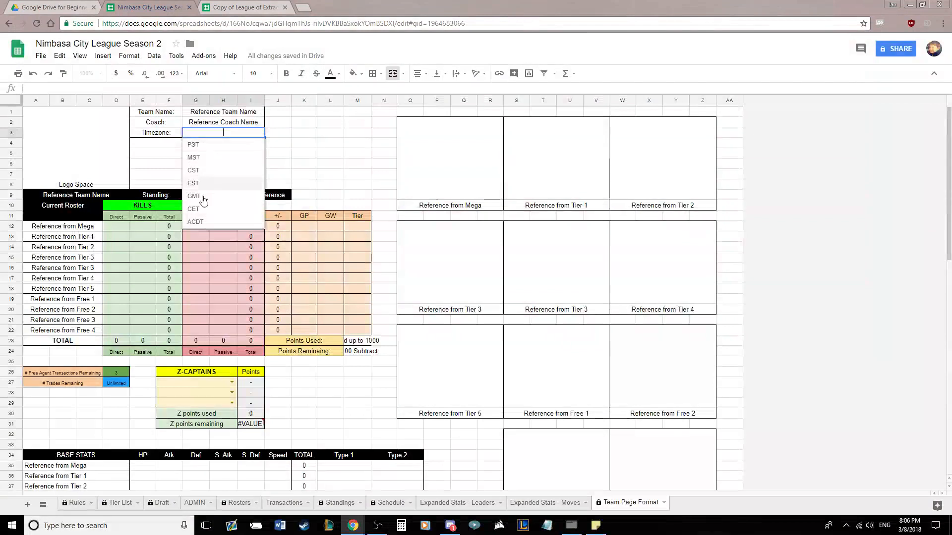
pyautogui.click(329, 133)
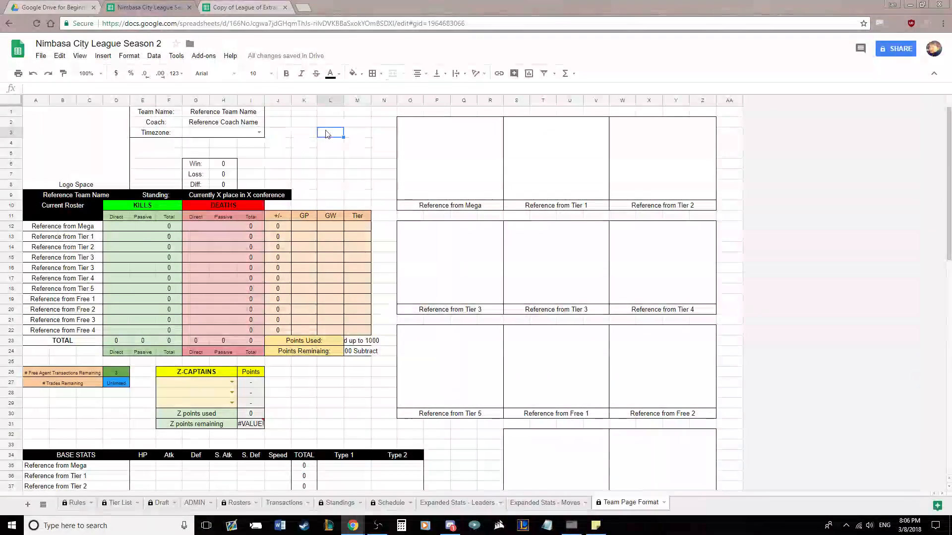
pyautogui.click(194, 502)
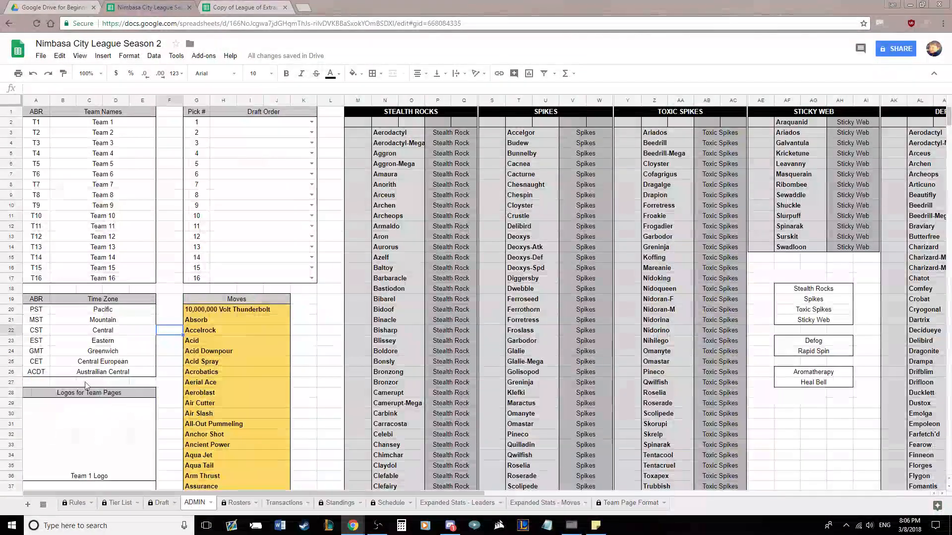
pyautogui.click(139, 373)
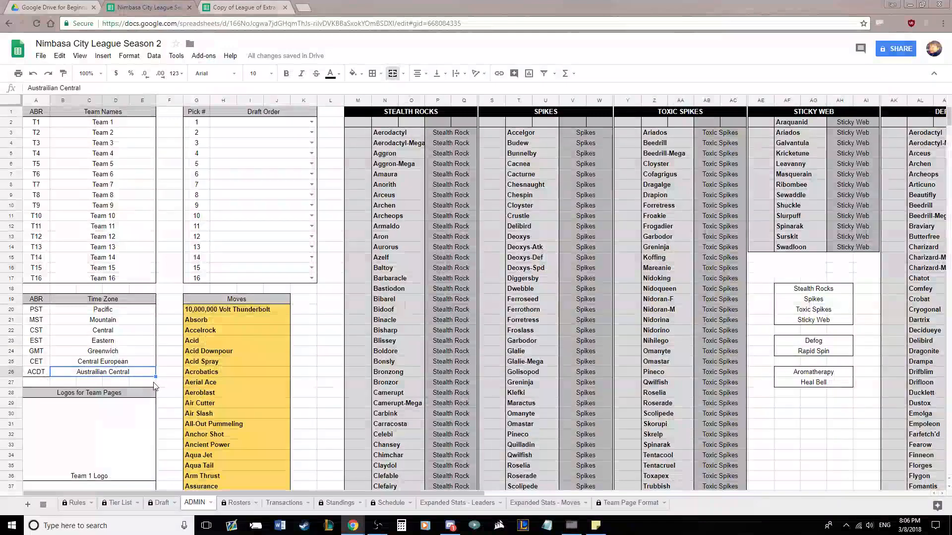
pyautogui.click(44, 373)
pyautogui.click(58, 373)
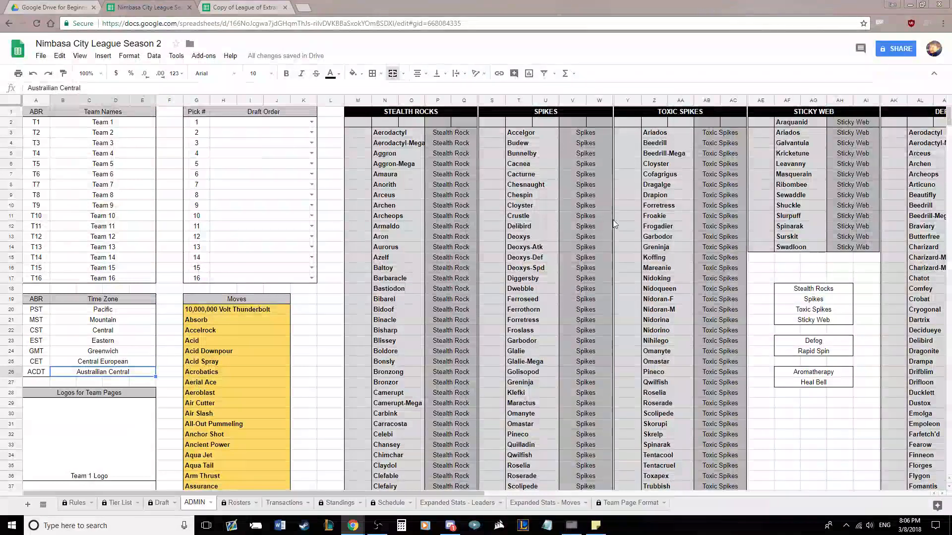
# Review the ADMIN sheet's Moves list and team logo cells, and compare the Team 1 Logo cell with Team Page Format's Logo Space.
pyautogui.scroll(-4, 320, 278)
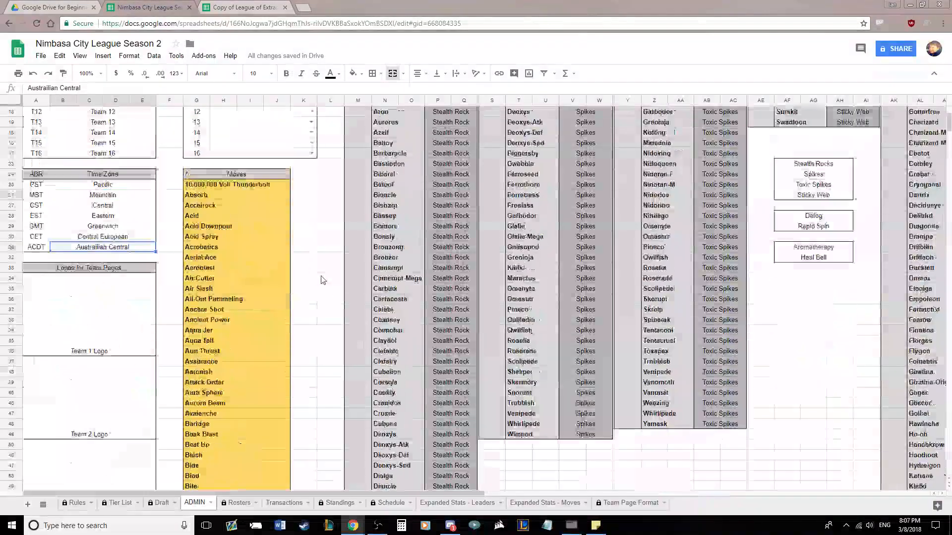
pyautogui.scroll(4, 320, 277)
pyautogui.scroll(-5, 318, 292)
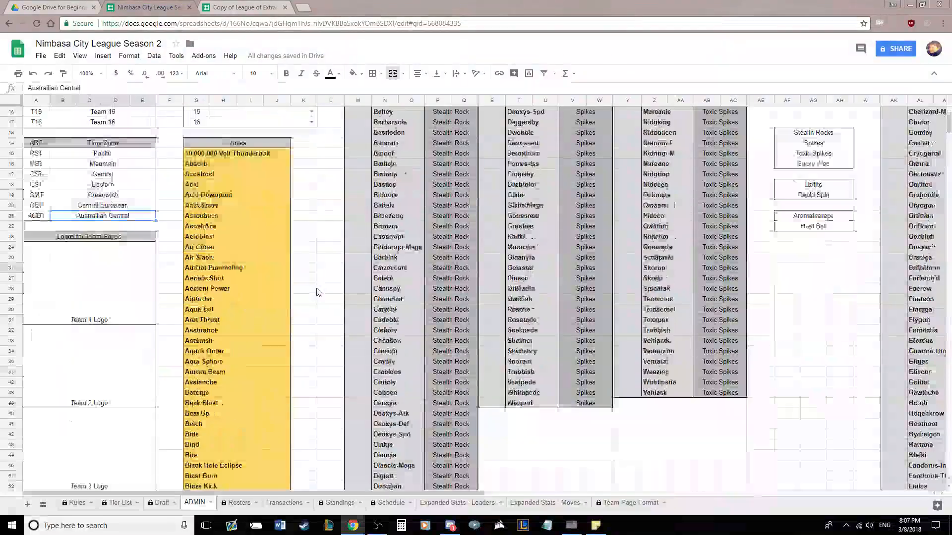
pyautogui.click(118, 283)
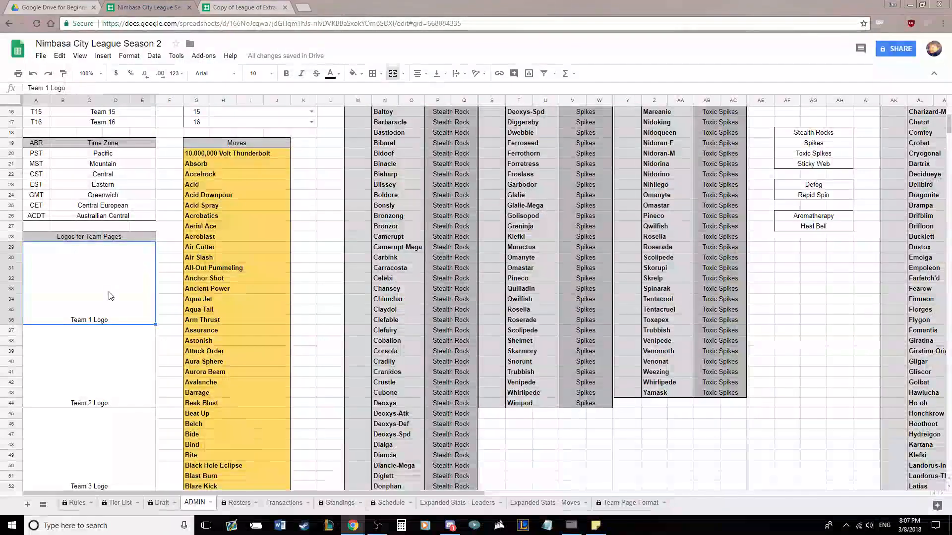
pyautogui.click(626, 503)
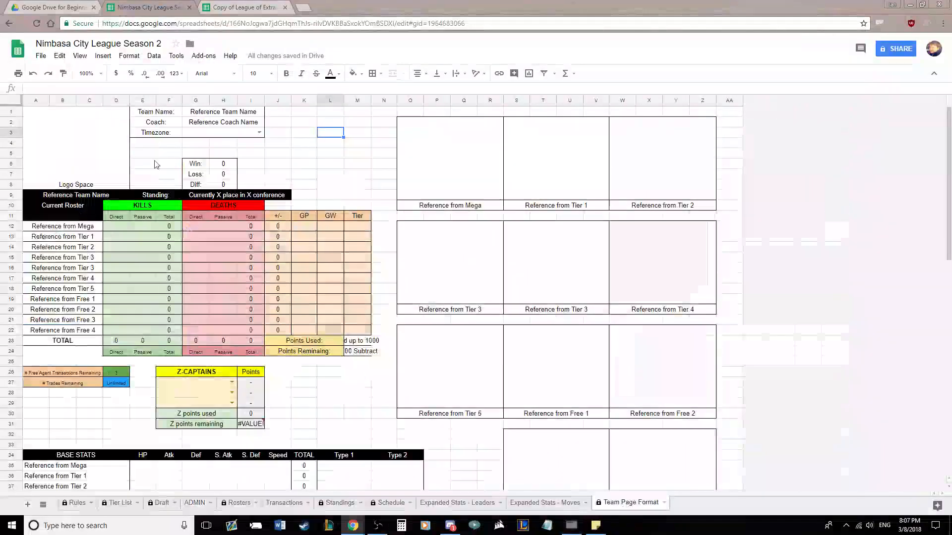
pyautogui.click(47, 132)
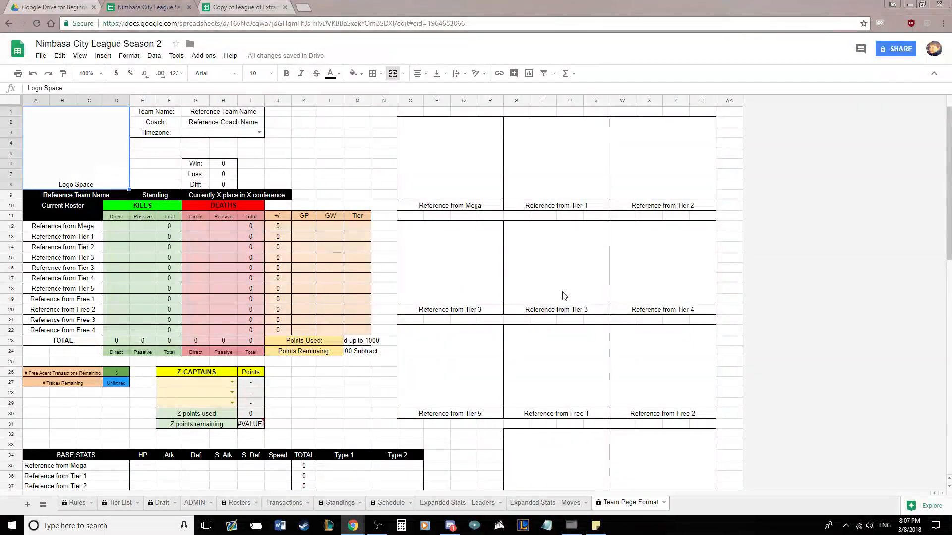
# Review the Team Page Format sheet's Hazard Setters, Hazard Removal, Clerics, Type Matchups, schedule and trade tables.
pyautogui.scroll(-7, 595, 266)
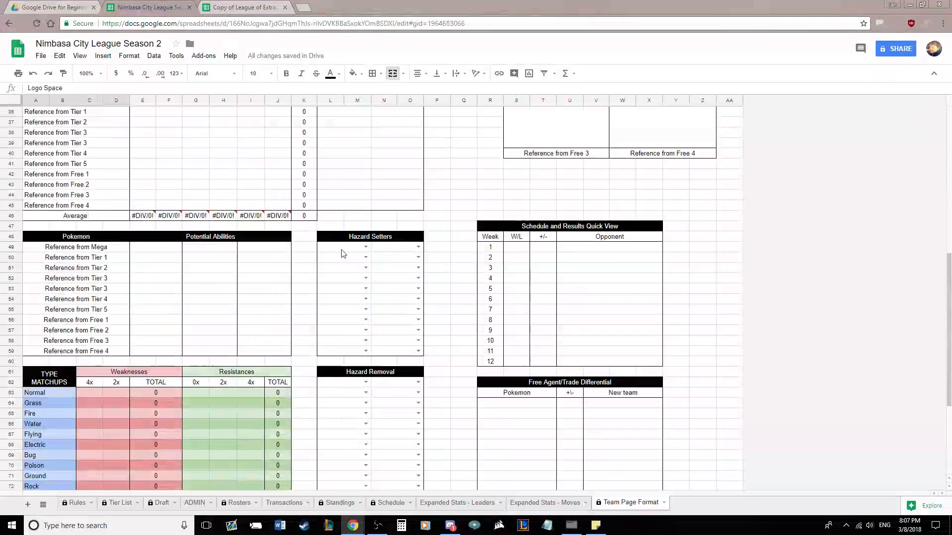
pyautogui.scroll(-6, 347, 258)
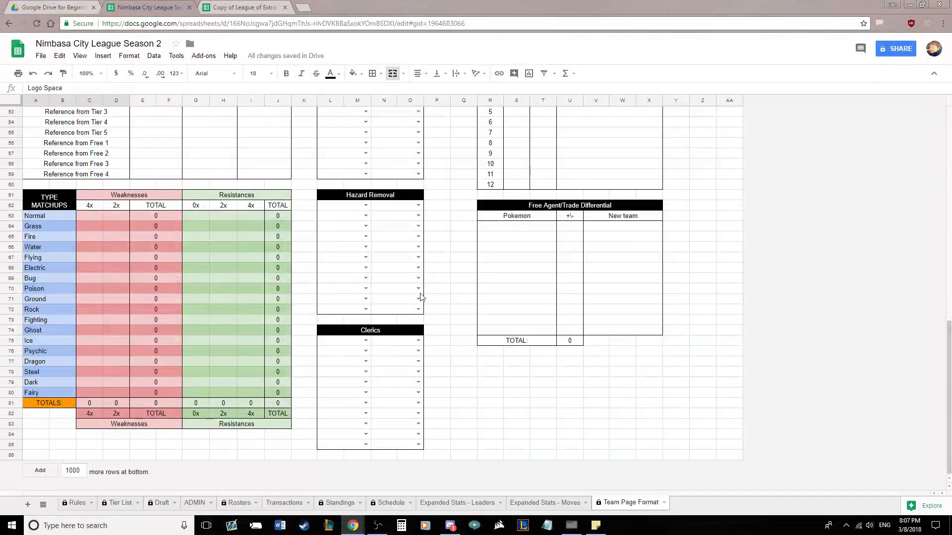
pyautogui.scroll(6, 420, 296)
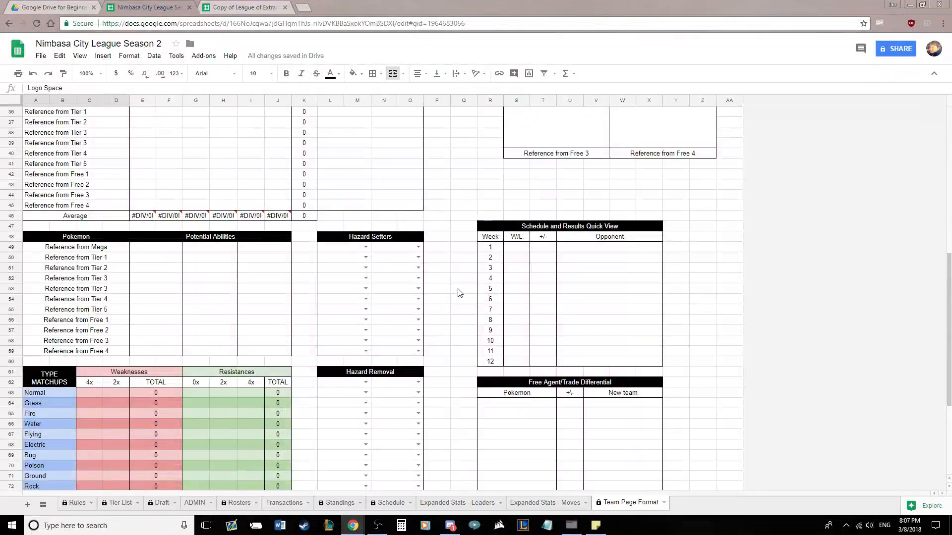
pyautogui.scroll(-4, 459, 293)
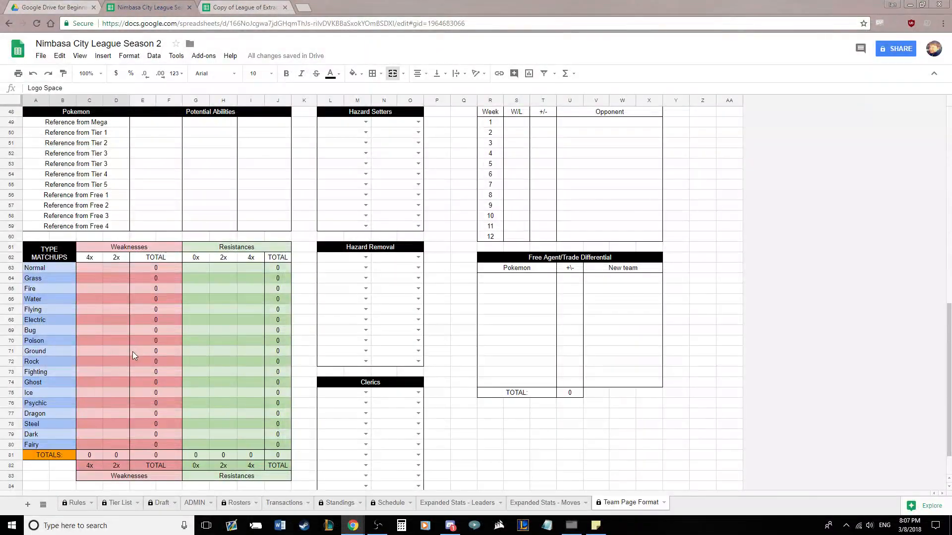
pyautogui.scroll(5, 210, 326)
pyautogui.scroll(-6, 209, 328)
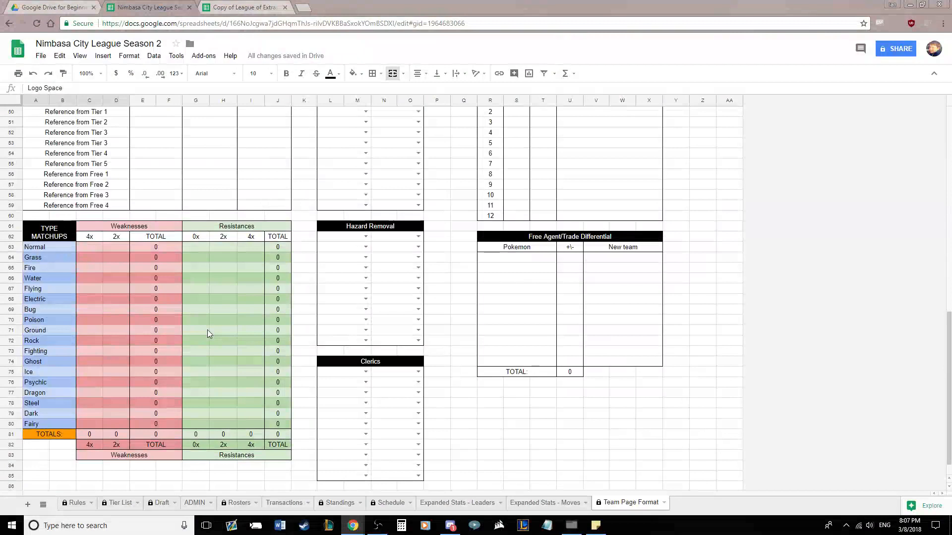
pyautogui.scroll(12, 208, 330)
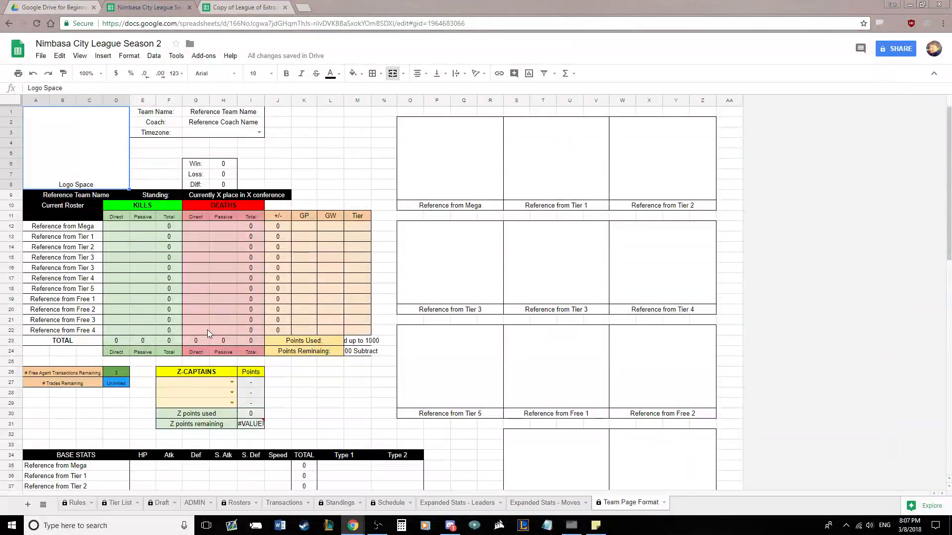
# Inspect the Weaknesses TOTAL formulas for the Normal and Grass rows in the Team Page Format sheet's Type Matchups table.
pyautogui.scroll(-13, 207, 329)
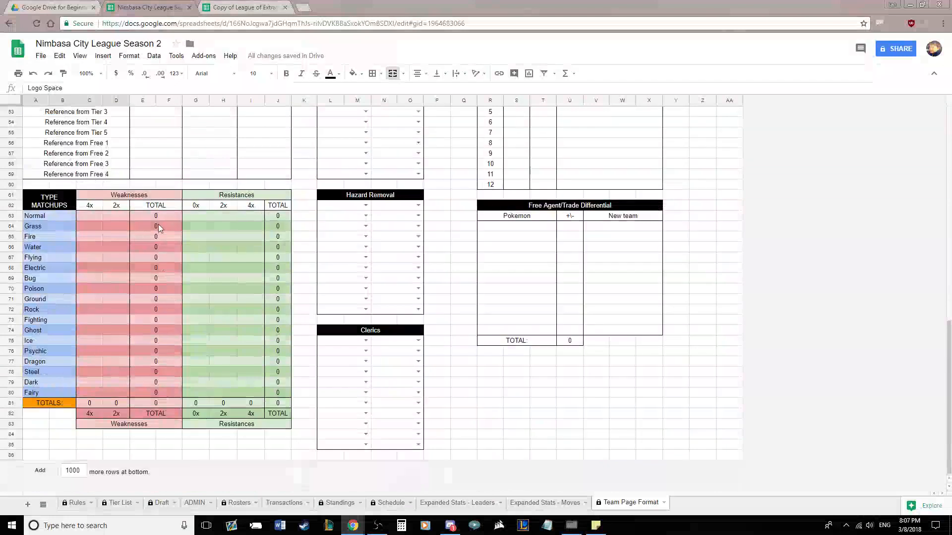
pyautogui.click(160, 216)
pyautogui.click(159, 226)
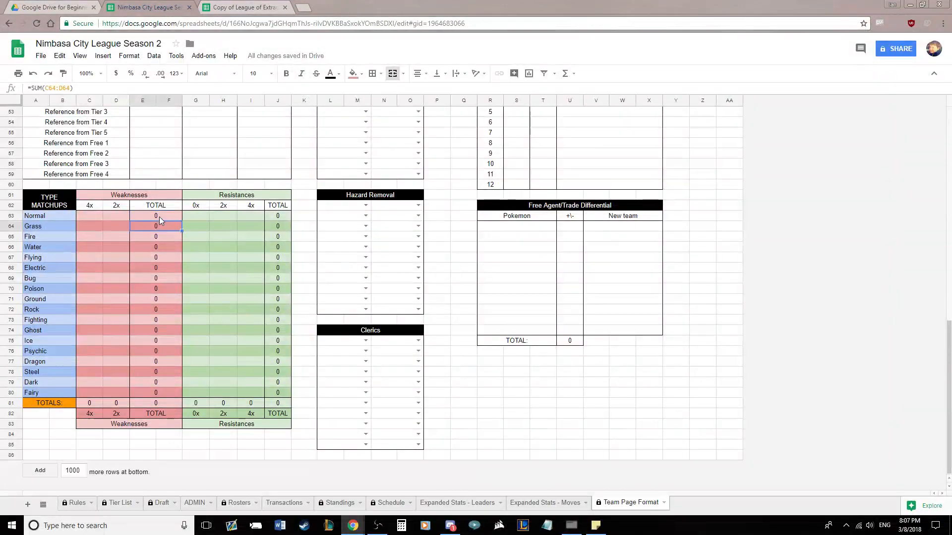
pyautogui.click(159, 216)
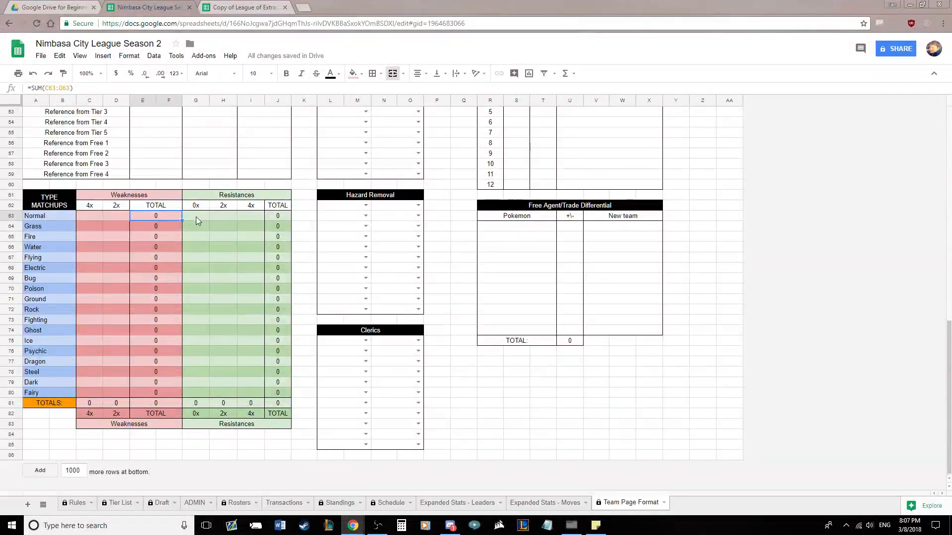
pyautogui.click(453, 218)
# Check the Pokemon and move dropdown choices in the Hazard Setters table and the move choices in the Hazard Removal table.
pyautogui.scroll(5, 443, 246)
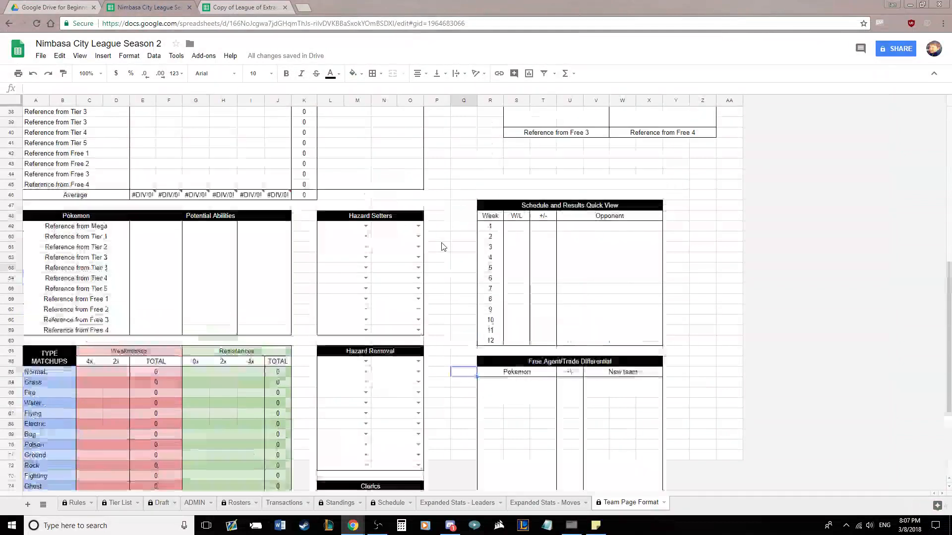
pyautogui.click(365, 226)
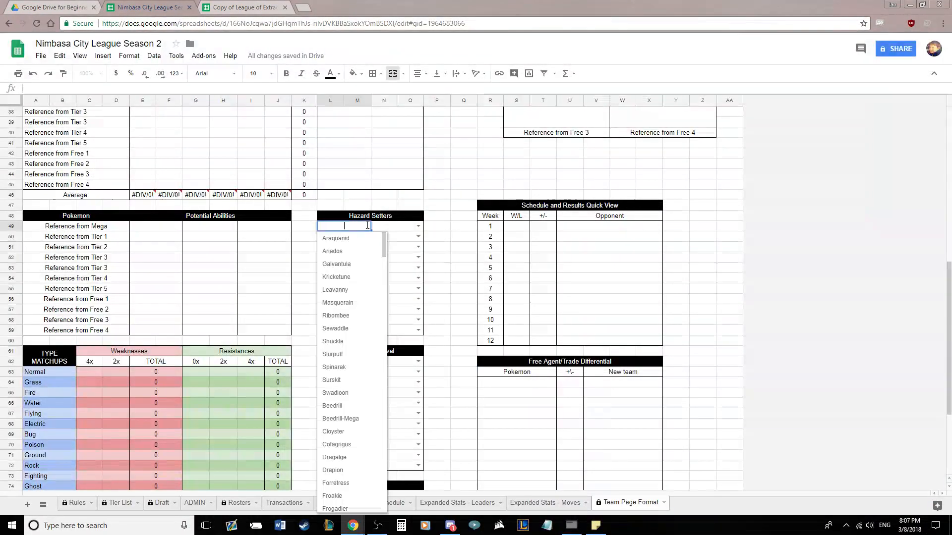
pyautogui.scroll(-5, 356, 285)
pyautogui.click(454, 217)
pyautogui.click(418, 227)
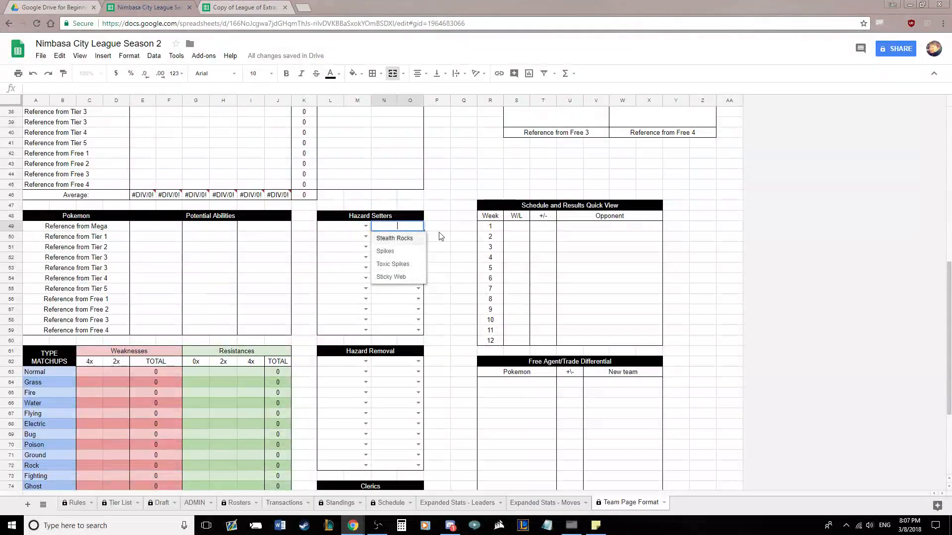
pyautogui.click(418, 362)
pyautogui.click(417, 364)
pyautogui.click(443, 351)
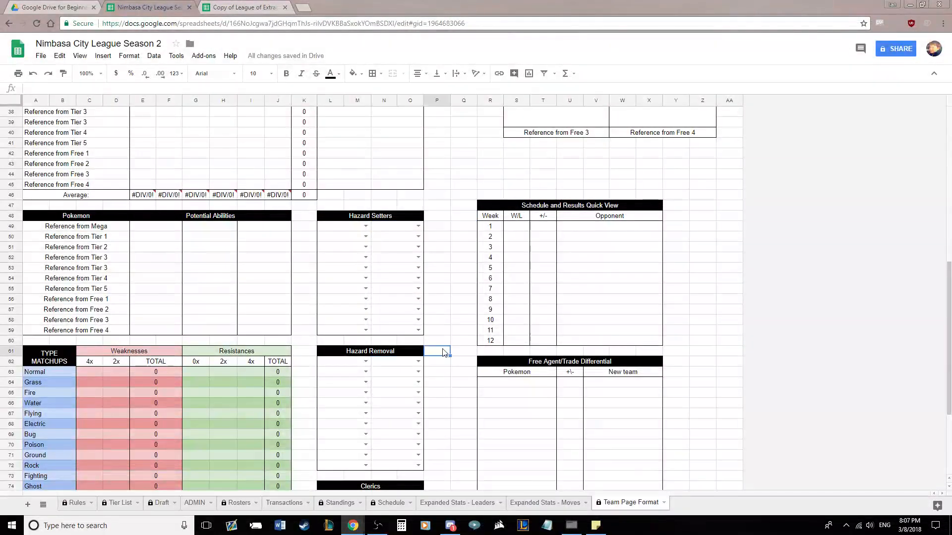
# Check the move and Pokemon dropdown choices in the first row of the Clerics table.
pyautogui.scroll(-5, 443, 351)
pyautogui.click(417, 341)
pyautogui.click(444, 322)
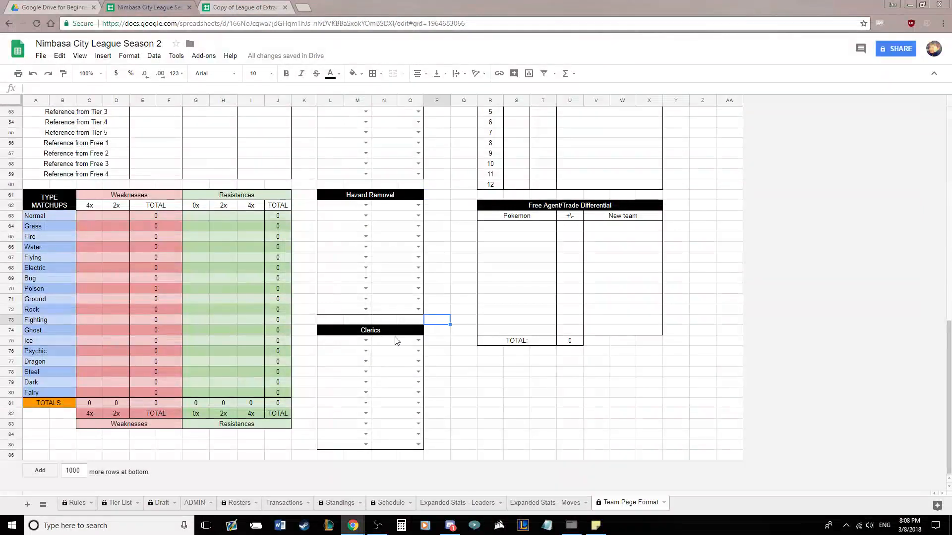
pyautogui.click(366, 341)
pyautogui.scroll(-7, 357, 364)
pyautogui.scroll(8, 354, 361)
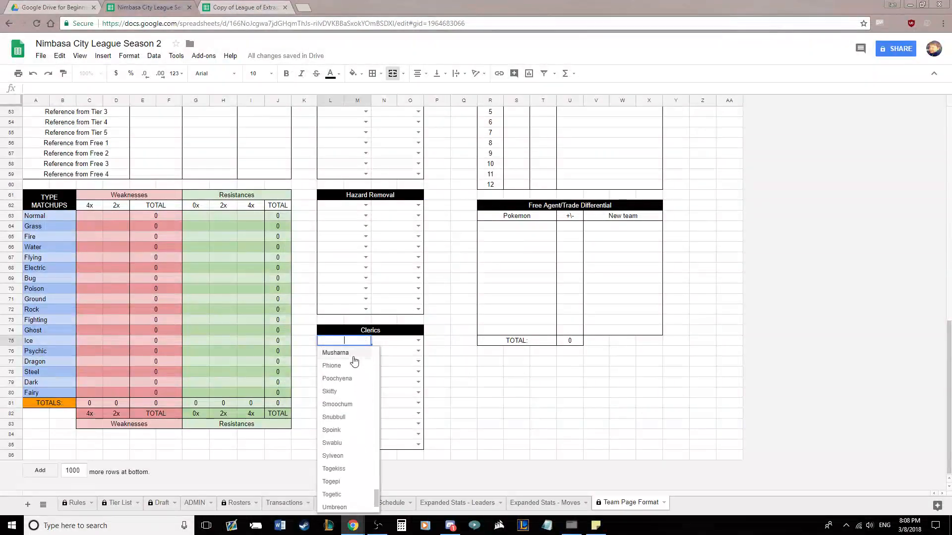
pyautogui.click(459, 307)
# Examine the ADMIN sheet's boxed move lists for hazards, hazard removal and clerics, highlighting Aromatherapy and Heal Bell.
pyautogui.click(194, 503)
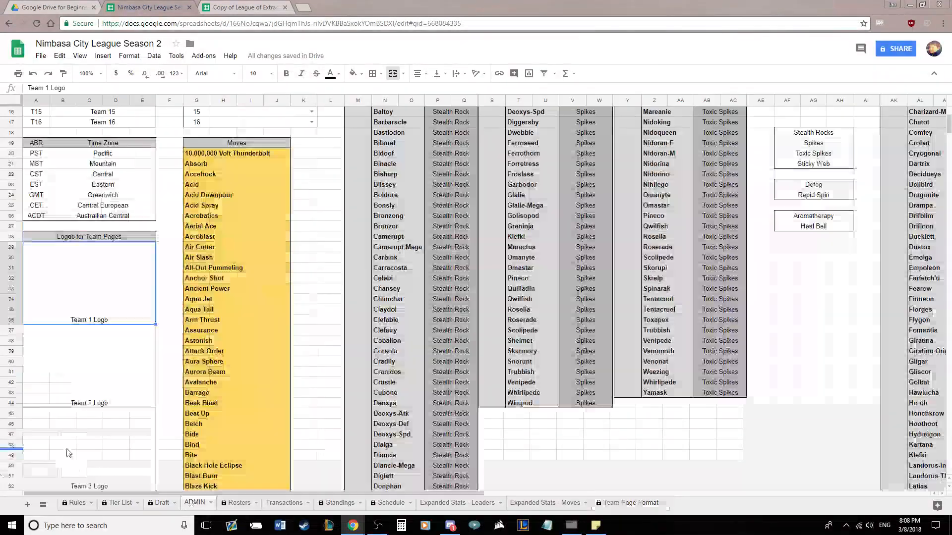
pyautogui.hscroll(6, 493, 135)
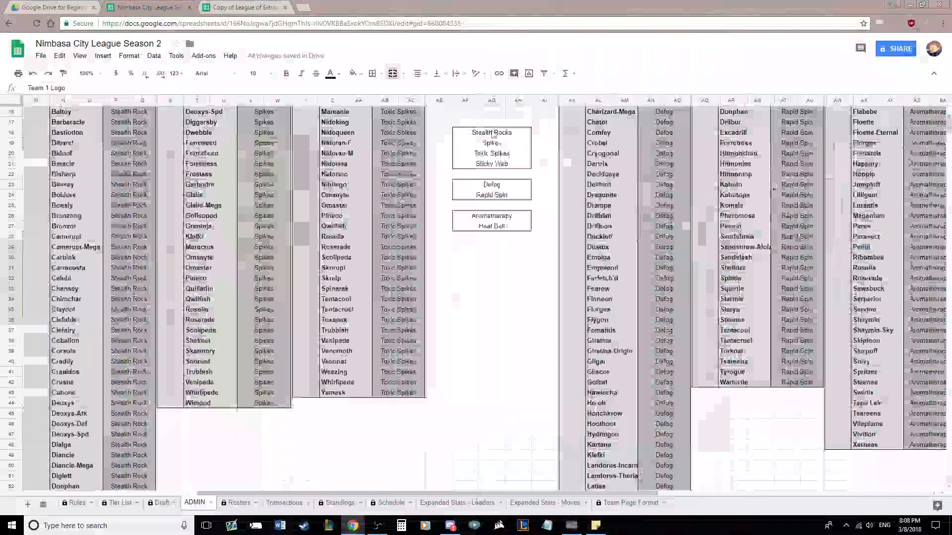
pyautogui.moveTo(492, 215); pyautogui.dragTo(492, 227)
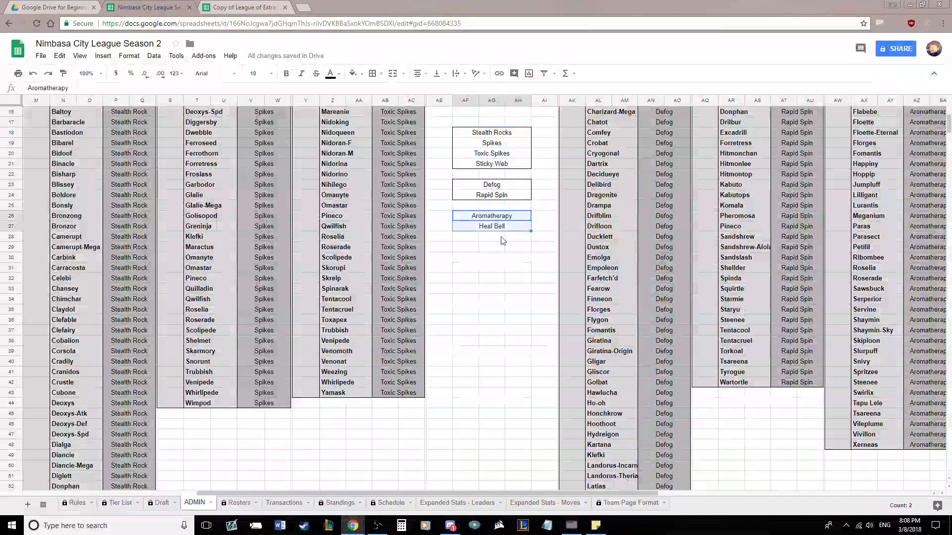
pyautogui.click(503, 241)
pyautogui.scroll(5, 503, 278)
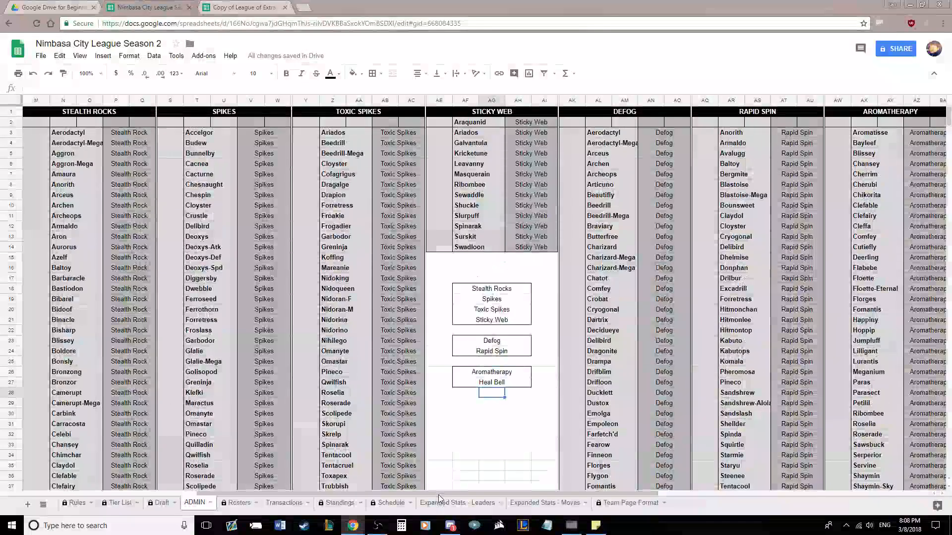
# Examine the full Overall Hazard Setters, Overall Hazard Removers and Overall Clerics lists on the ADMIN sheet.
pyautogui.moveTo(438, 497); pyautogui.dragTo(708, 497)
pyautogui.click(566, 114)
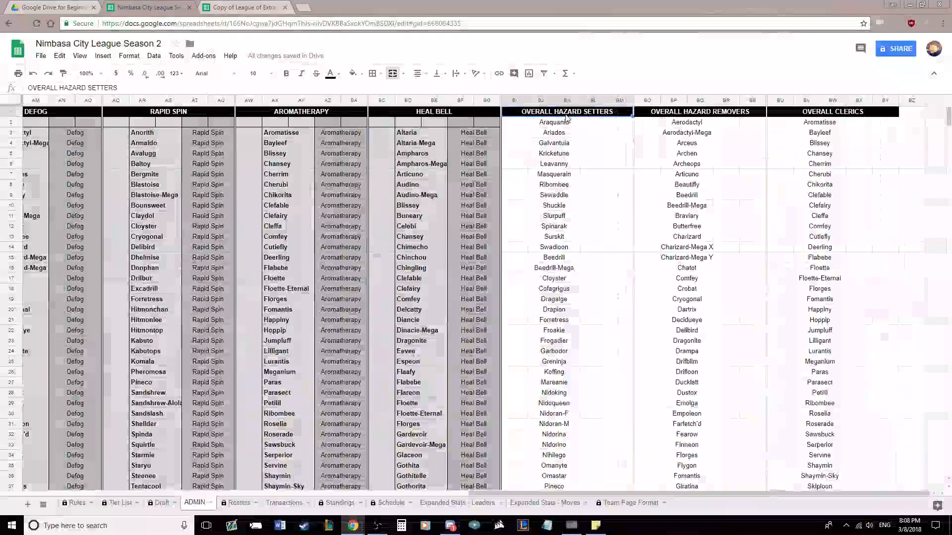
pyautogui.click(717, 114)
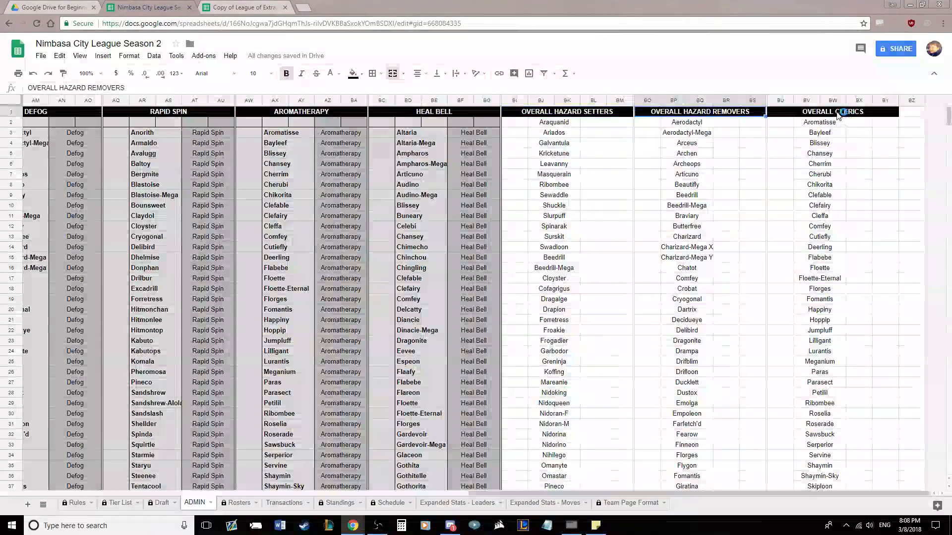
pyautogui.click(838, 113)
pyautogui.scroll(-20, 593, 156)
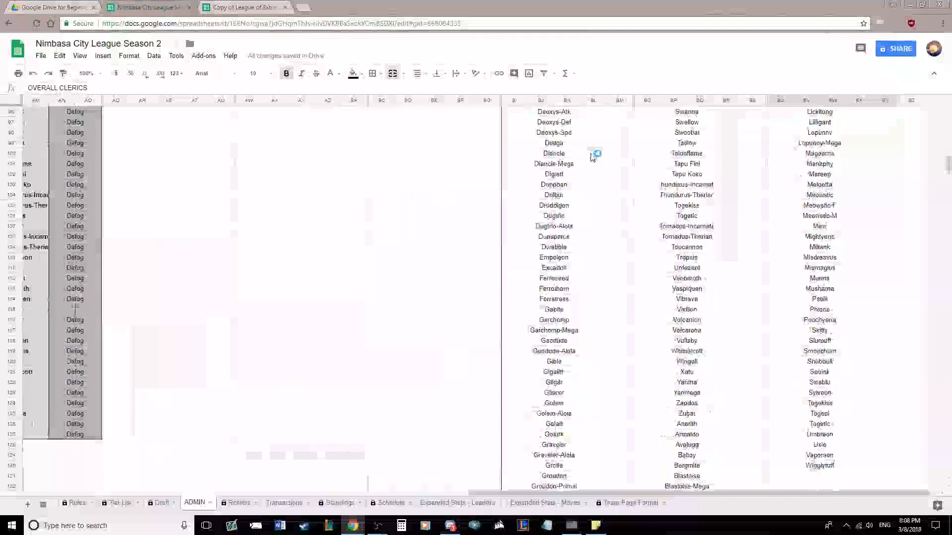
pyautogui.scroll(-5, 592, 156)
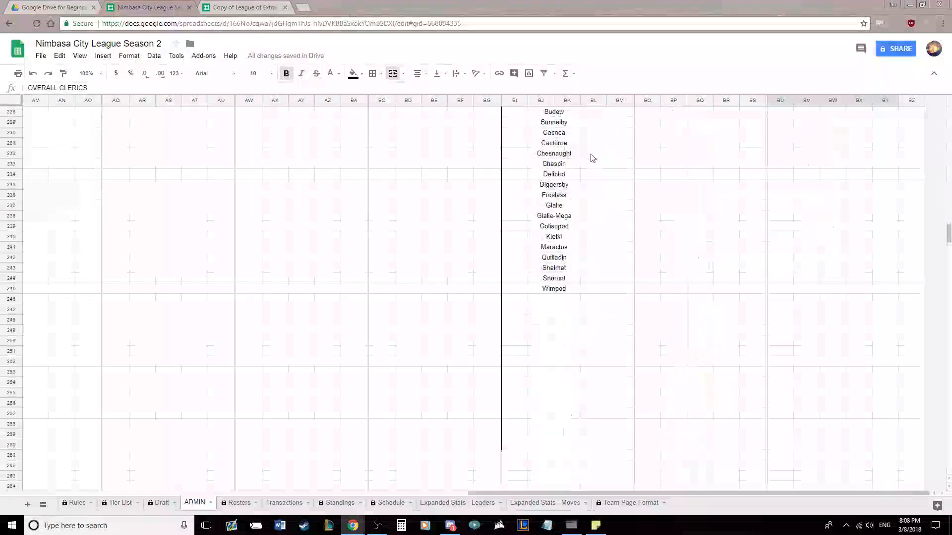
pyautogui.scroll(-3, 592, 157)
pyautogui.scroll(18, 591, 157)
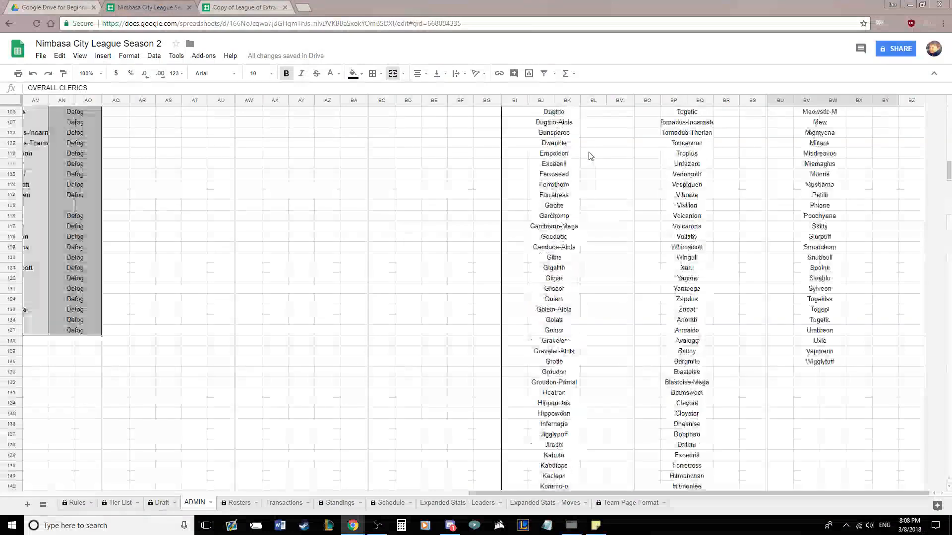
pyautogui.scroll(7, 591, 156)
pyautogui.scroll(7, 591, 156)
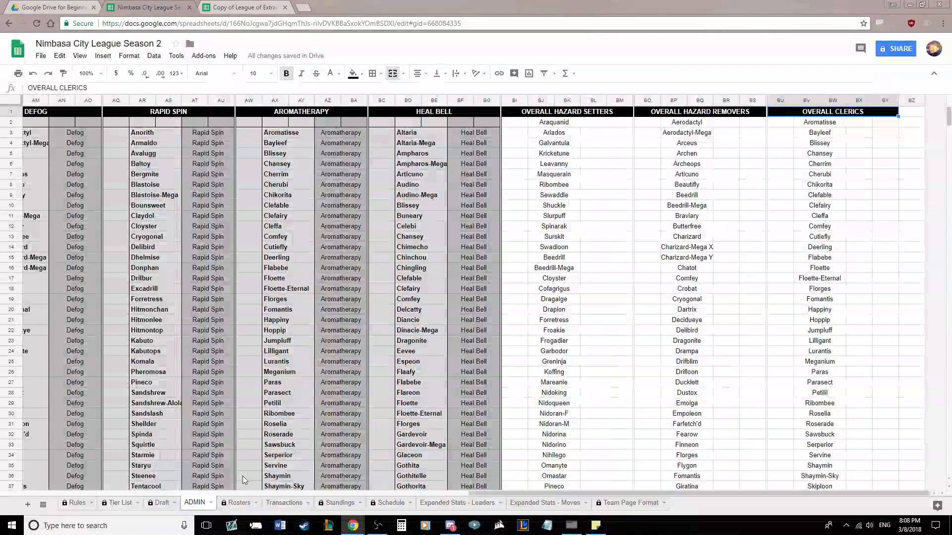
# Compare the Draft and Team Page Format sheets with the ADMIN sheet, and view the Rosters sheet's team tables.
pyautogui.click(160, 502)
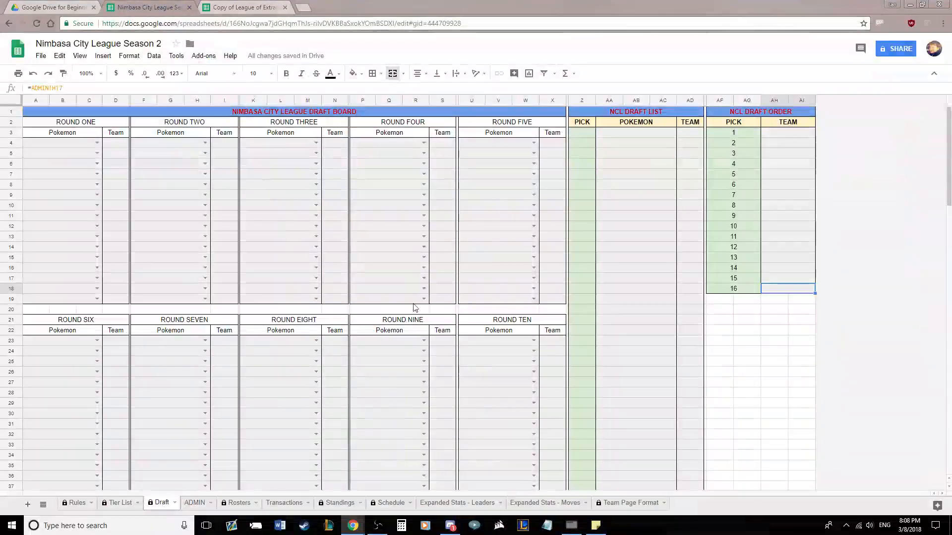
pyautogui.click(194, 503)
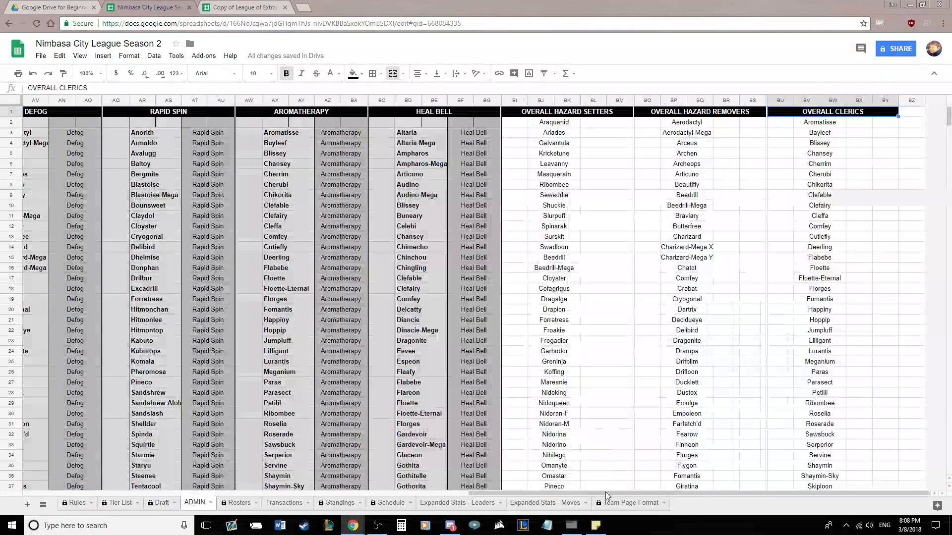
pyautogui.click(629, 502)
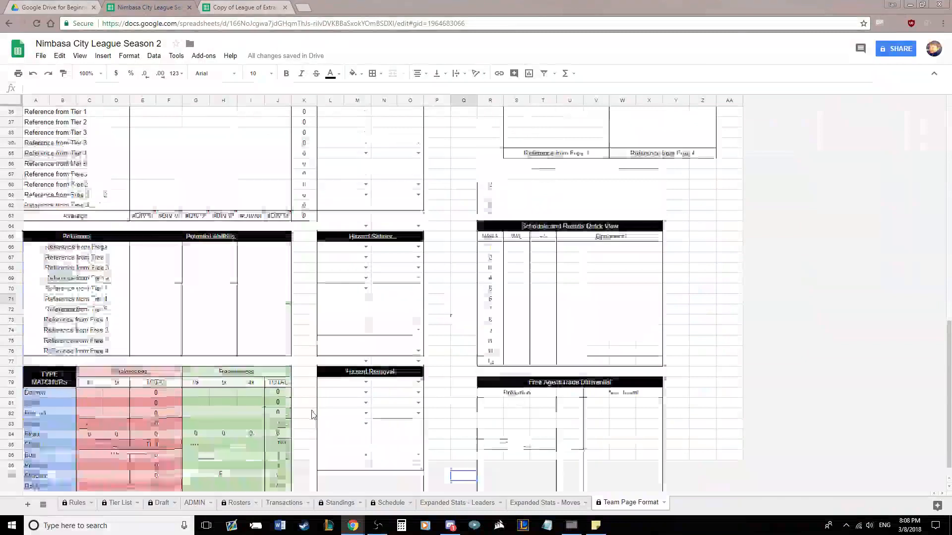
pyautogui.click(198, 503)
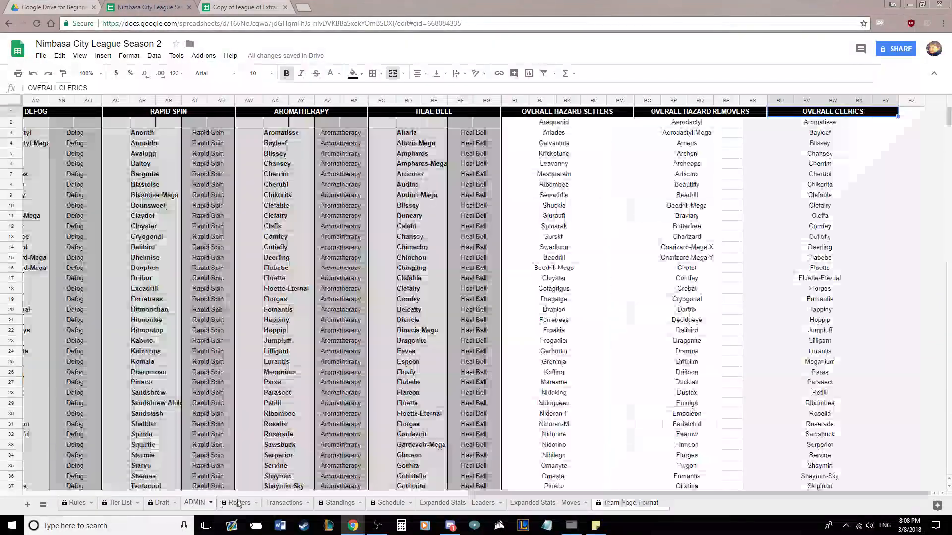
pyautogui.click(238, 503)
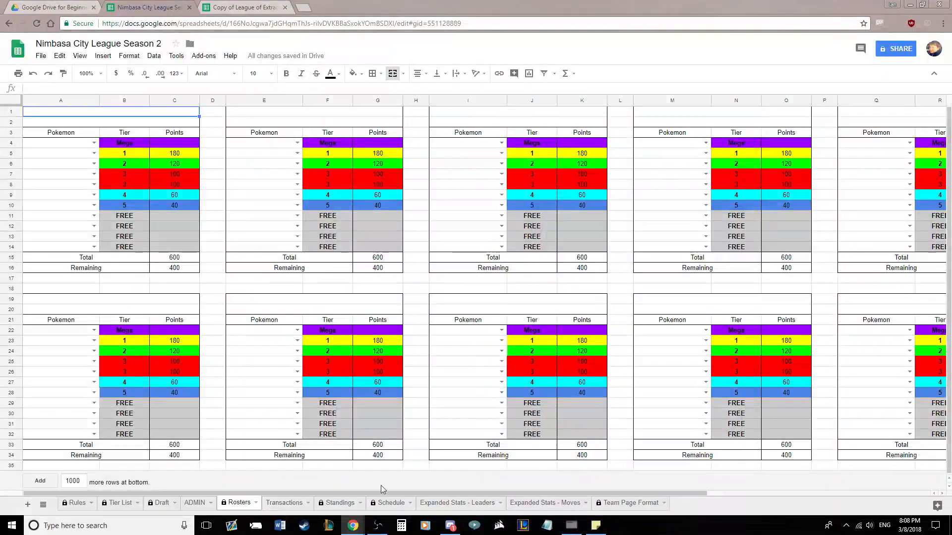
# Review the Transactions Log's columns from Week Submitted through Complete Documentation, selecting each column's first entry cell.
pyautogui.click(282, 503)
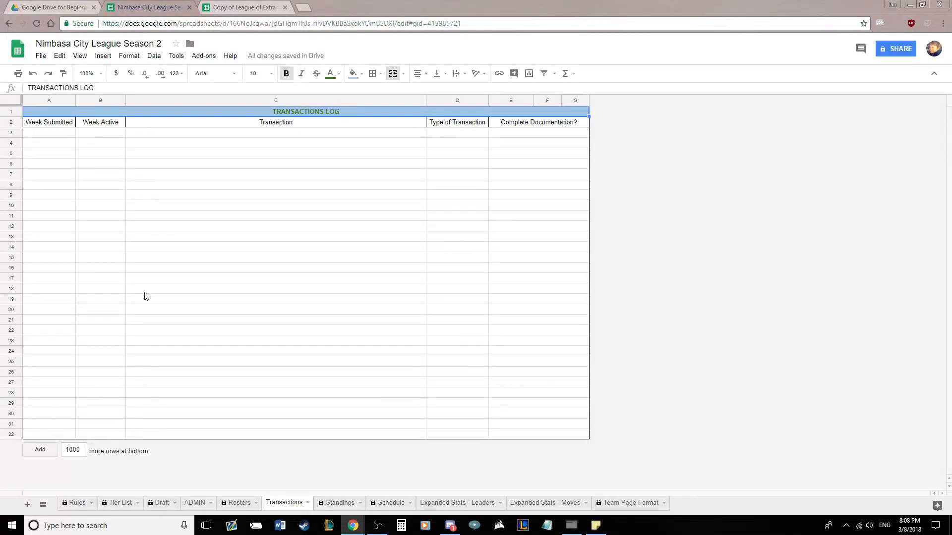
pyautogui.click(42, 135)
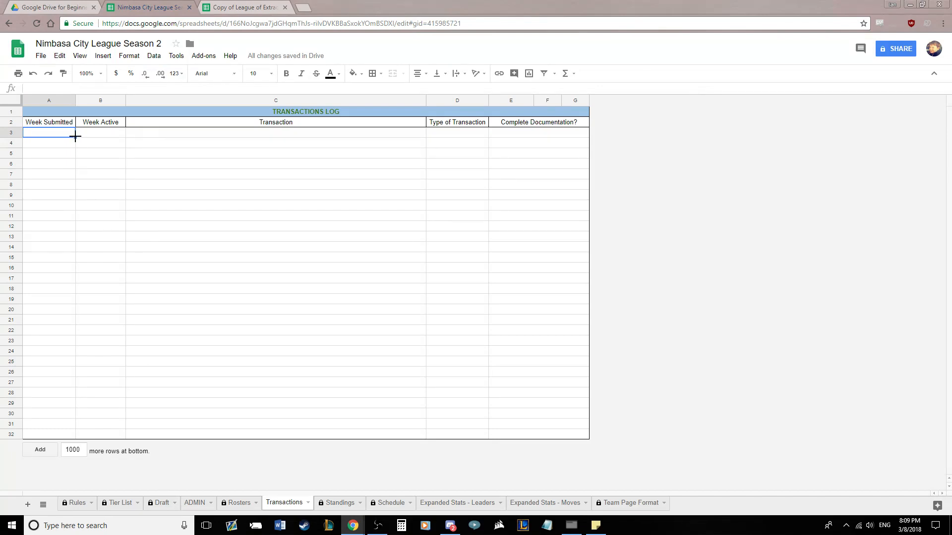
pyautogui.click(99, 139)
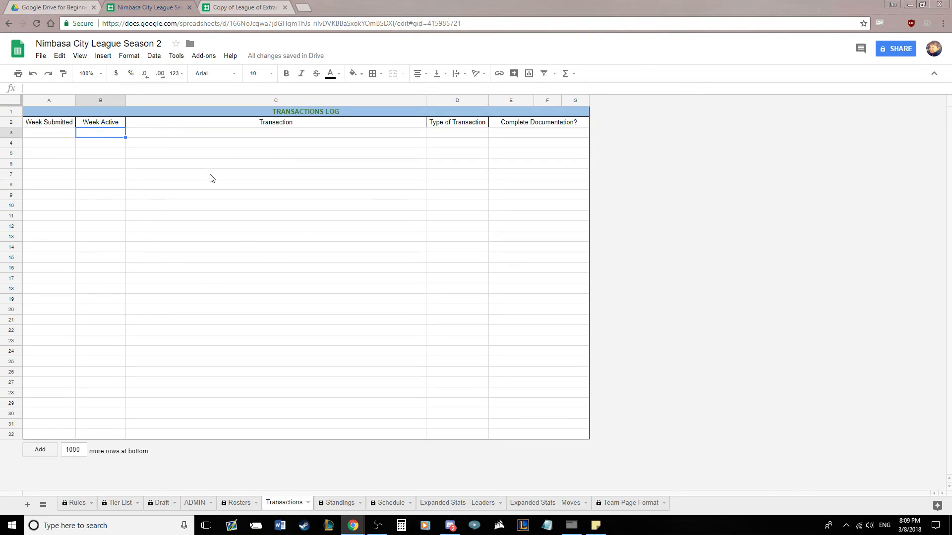
pyautogui.click(202, 134)
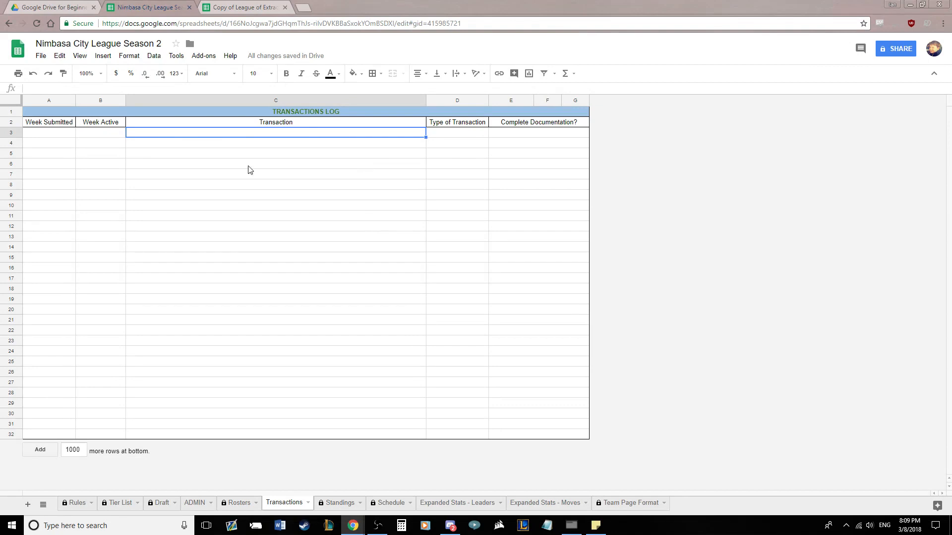
pyautogui.click(465, 137)
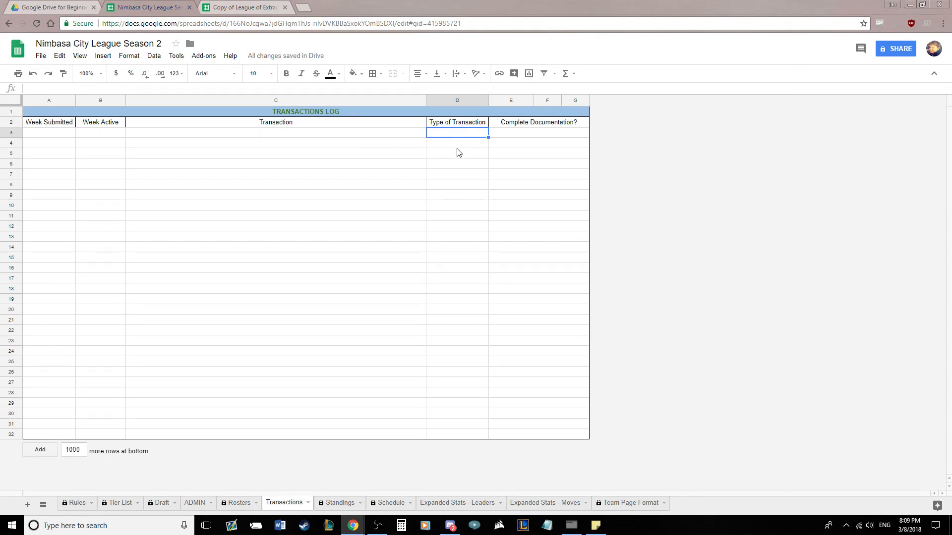
pyautogui.click(532, 136)
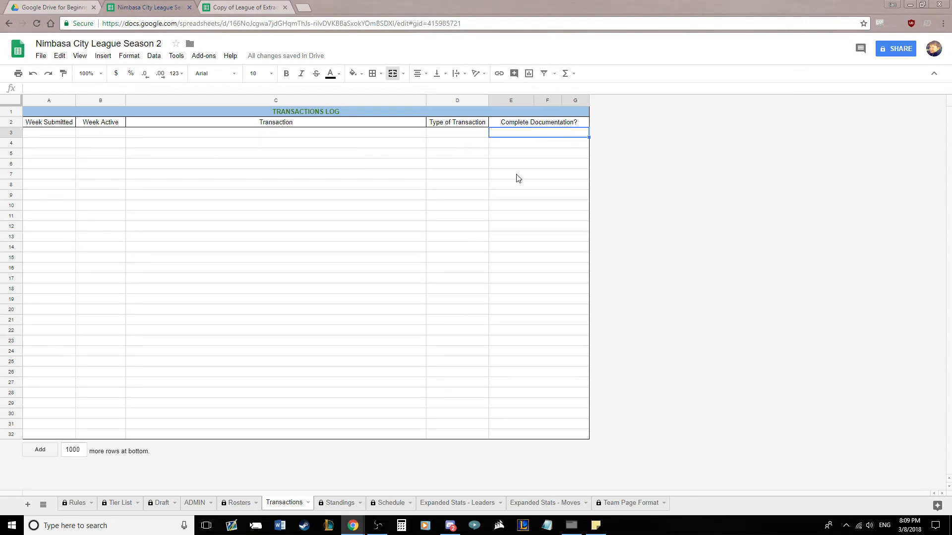
# Review the Expanded Stats - Leaders, Team Page Format, Rosters and Tier List sheets, ending on the Schedule sheet.
pyautogui.click(465, 507)
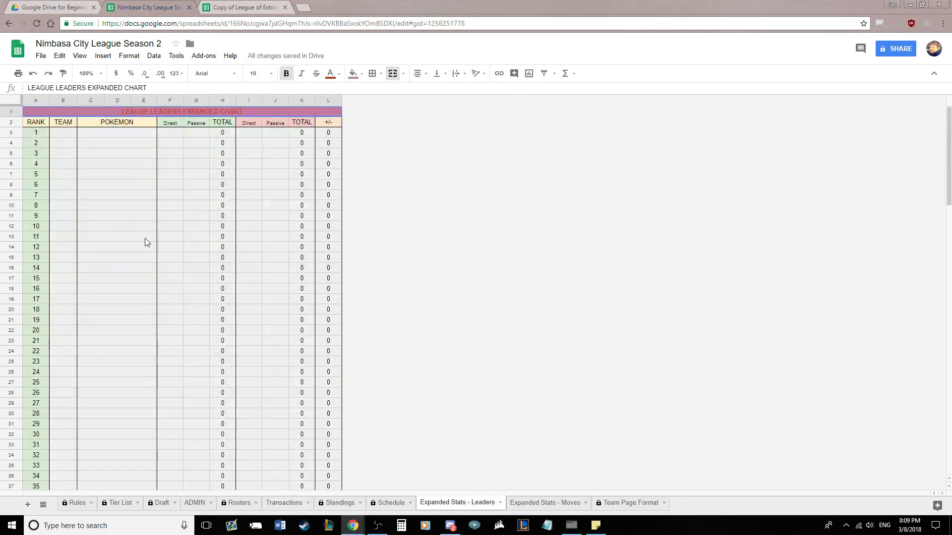
pyautogui.click(634, 506)
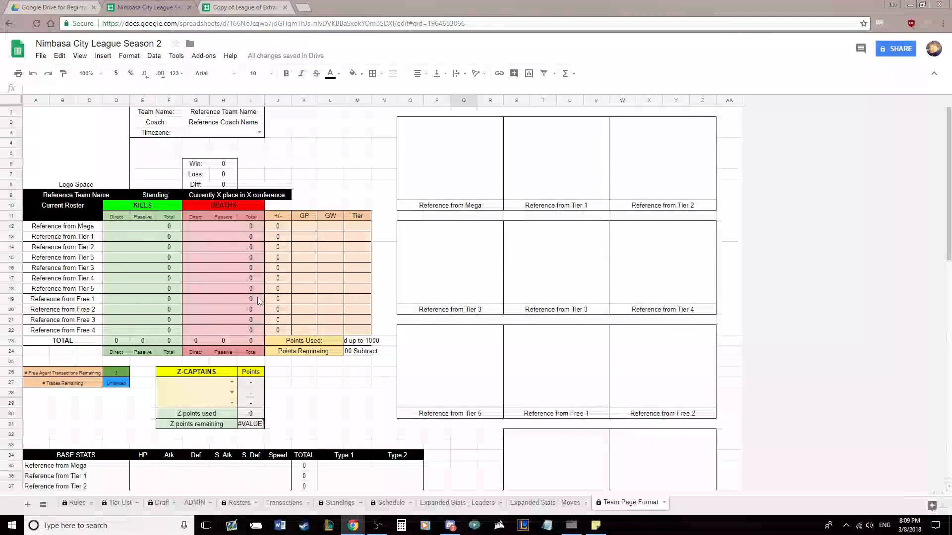
pyautogui.click(230, 504)
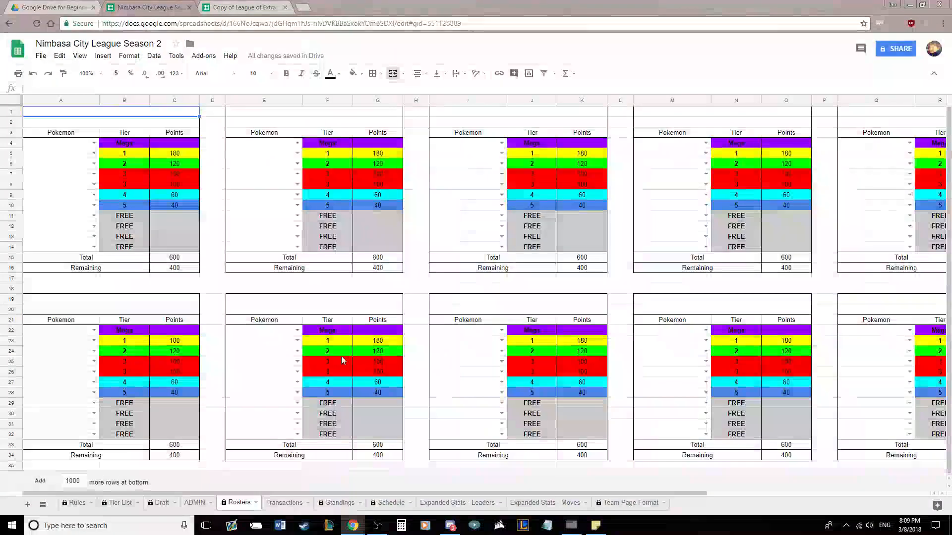
pyautogui.click(107, 503)
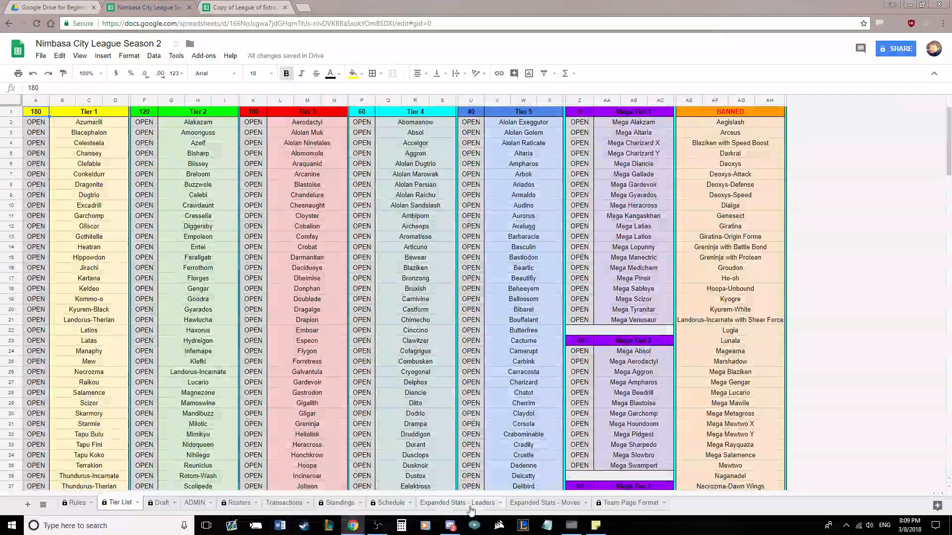
pyautogui.click(384, 503)
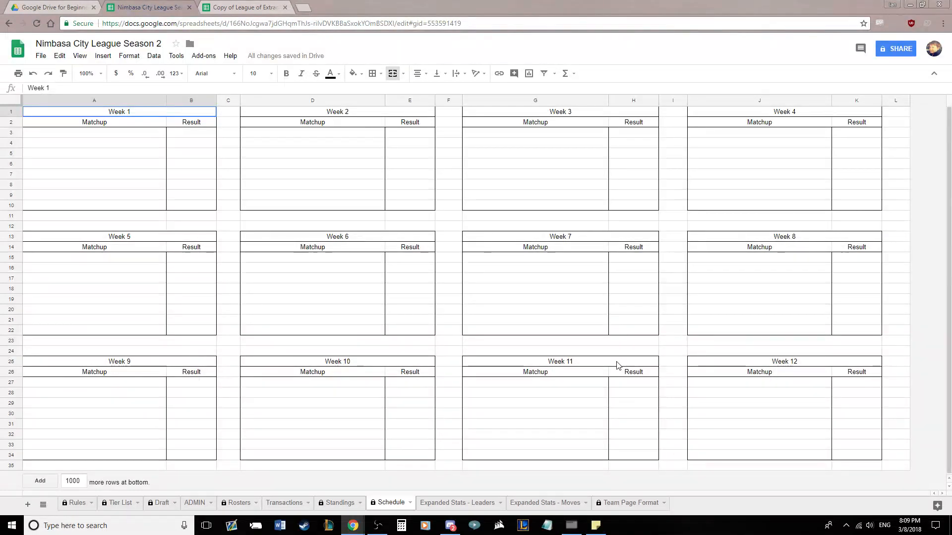
# Examine the Standings sheet's conference tables and highlight its Playoff Seeding Rules, with a brief look at the Rules sheet.
pyautogui.click(443, 219)
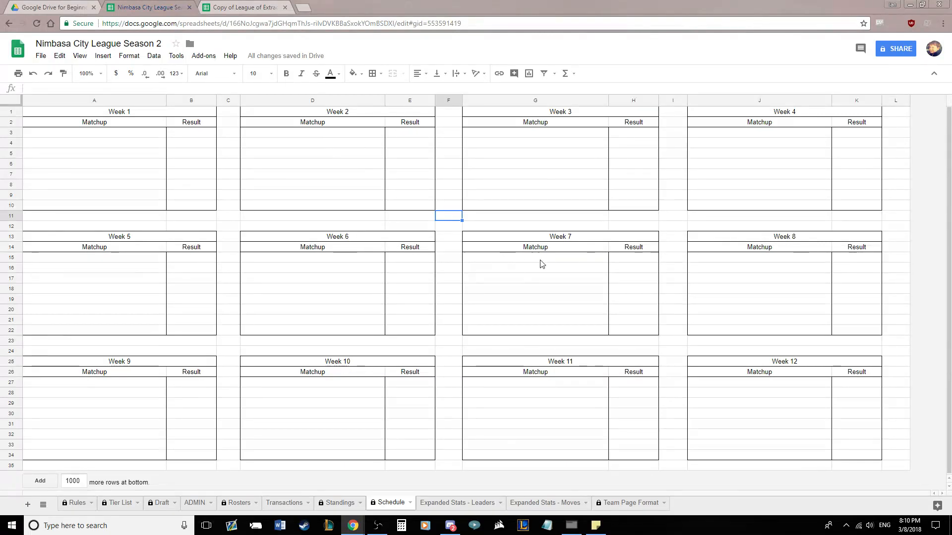
pyautogui.click(337, 503)
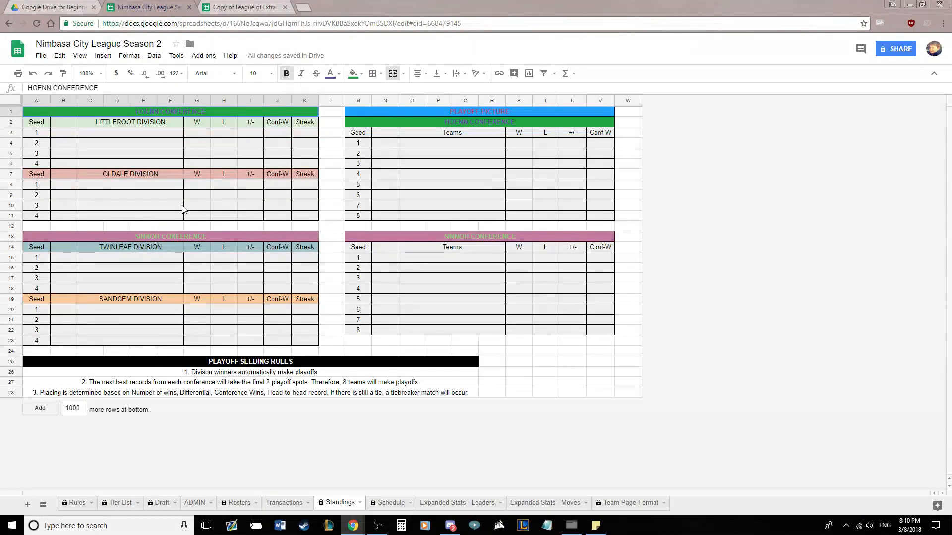
pyautogui.moveTo(263, 364); pyautogui.dragTo(266, 396)
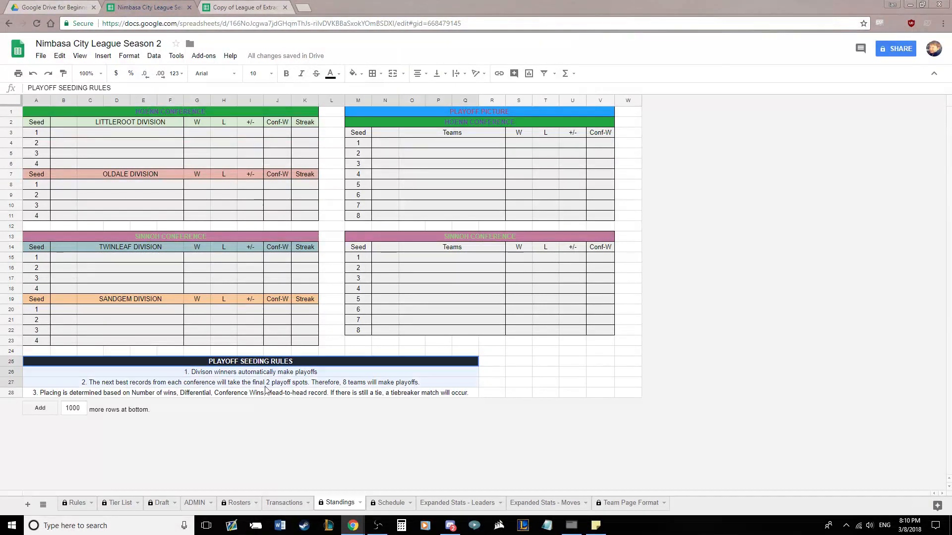
pyautogui.click(545, 372)
pyautogui.click(78, 504)
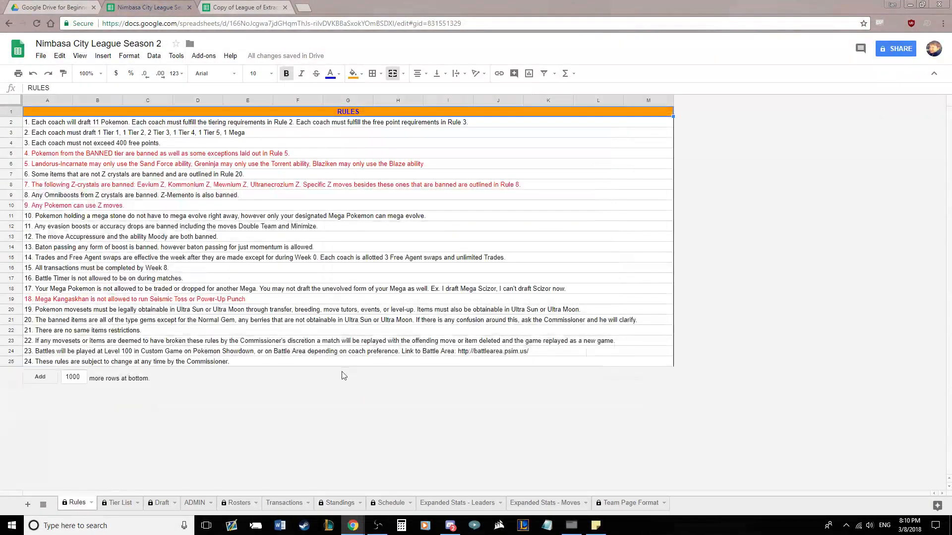
pyautogui.click(518, 372)
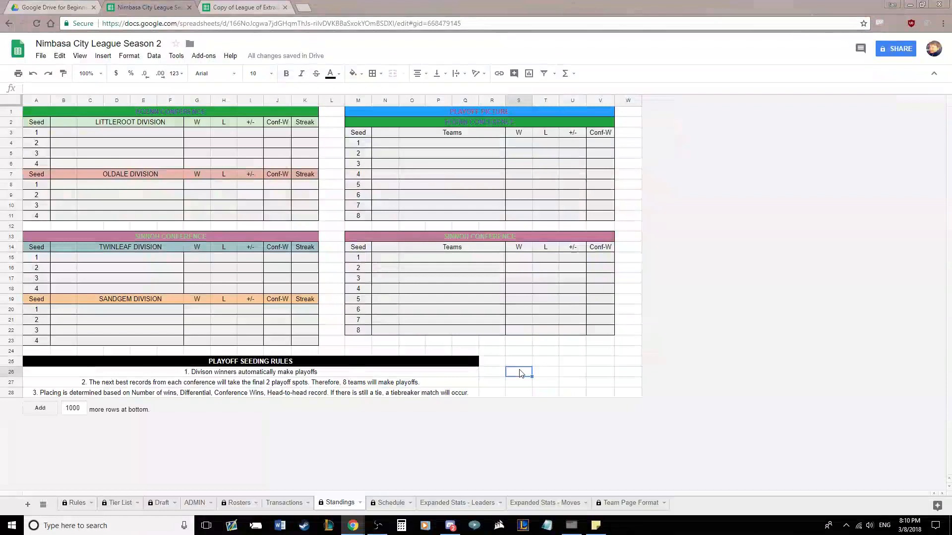
pyautogui.click(492, 362)
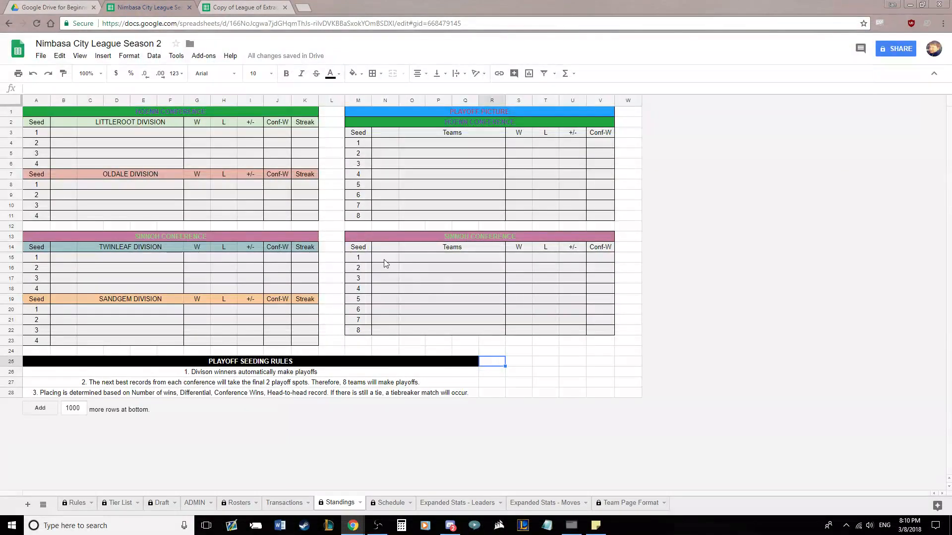
# Review the Sinnoh Conference playoff picture table and its W, L and +/- columns alongside the second and third playoff seeding rules.
pyautogui.moveTo(384, 260); pyautogui.dragTo(601, 333)
pyautogui.click(607, 360)
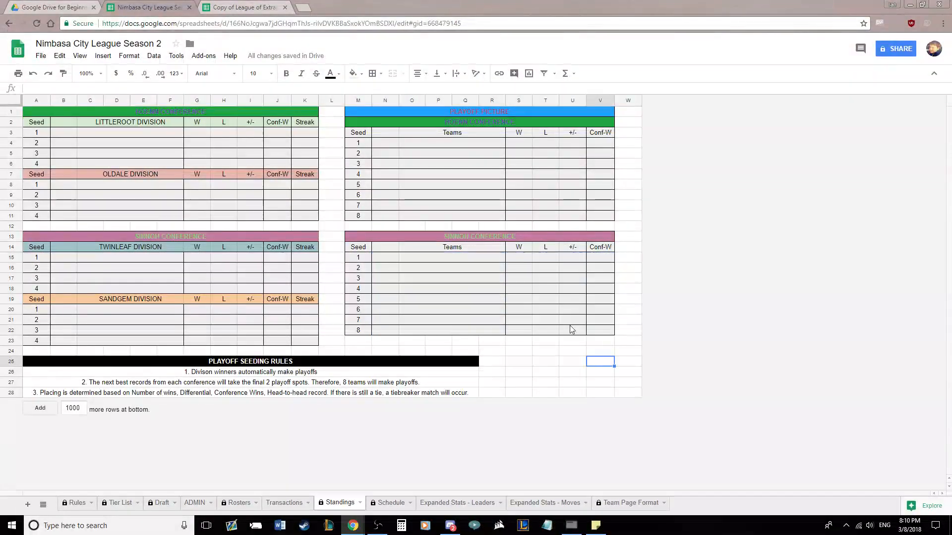
pyautogui.click(520, 256)
pyautogui.click(546, 258)
pyautogui.click(572, 257)
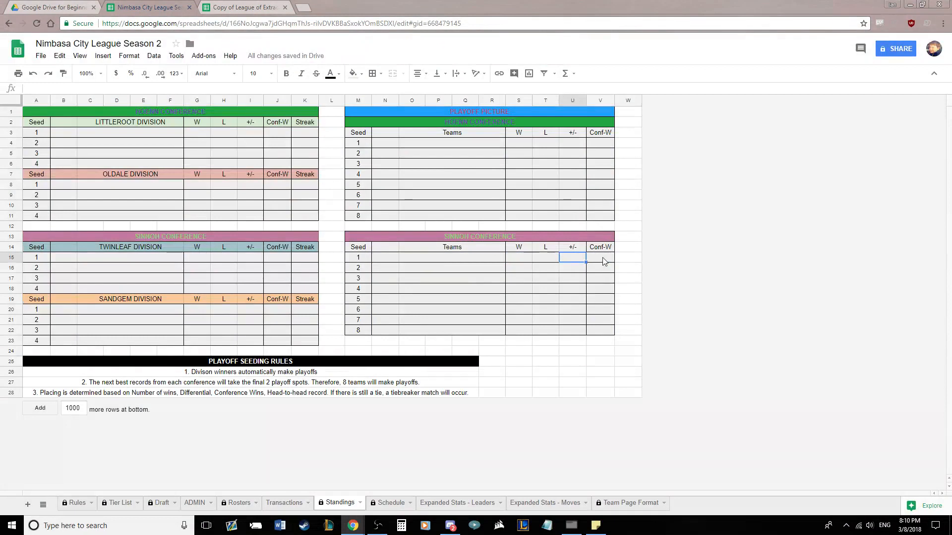
pyautogui.click(217, 384)
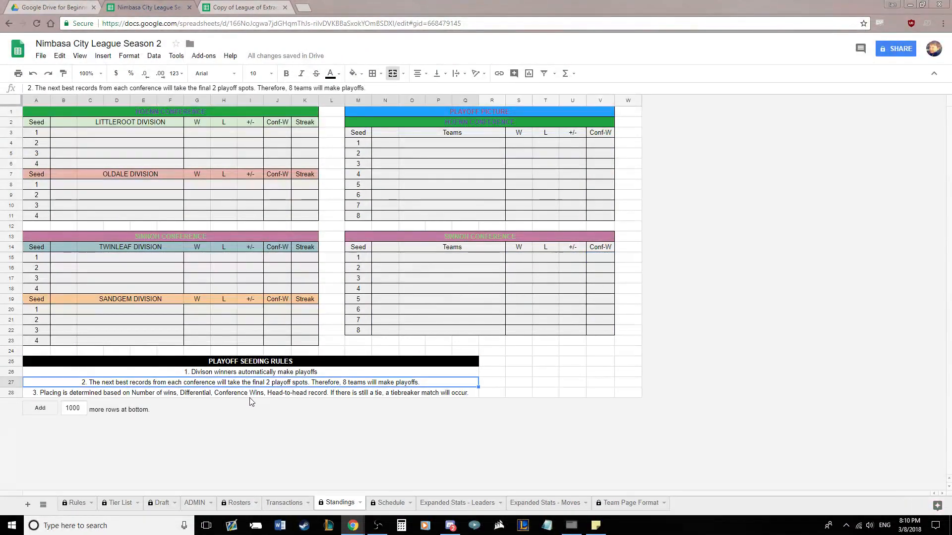
pyautogui.click(307, 394)
pyautogui.click(568, 372)
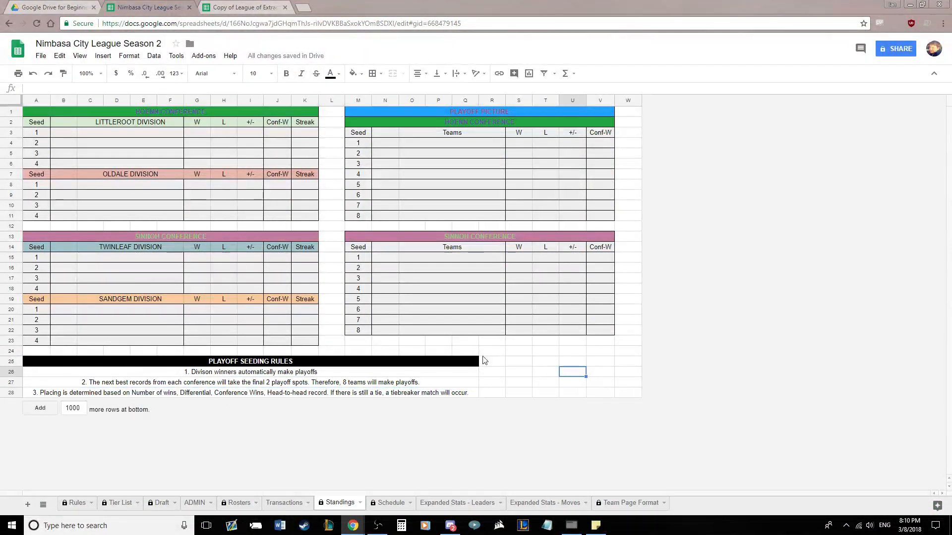
# Highlight the Twinleaf and Sandgem division standings and compare them with the rule on division winners.
pyautogui.moveTo(64, 258); pyautogui.dragTo(308, 347)
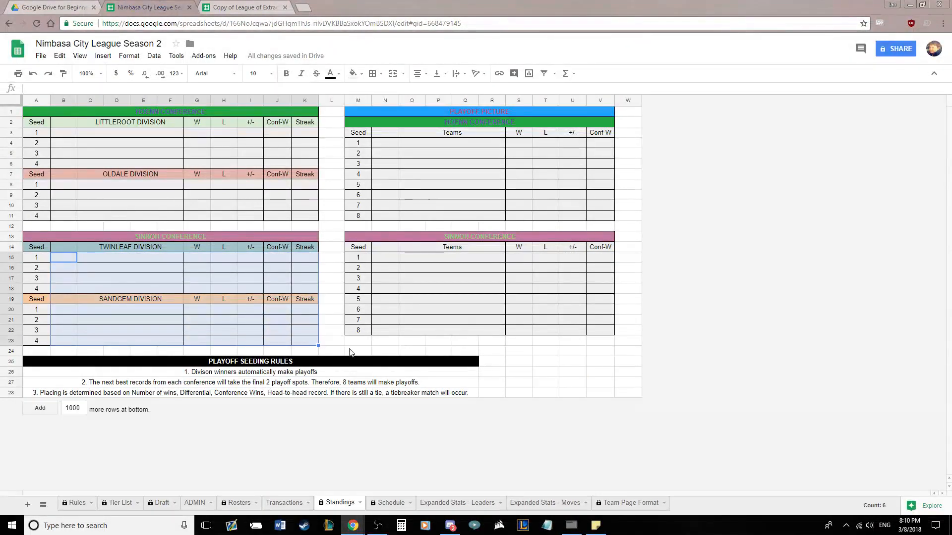
pyautogui.click(348, 371)
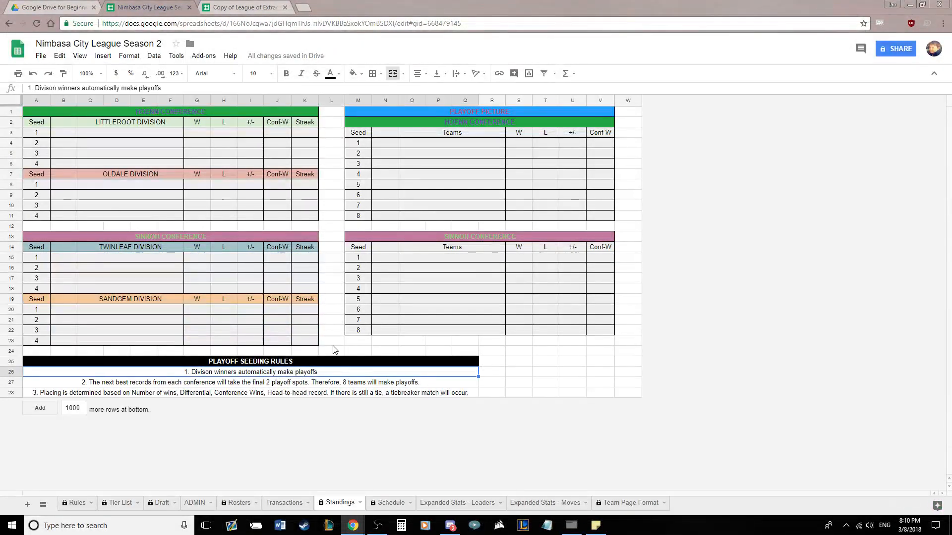
pyautogui.click(359, 351)
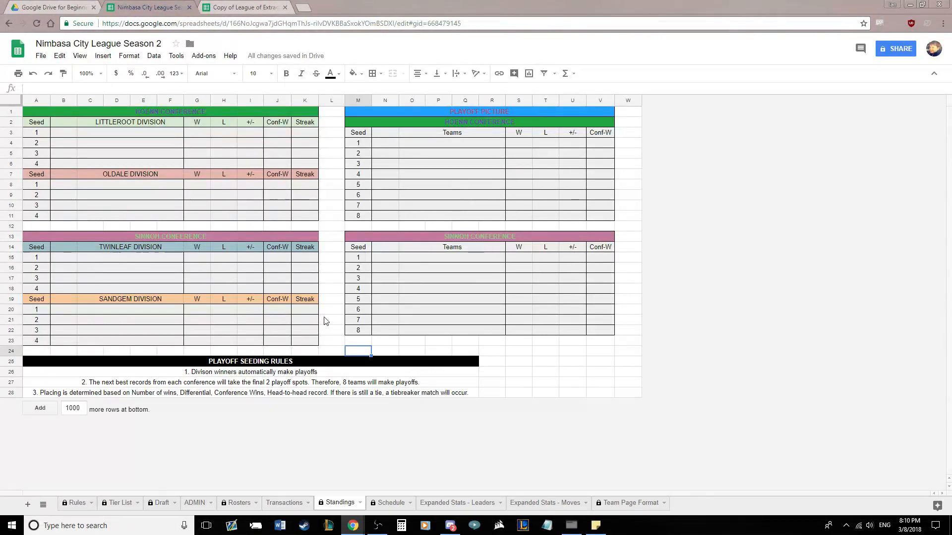
# Switch to the Copy of League of Extraordinary Trainers Season 2 Spreadsheet and examine the Pokemon list on its Pkmn sheet.
pyautogui.click(250, 6)
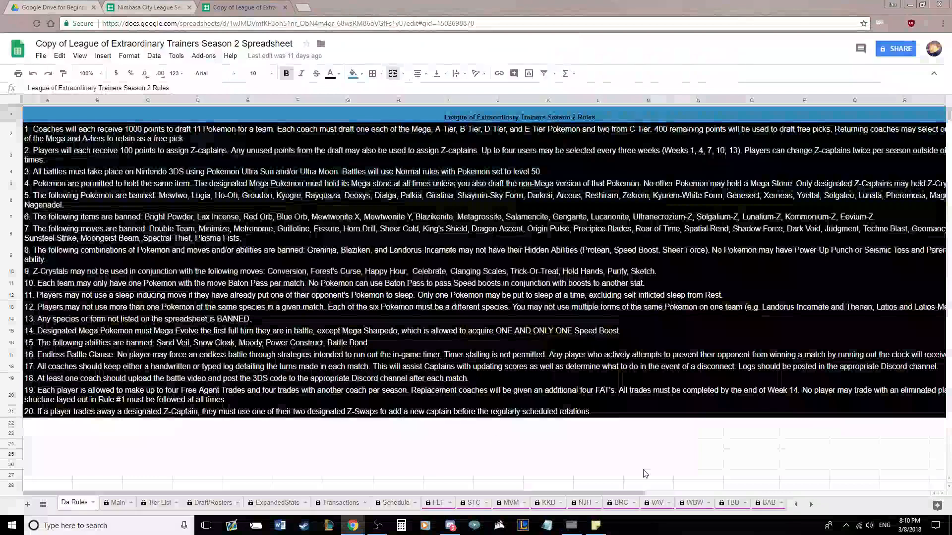
pyautogui.click(811, 504)
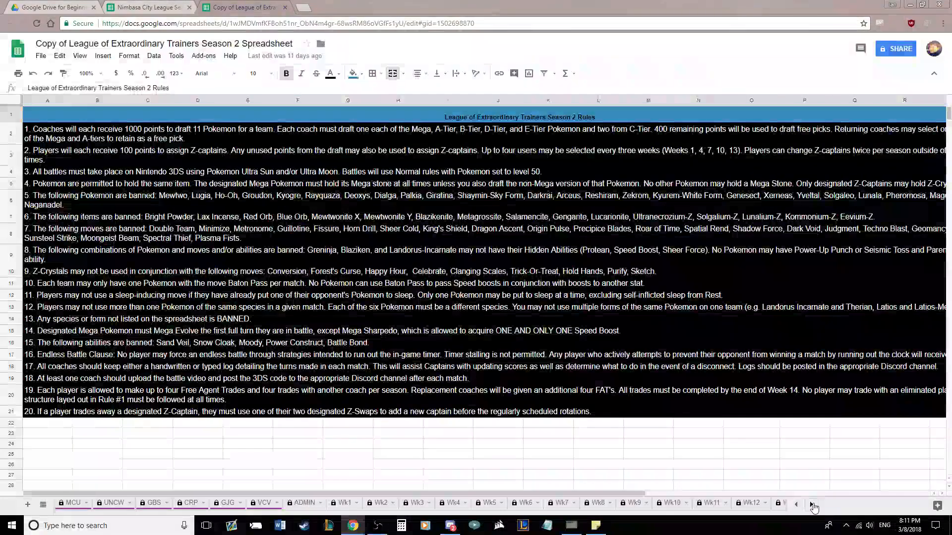
pyautogui.click(811, 504)
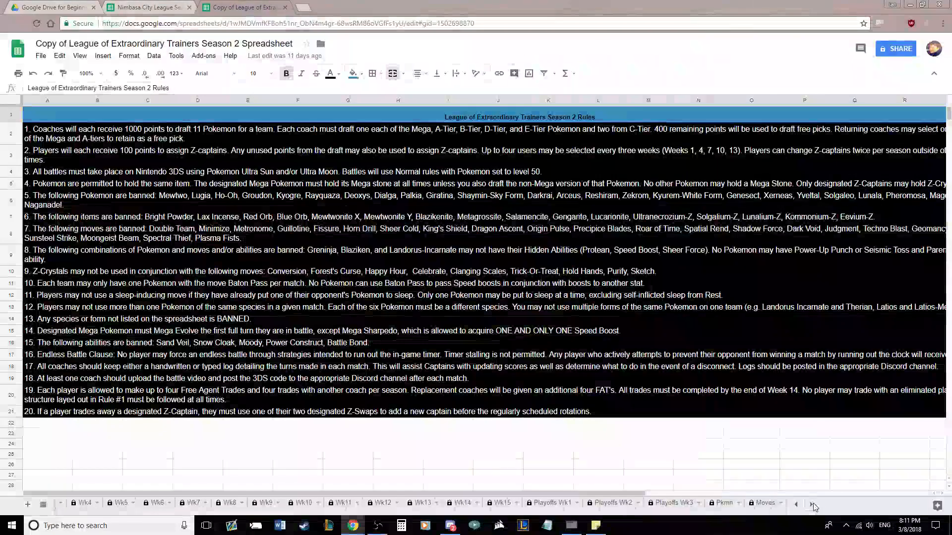
pyautogui.click(722, 503)
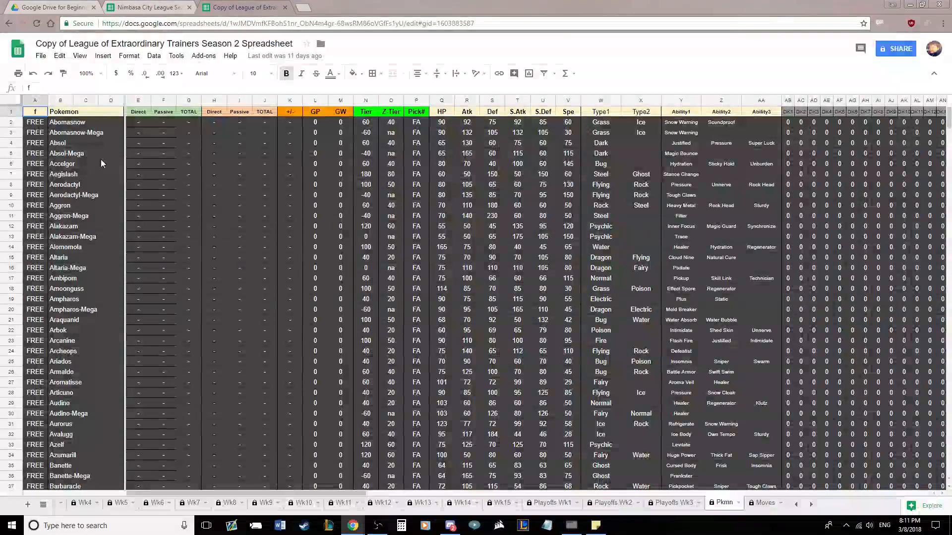
pyautogui.scroll(-7, 93, 163)
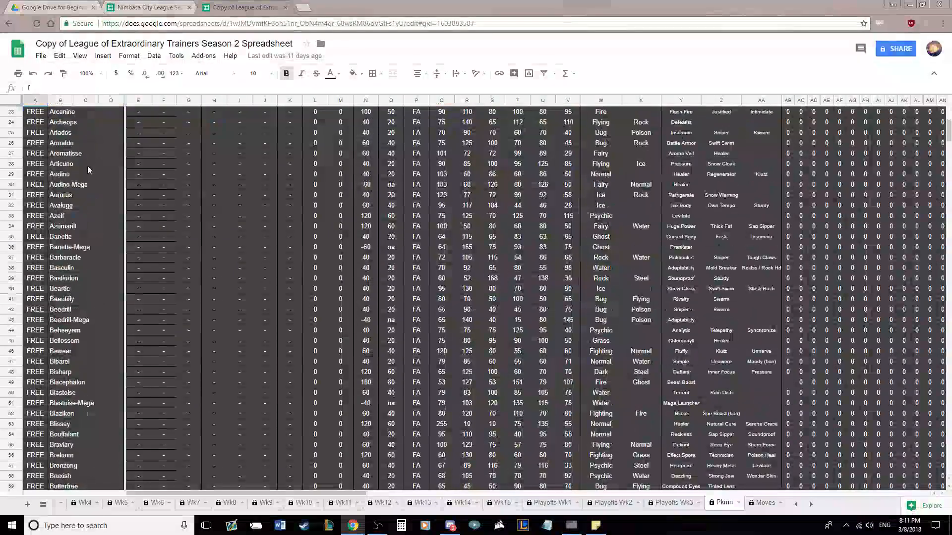
pyautogui.scroll(7, 87, 170)
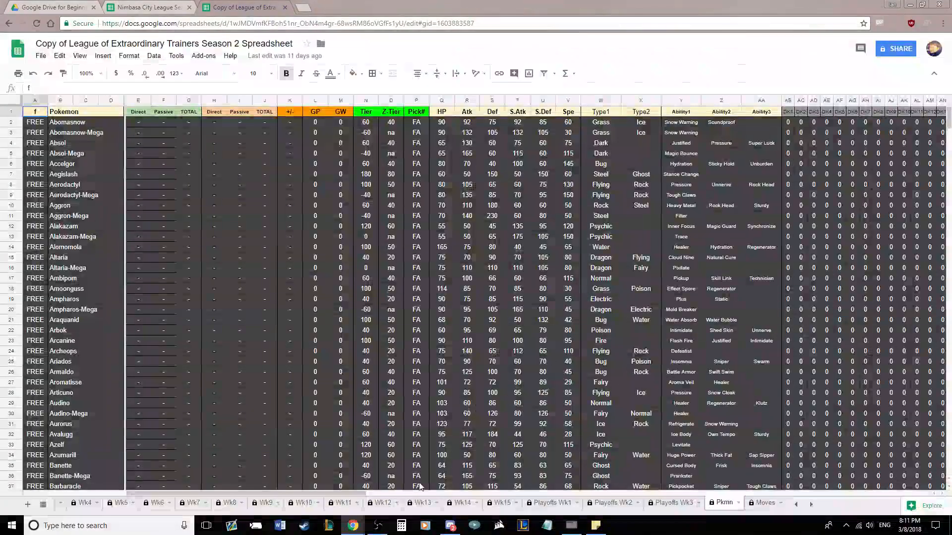
# Highlight the type matchup columns at the far end of the Pkmn sheet and read the first cell's full formula.
pyautogui.moveTo(357, 494); pyautogui.dragTo(855, 347)
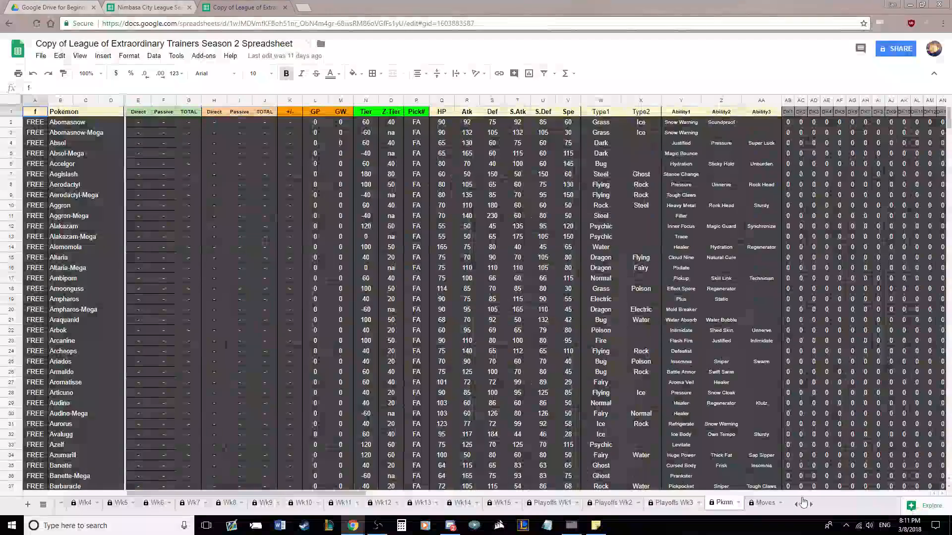
pyautogui.click(843, 494)
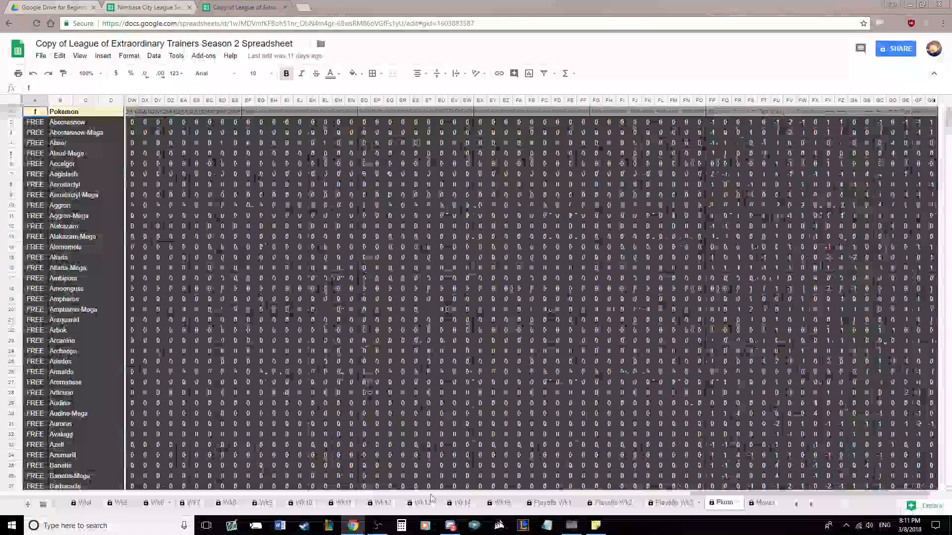
pyautogui.click(712, 112)
pyautogui.moveTo(766, 112); pyautogui.dragTo(933, 113)
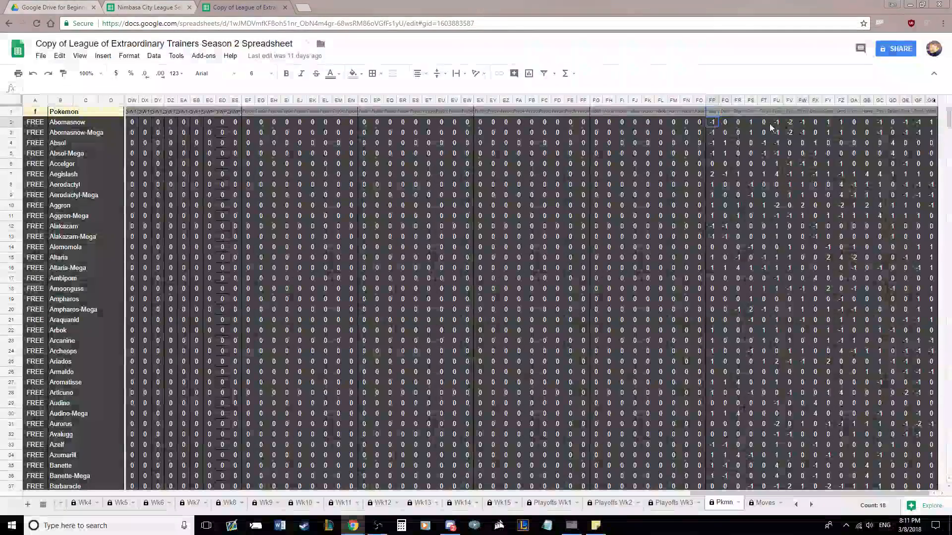
pyautogui.moveTo(713, 122); pyautogui.dragTo(932, 320)
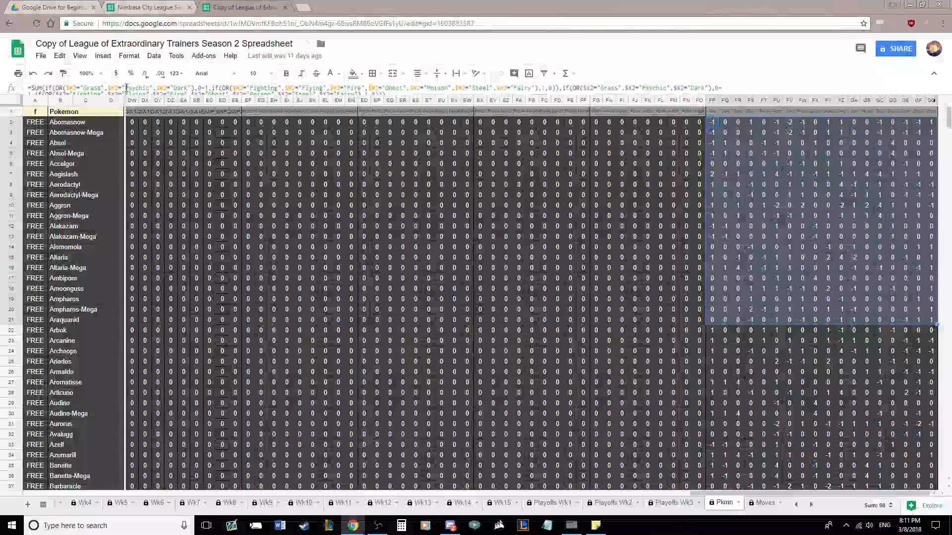
pyautogui.scroll(-1, 126, 88)
pyautogui.scroll(1, 126, 88)
pyautogui.scroll(-1, 126, 87)
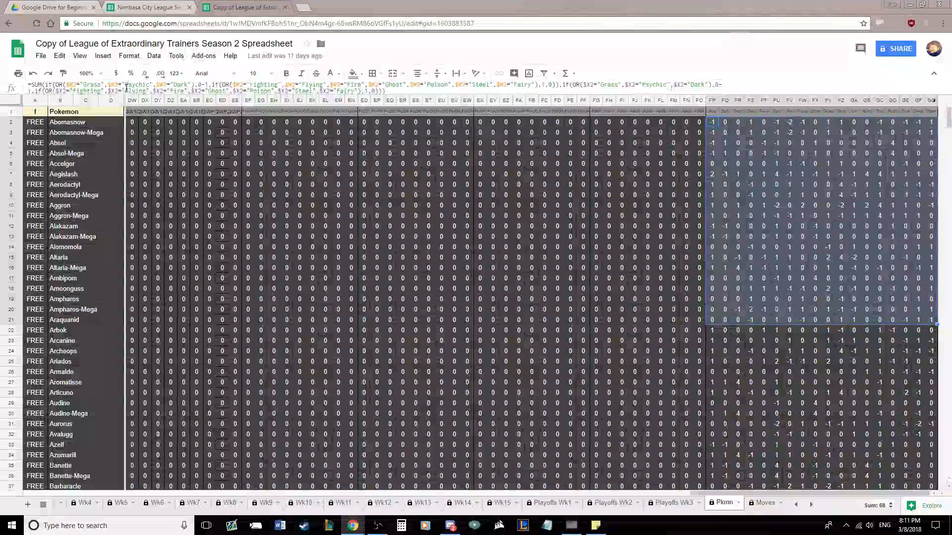
# Inspect the weekly and playoff lookup formulas on the Pkmn sheet, plus Alakazam's first type matchup formula.
pyautogui.click(686, 143)
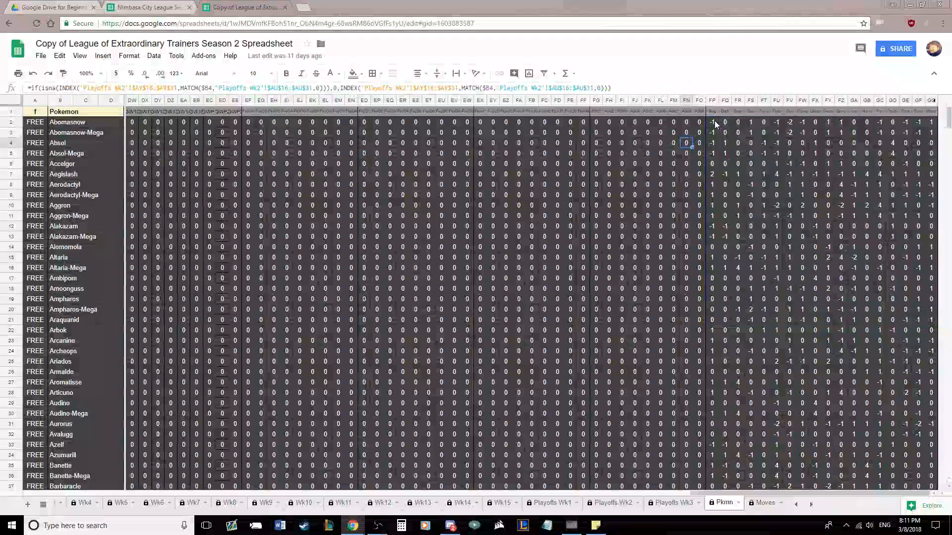
pyautogui.click(544, 133)
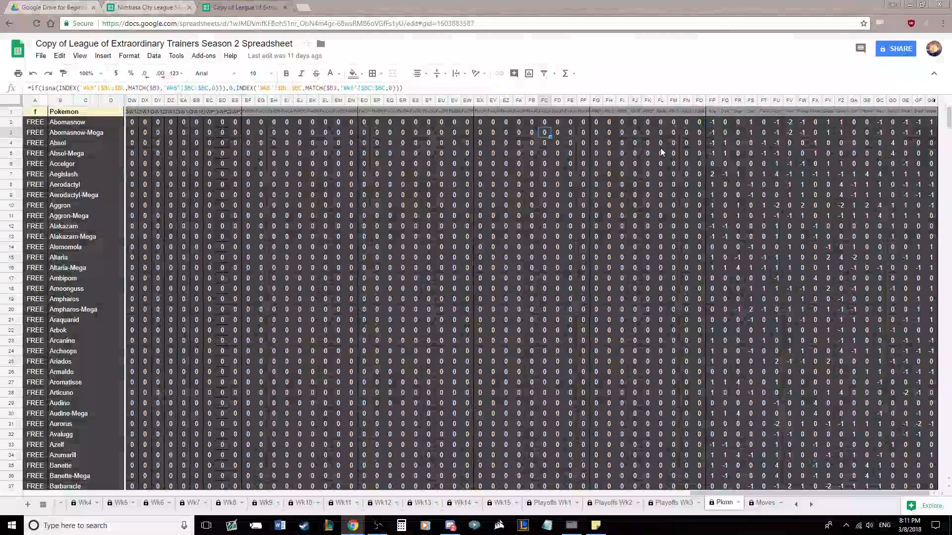
pyautogui.click(531, 236)
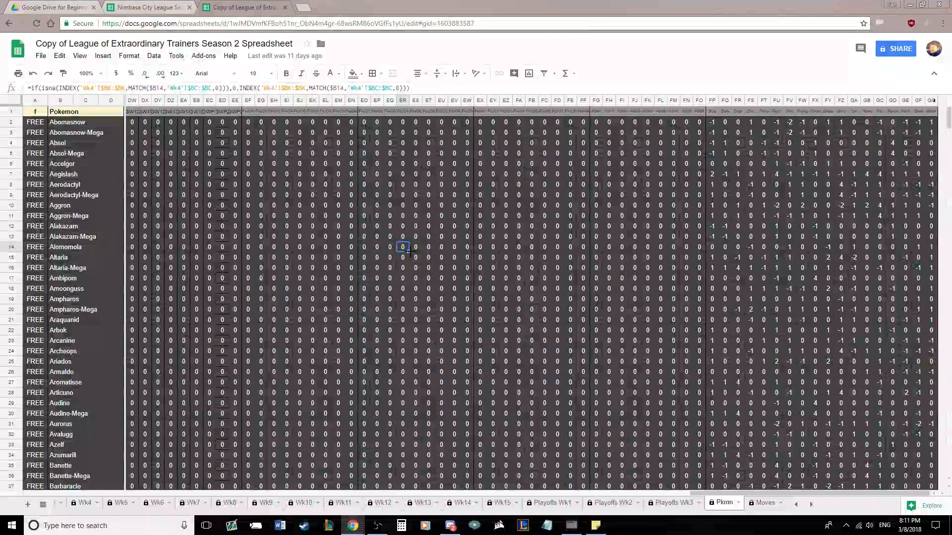
pyautogui.click(714, 226)
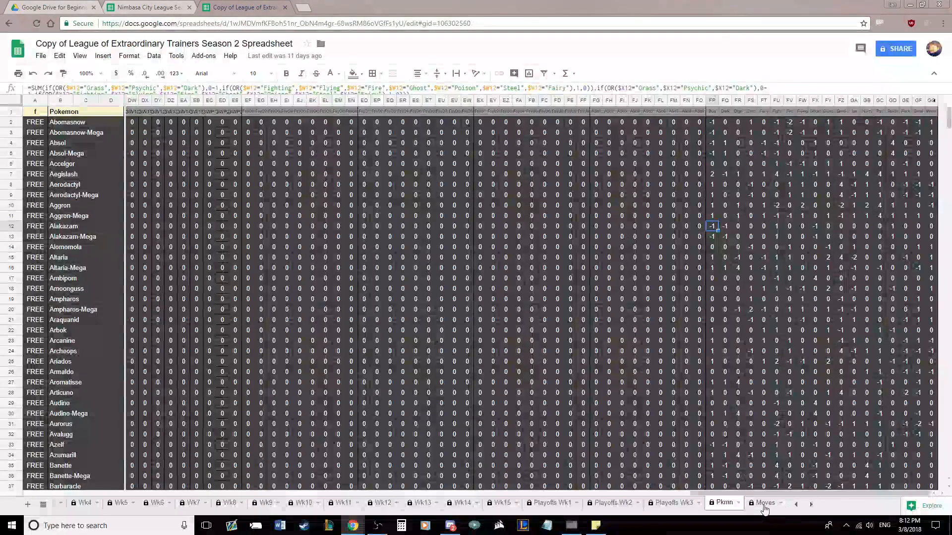
# Review the Moves sheet's lists from Direct Attacks and Status Moves through hazard setters, hazard removers, clerics and Baton Pass.
pyautogui.click(764, 503)
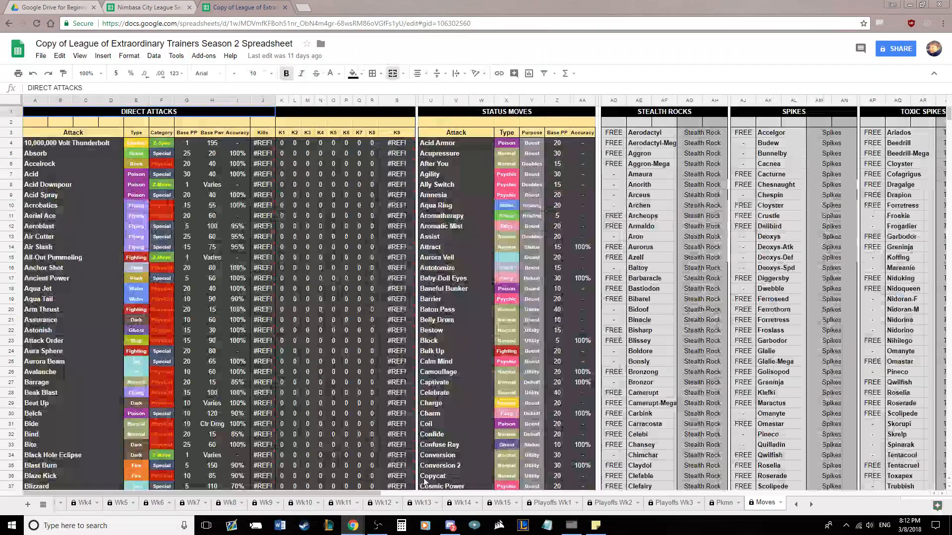
pyautogui.moveTo(373, 494); pyautogui.dragTo(628, 503)
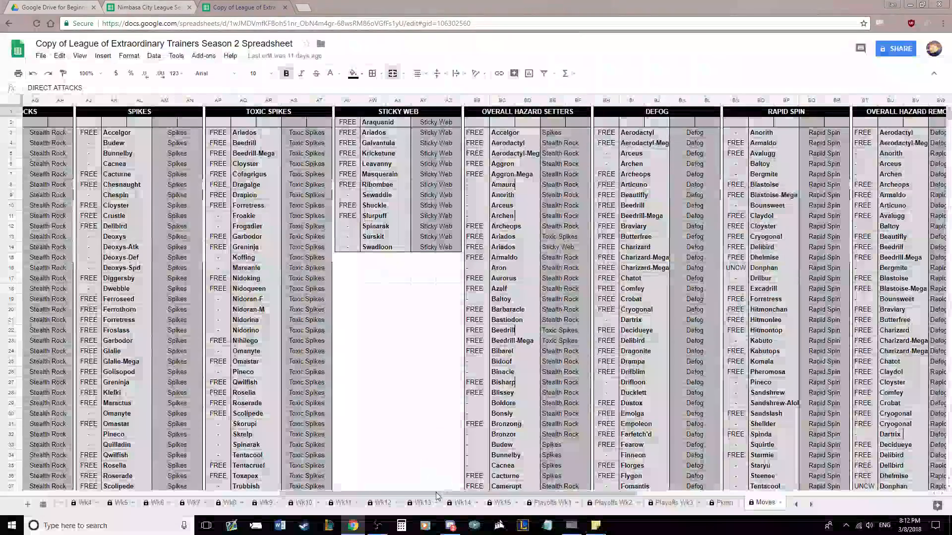
pyautogui.moveTo(357, 494); pyautogui.dragTo(625, 496)
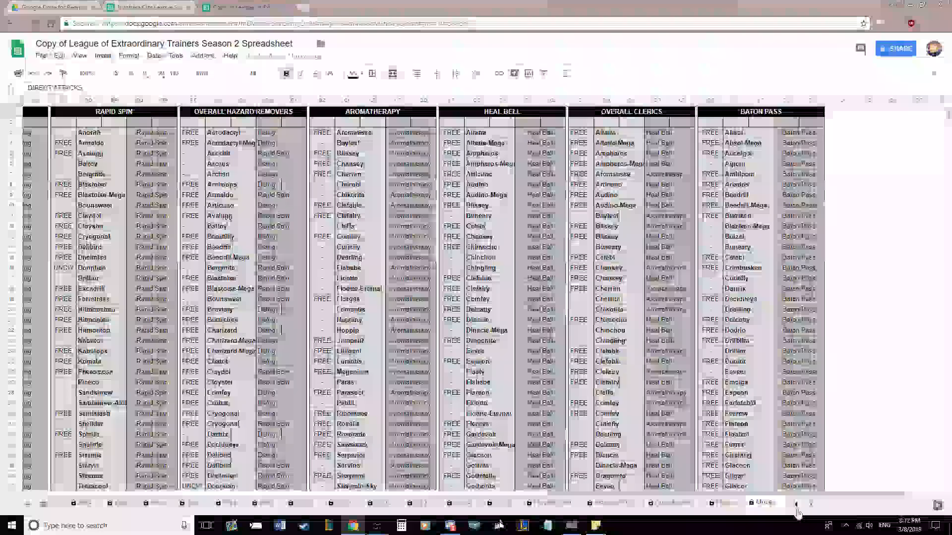
# View the KKD team page, inspect the formula behind Mimikyu's tier, and look over its base stats and abilities sections.
pyautogui.click(796, 505)
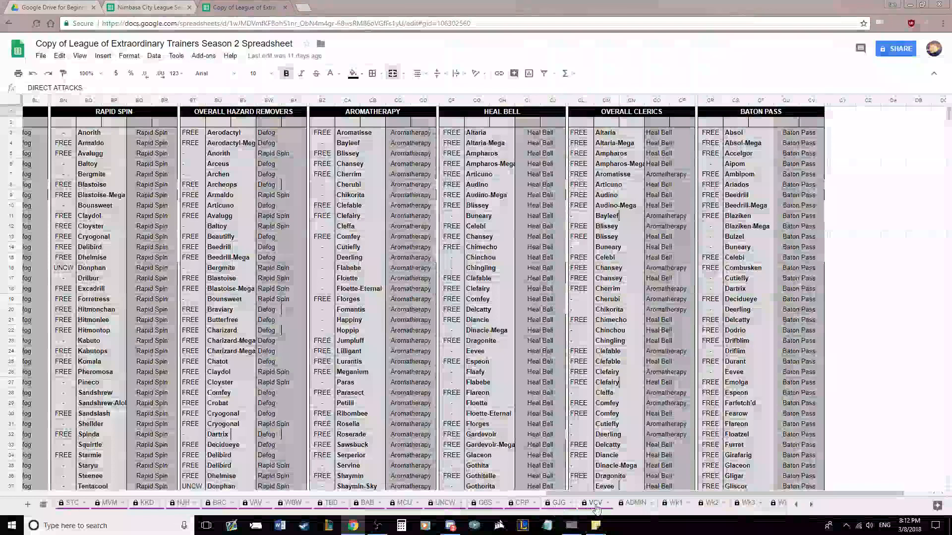
pyautogui.click(146, 502)
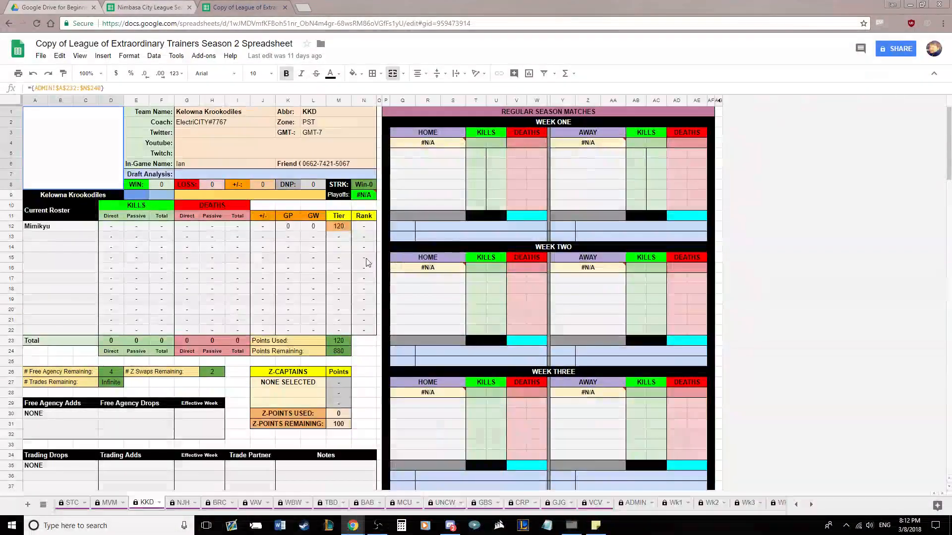
pyautogui.click(343, 228)
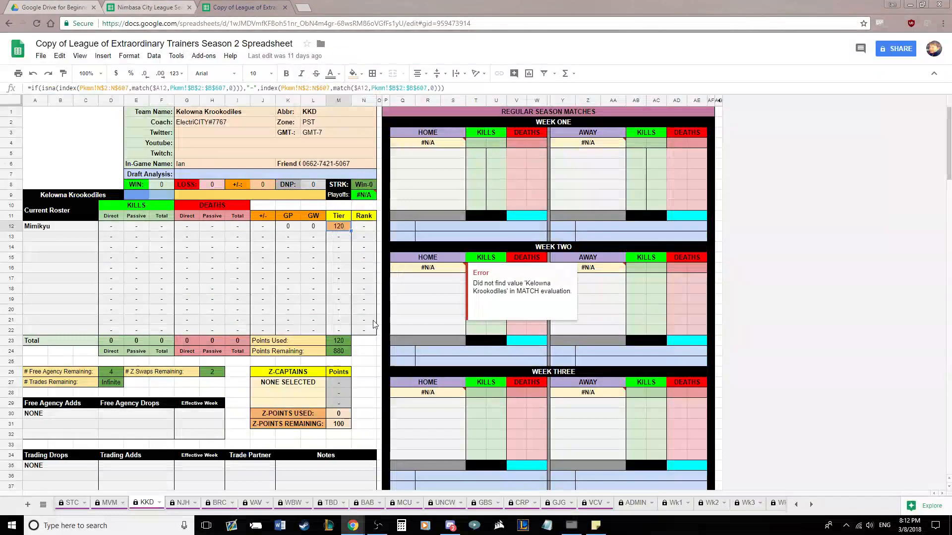
pyautogui.scroll(-10, 375, 308)
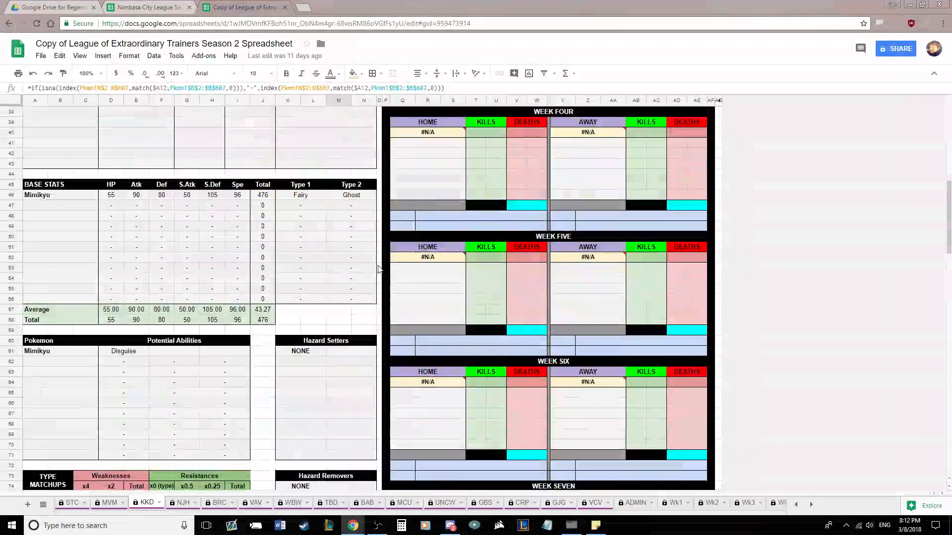
# Inspect the lookup formulas behind Mimikyu's base stats and types on the KKD team page.
pyautogui.click(144, 198)
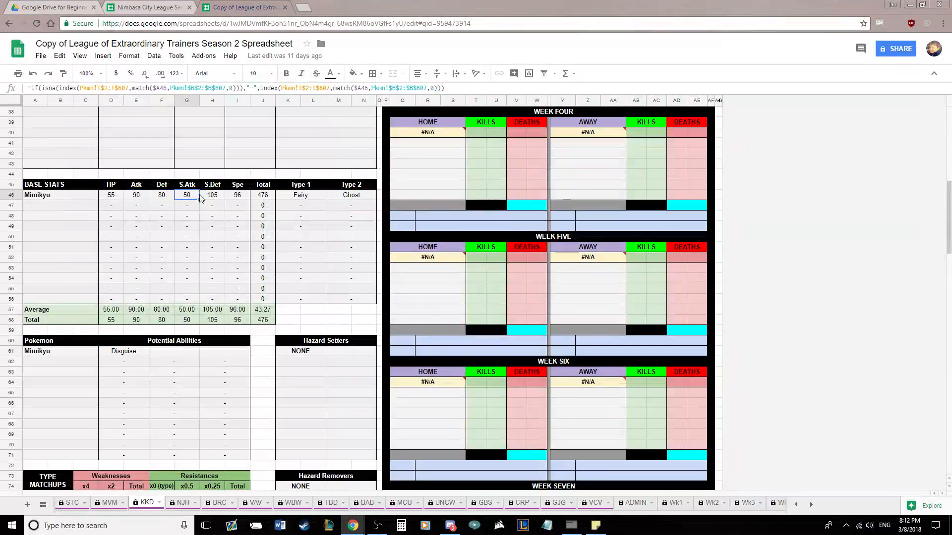
pyautogui.click(302, 197)
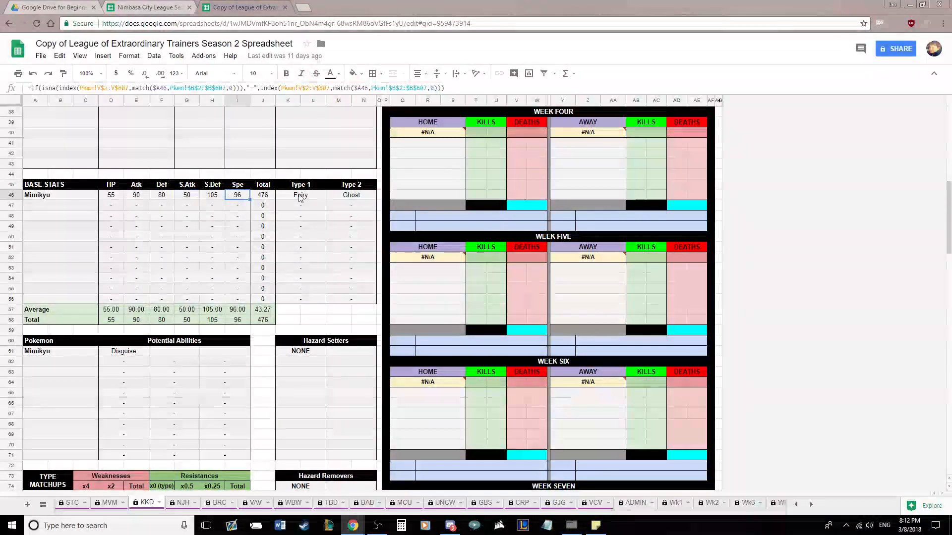
pyautogui.click(341, 198)
# Inspect the formulas in the KKD page's Potential Abilities, Hazard Setters, Hazard Removers and Clerics sections.
pyautogui.scroll(-9, 389, 246)
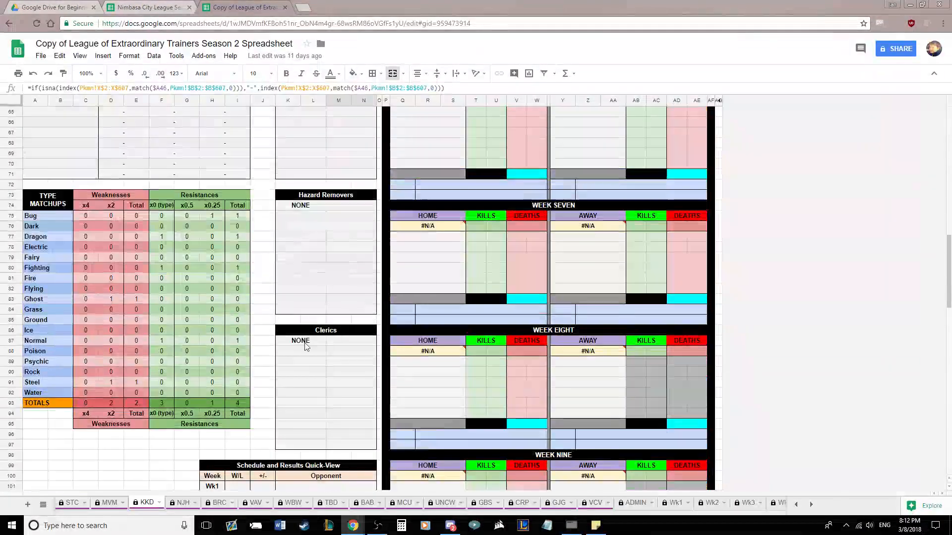
pyautogui.click(305, 342)
pyautogui.scroll(6, 306, 341)
pyautogui.click(304, 248)
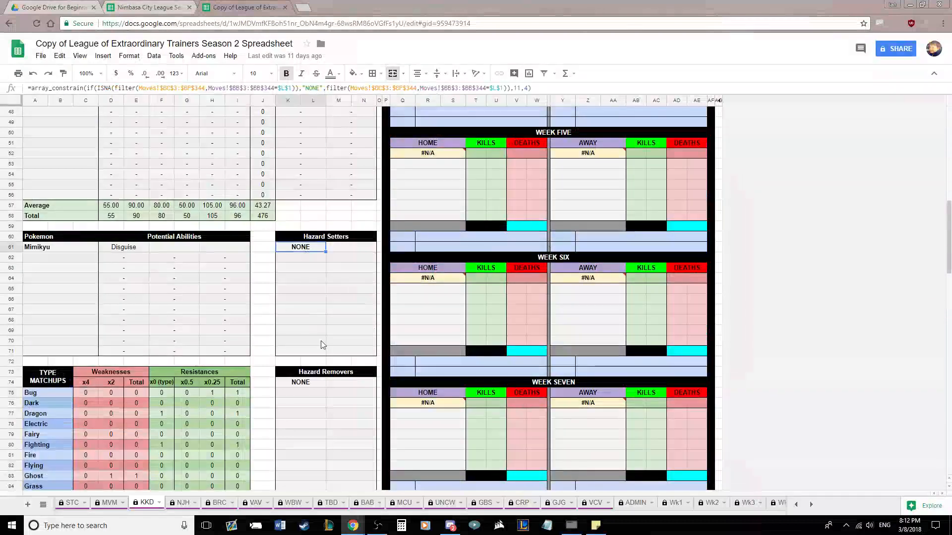
pyautogui.click(124, 257)
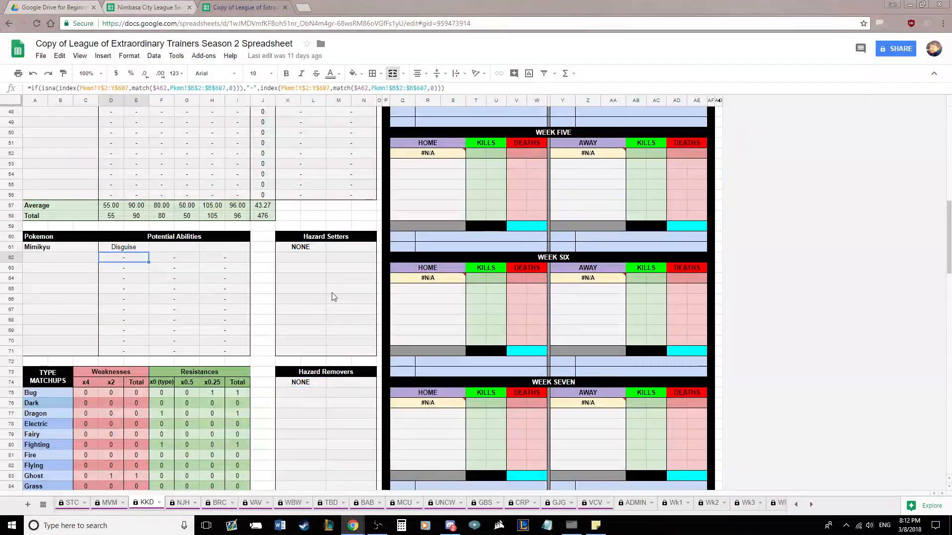
pyautogui.scroll(-4, 329, 295)
pyautogui.click(314, 258)
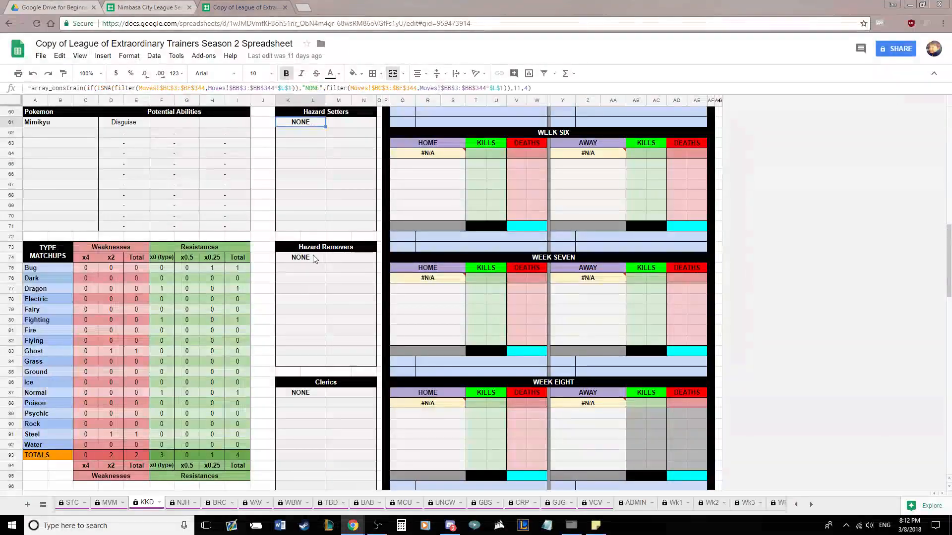
pyautogui.click(315, 391)
pyautogui.scroll(-4, 342, 334)
pyautogui.scroll(2, 342, 334)
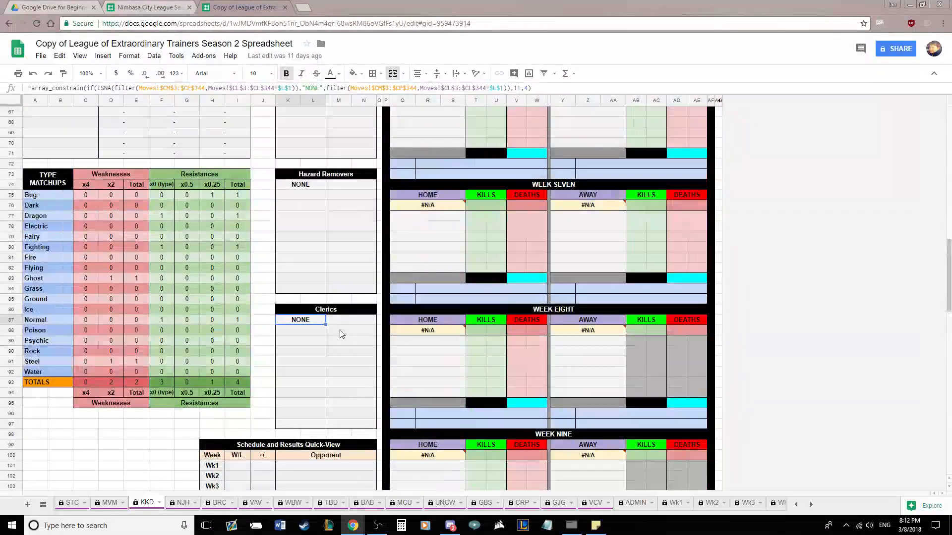
# Inspect the KKD type matchup formulas for the Bug x0.25 resistance, the Ghost x2 weakness and the totals row.
pyautogui.click(219, 195)
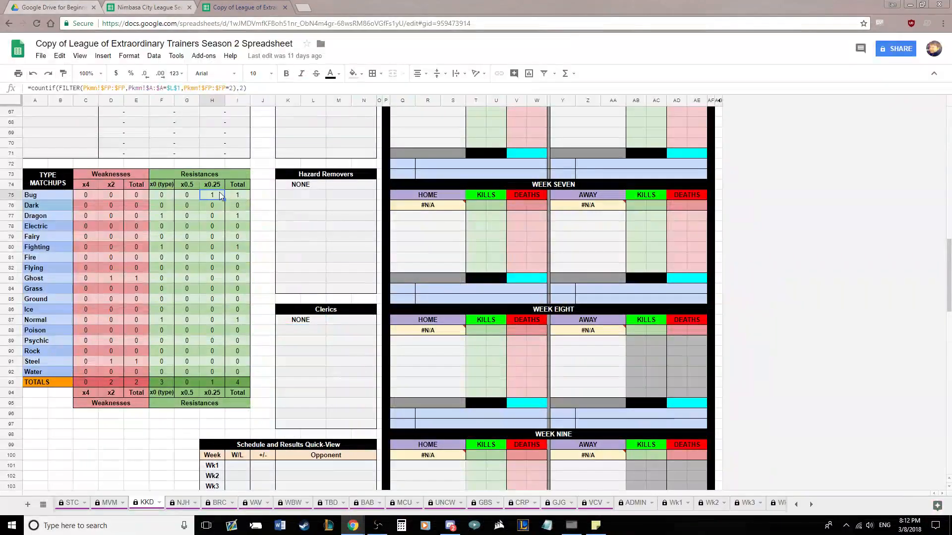
pyautogui.click(113, 280)
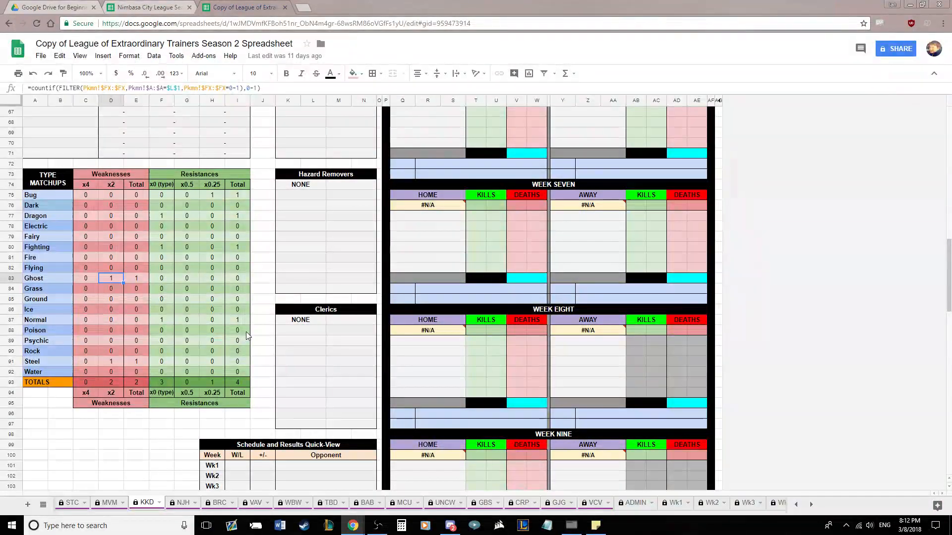
pyautogui.click(168, 386)
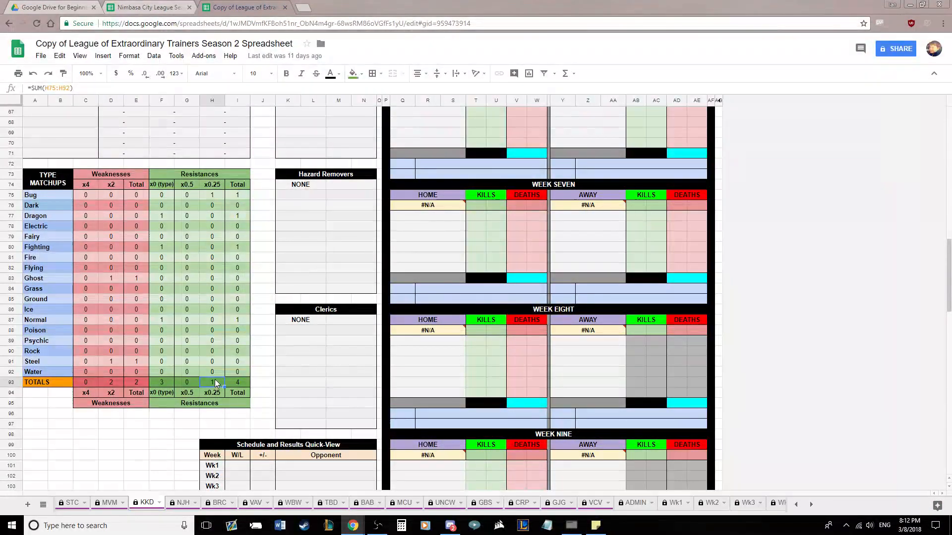
pyautogui.click(212, 196)
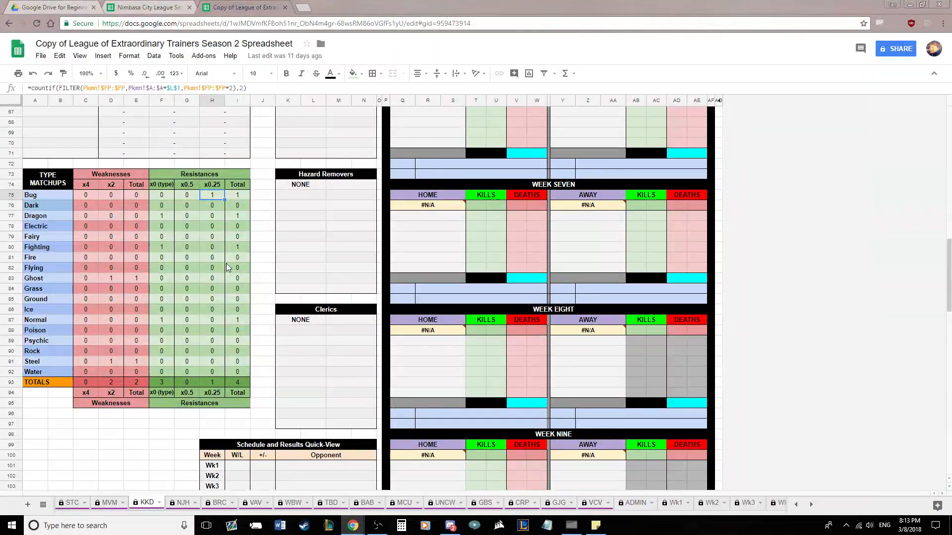
# Open the FLF team page and review its roster, base stats, abilities, hazard, cleric and type matchup sections.
pyautogui.click(796, 505)
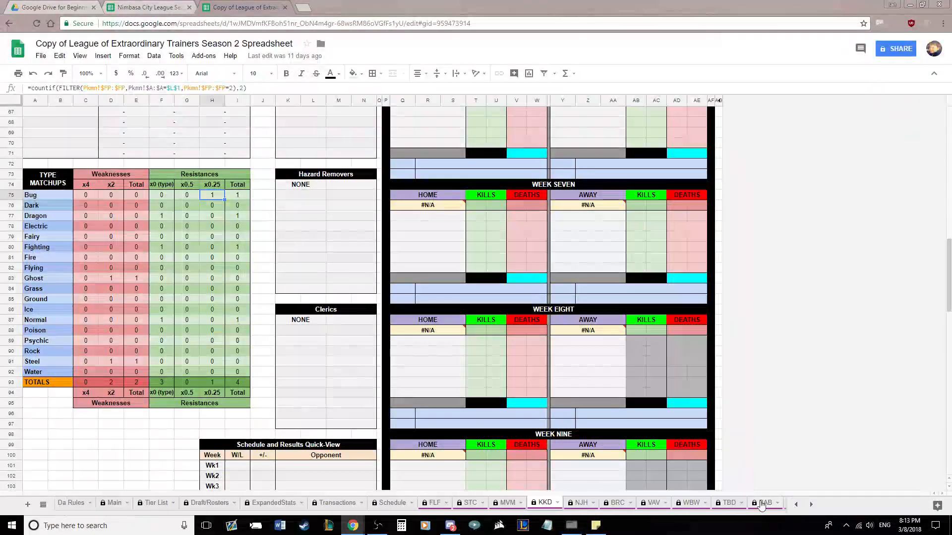
pyautogui.click(426, 503)
pyautogui.scroll(-5, 372, 323)
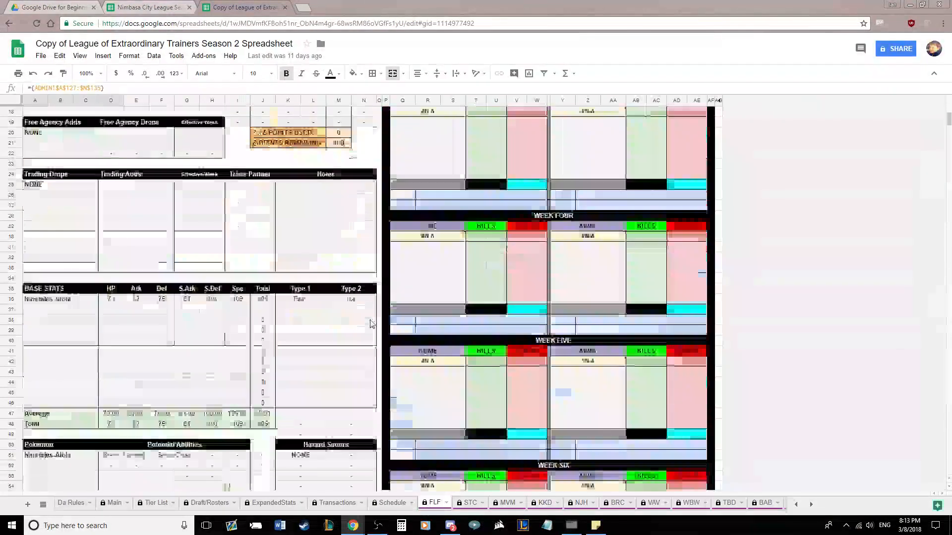
pyautogui.scroll(-12, 372, 324)
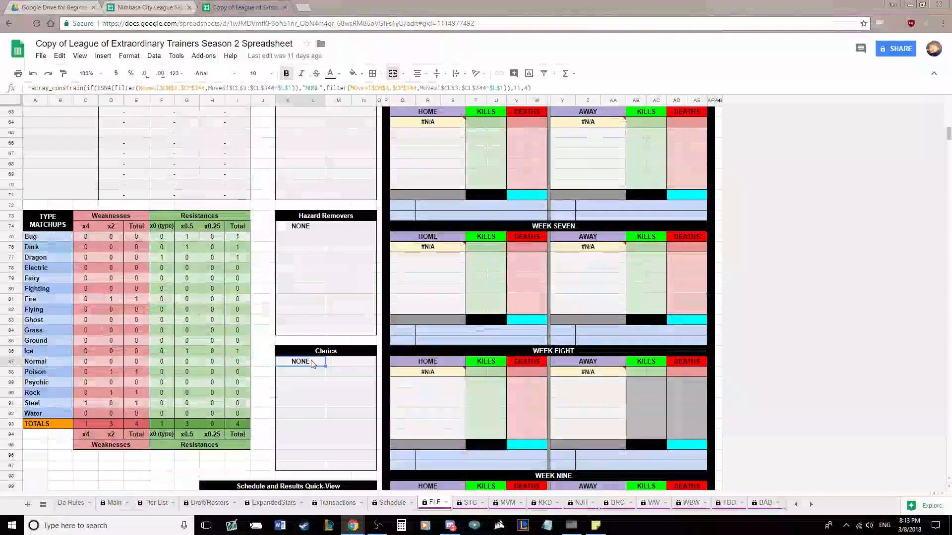
pyautogui.scroll(15, 312, 363)
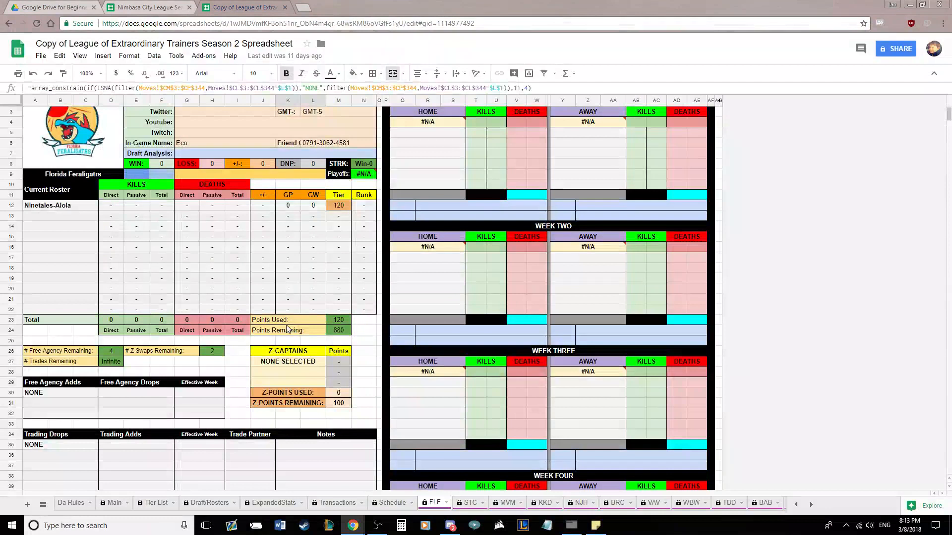
pyautogui.scroll(-10, 347, 297)
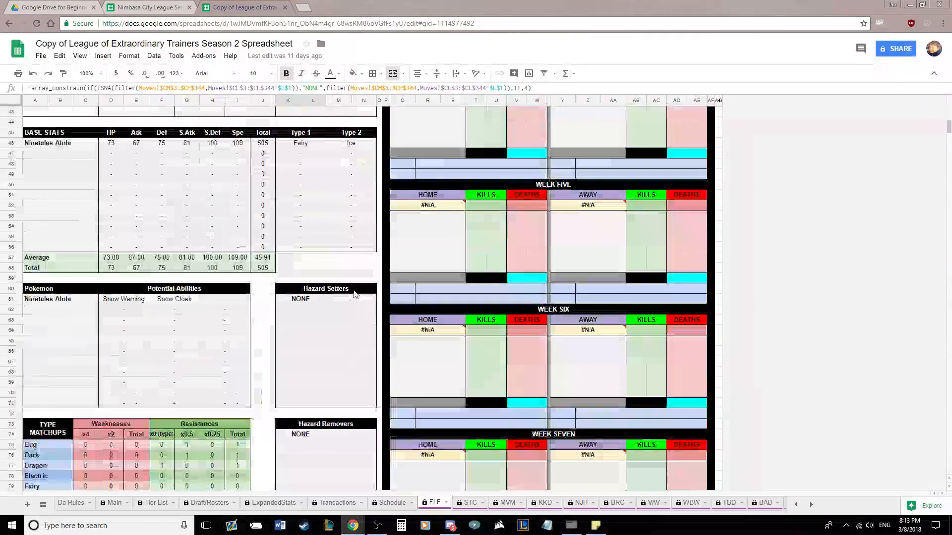
pyautogui.scroll(-5, 355, 295)
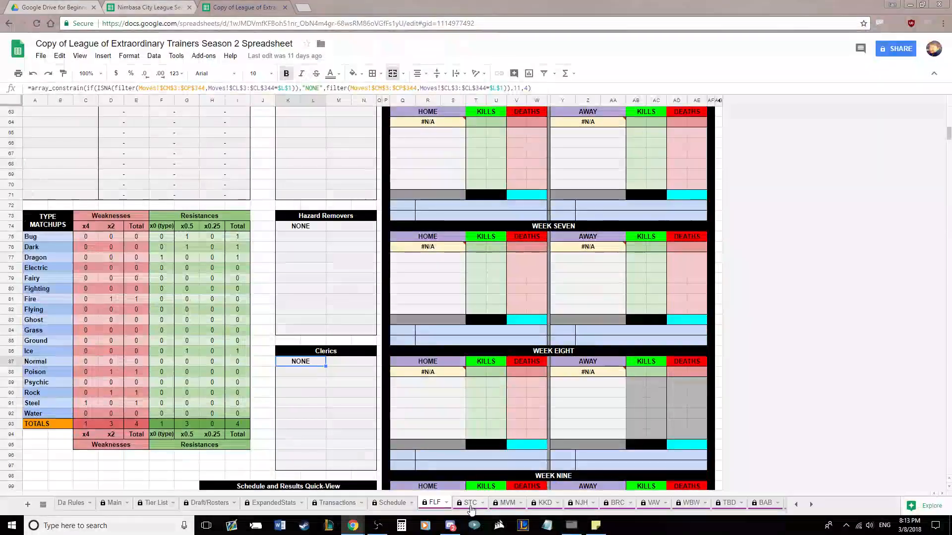
# Open the STC team page and inspect the formulas behind Uxie's Hazard Setters and Clerics entries.
pyautogui.click(470, 504)
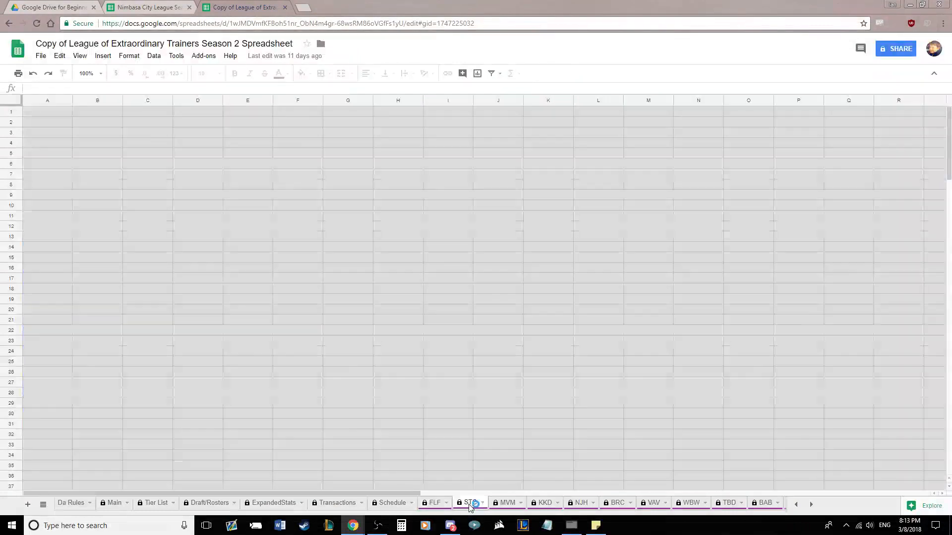
pyautogui.scroll(-15, 382, 315)
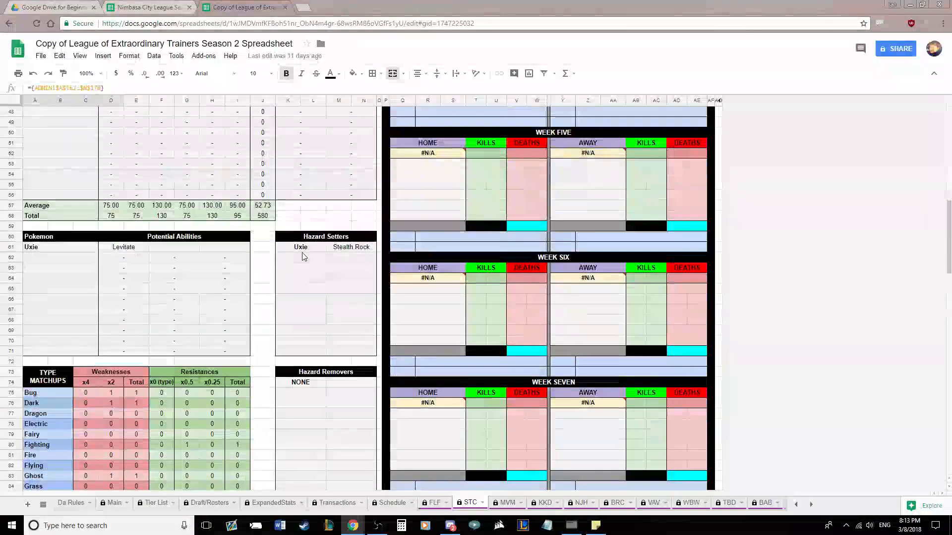
pyautogui.click(306, 252)
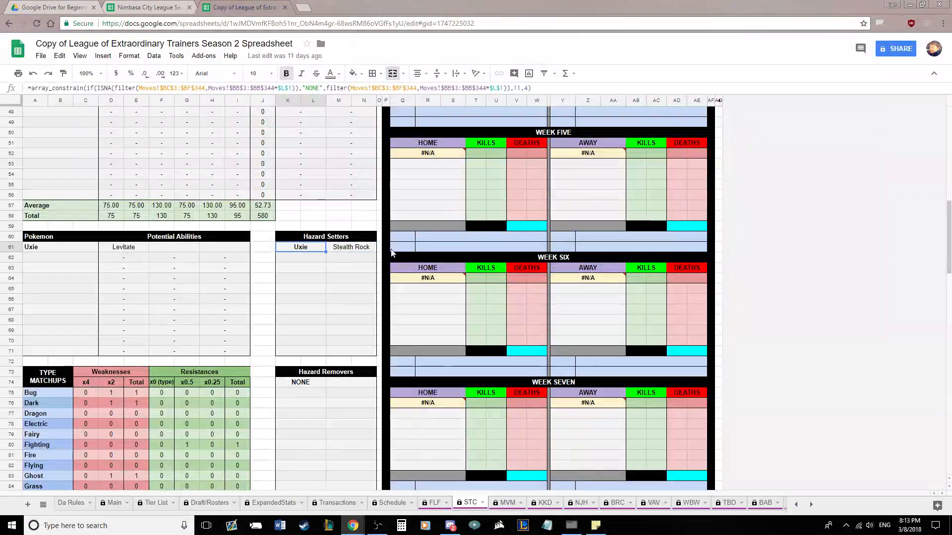
pyautogui.scroll(-7, 391, 252)
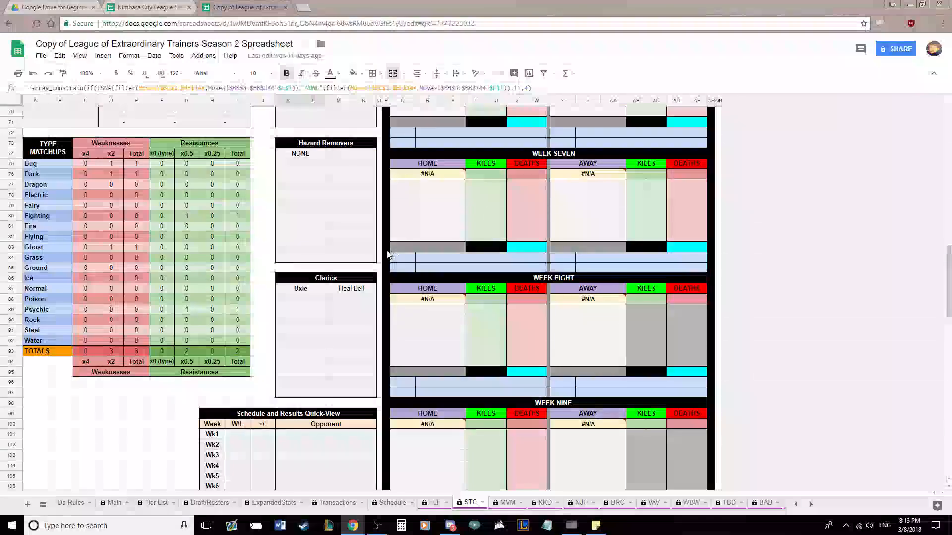
pyautogui.click(316, 292)
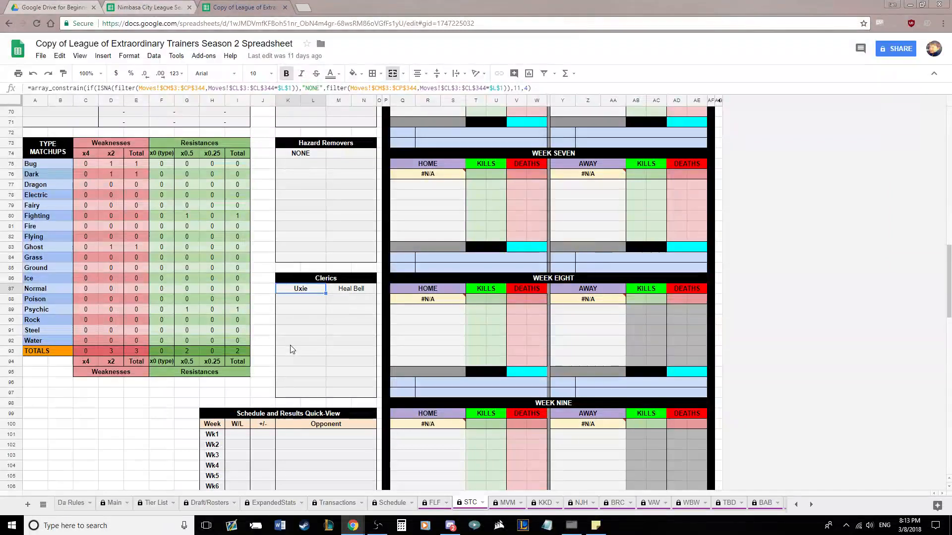
# Review the STC page's base stats, Z-Captains, roster and team information sections.
pyautogui.scroll(9, 291, 347)
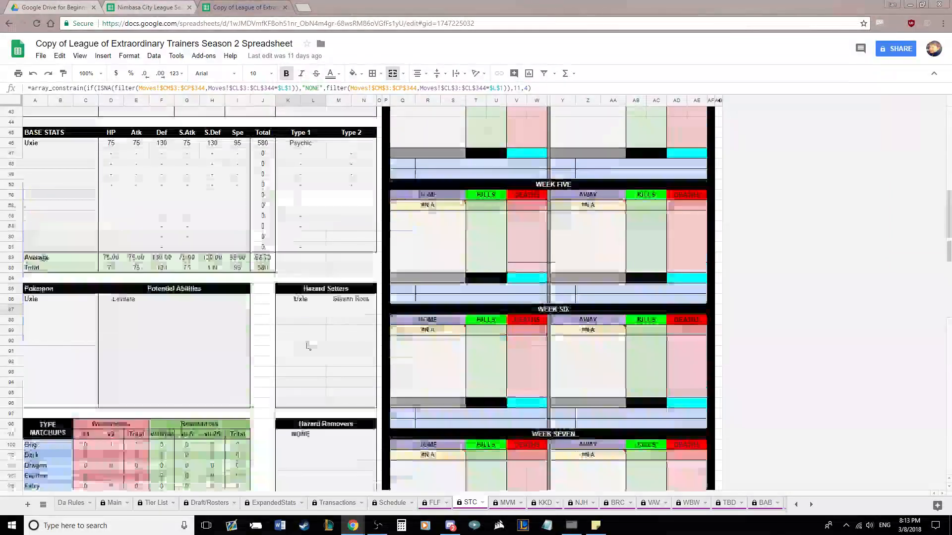
pyautogui.scroll(13, 309, 345)
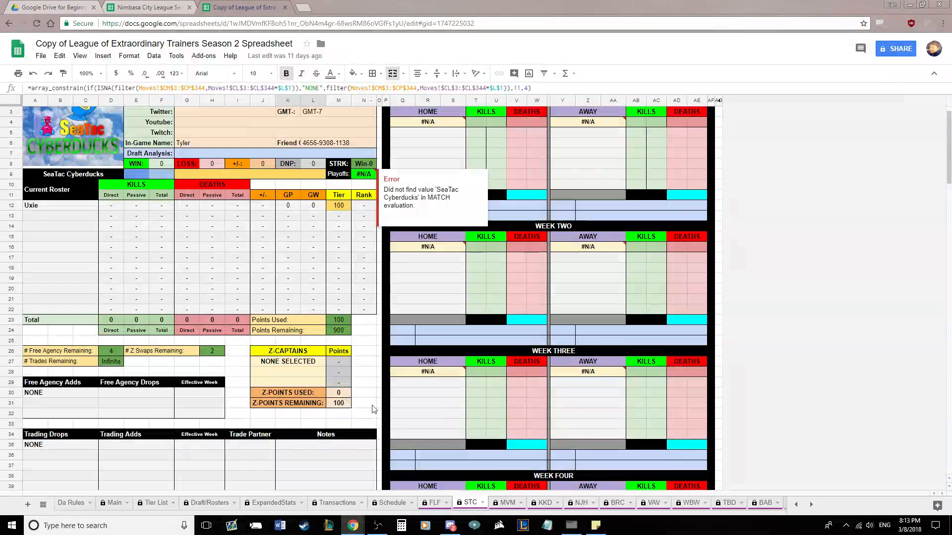
pyautogui.click(371, 353)
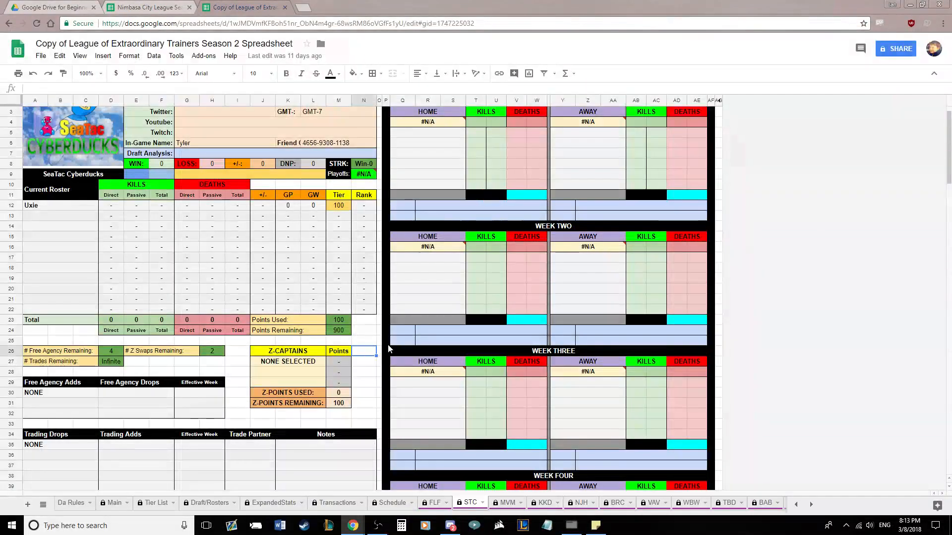
pyautogui.scroll(-2, 387, 347)
pyautogui.scroll(3, 386, 347)
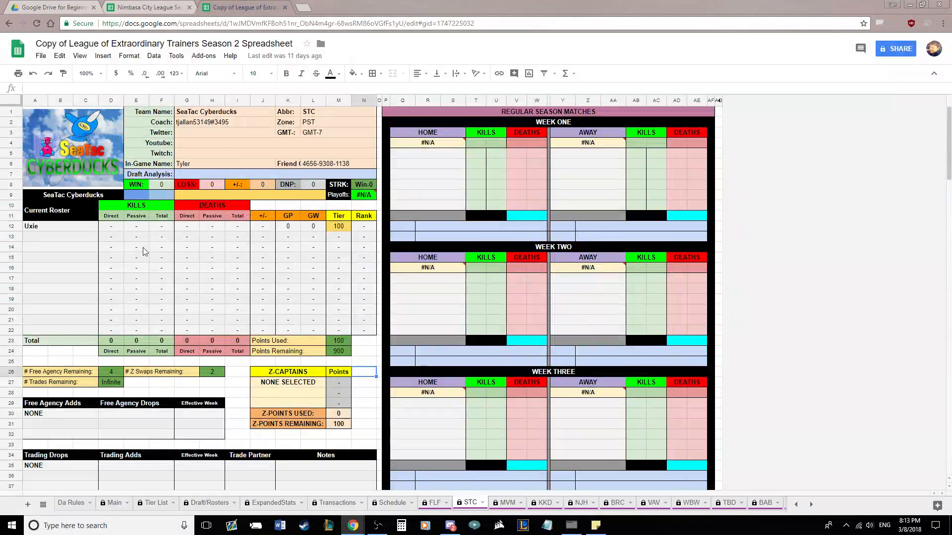
# Switch to the Nimbasa City League Season 2 spreadsheet and view its Rosters, Transactions, Schedule and Expanded Stats sheets.
pyautogui.hotkey('ctrl', 'shift', 'Tab')
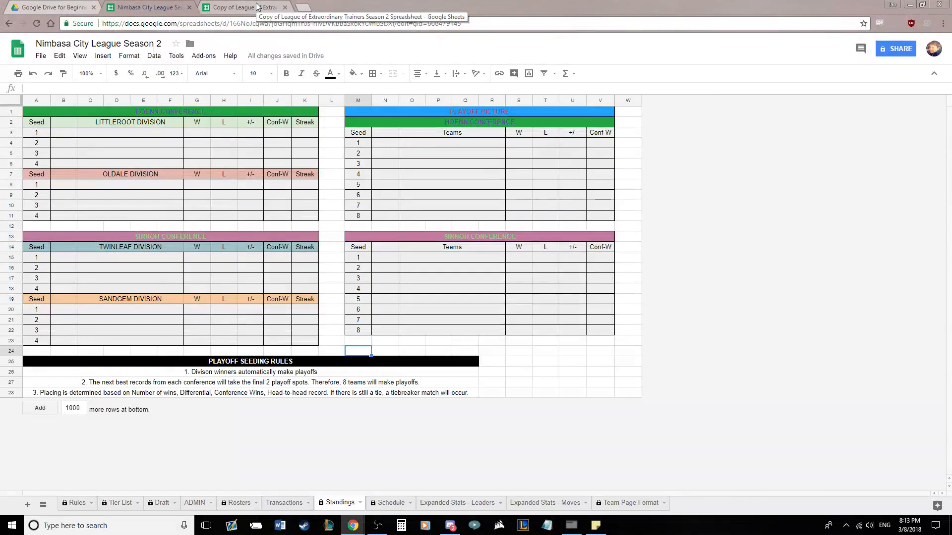
pyautogui.click(237, 503)
pyautogui.click(284, 503)
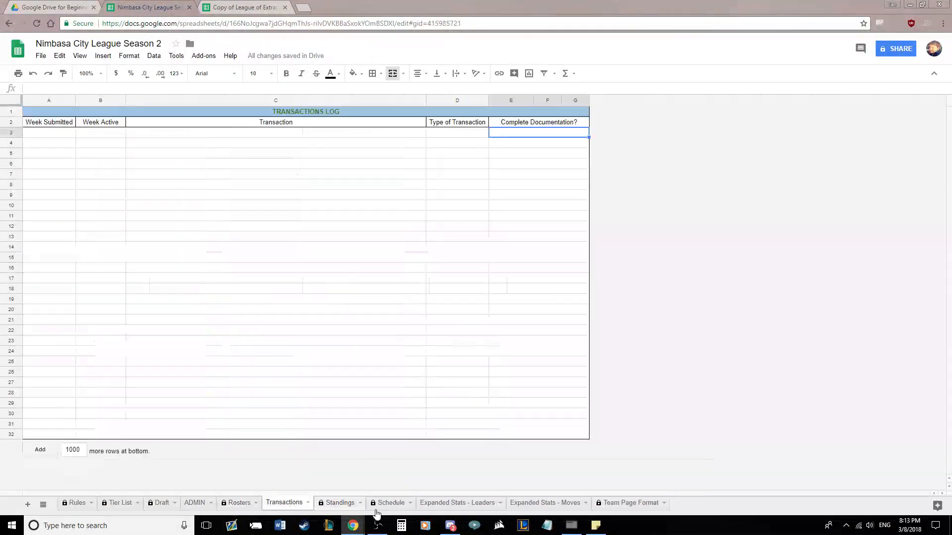
pyautogui.click(390, 503)
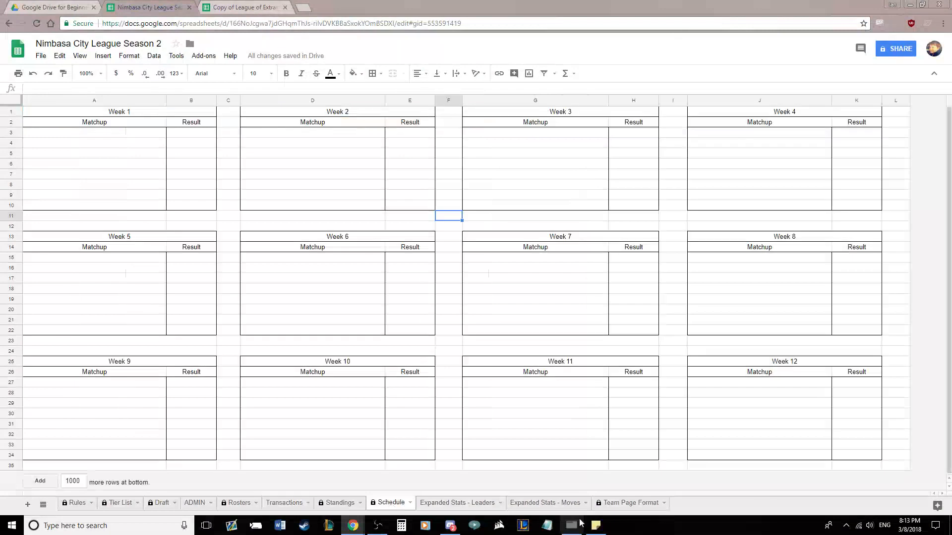
pyautogui.click(494, 506)
pyautogui.click(548, 505)
# Open the Team Page Format sheet and look over its full layout from the roster to the type matchups and Clerics.
pyautogui.click(623, 510)
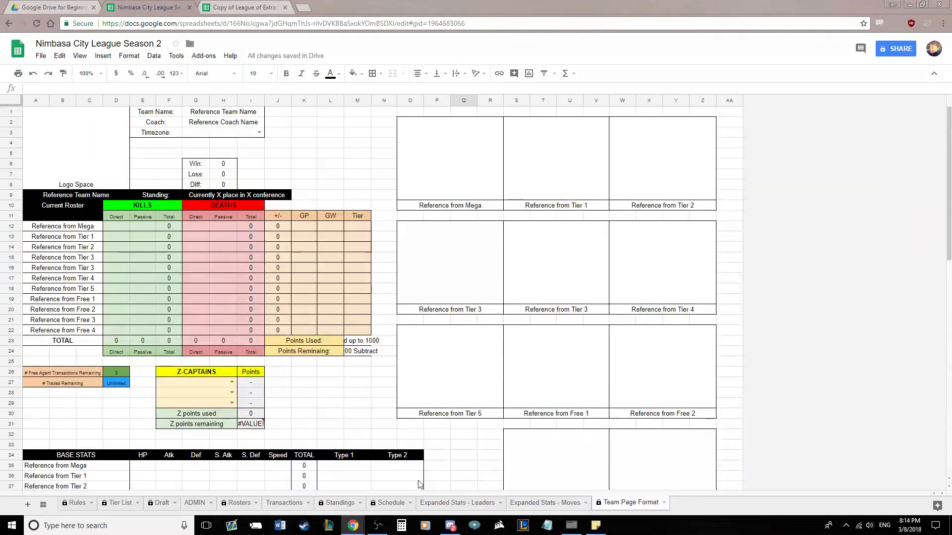
pyautogui.scroll(-10, 463, 308)
pyautogui.scroll(-3, 426, 299)
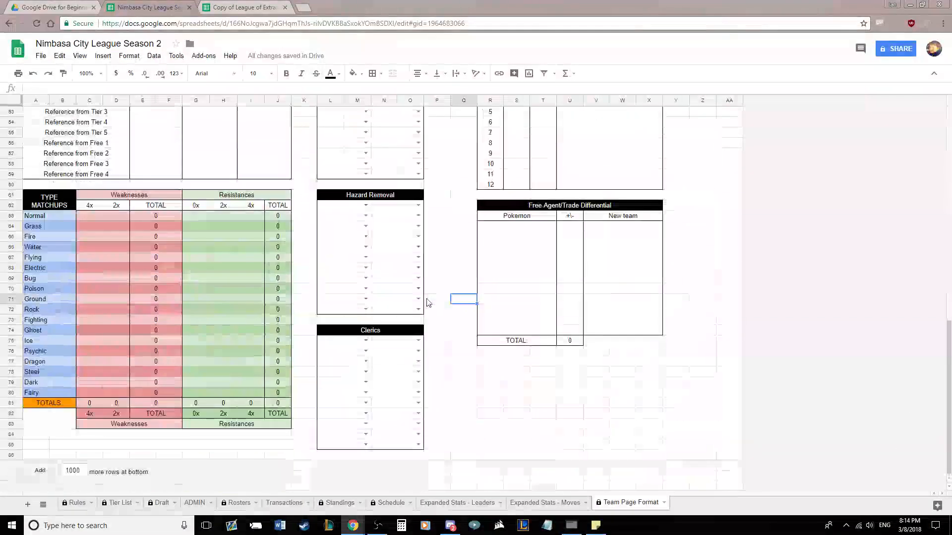
pyautogui.scroll(1, 431, 314)
pyautogui.scroll(15, 432, 316)
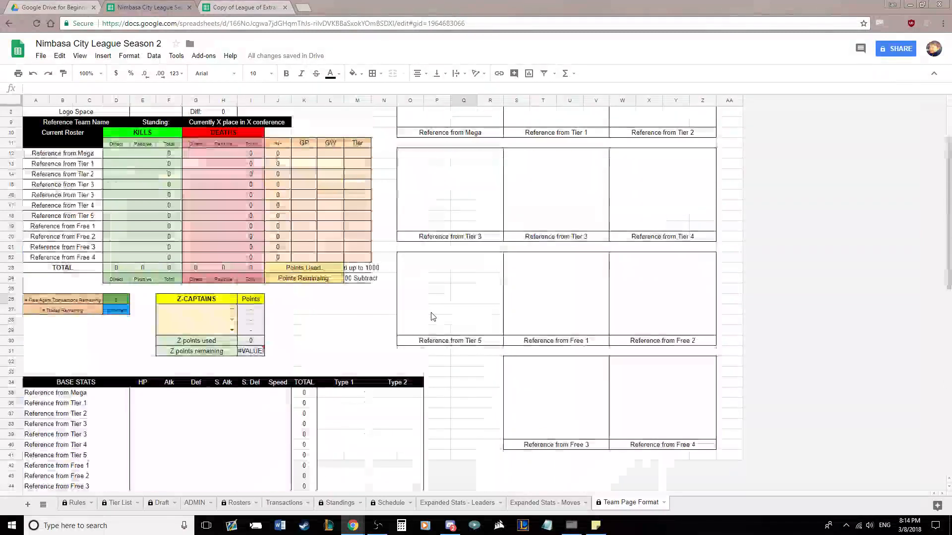
# Compare the Nimbasa Team Page Format with the STC team page in the League of Extraordinary Trainers spreadsheet.
pyautogui.click(243, 7)
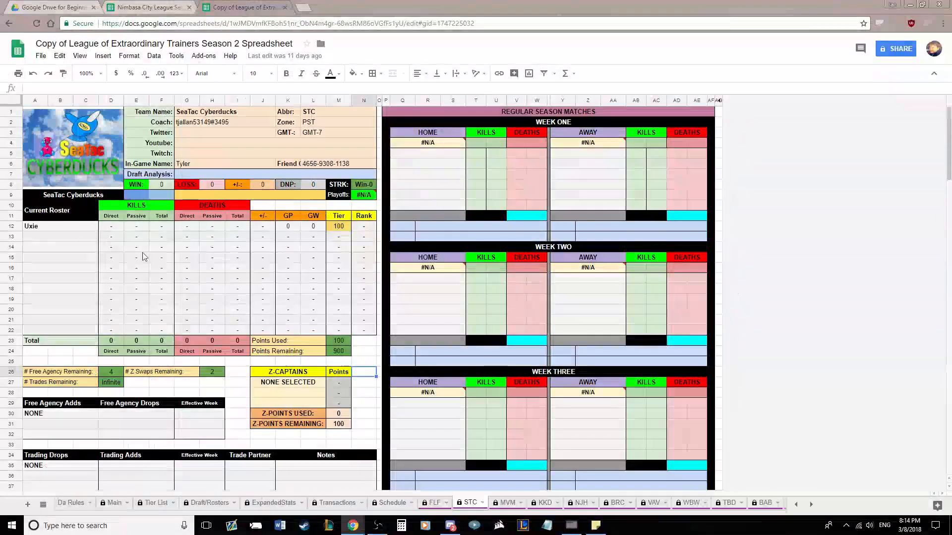
pyautogui.scroll(-5, 42, 143)
pyautogui.click(149, 7)
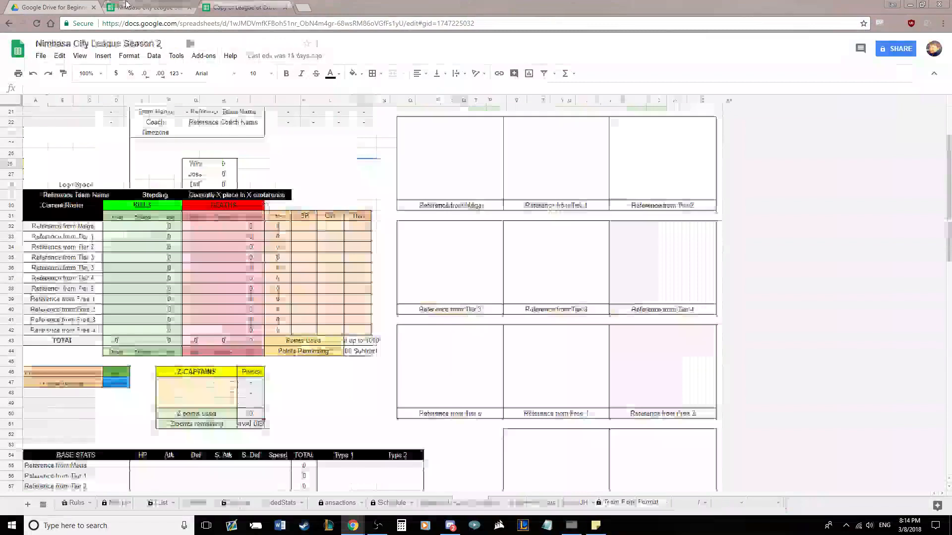
pyautogui.click(246, 7)
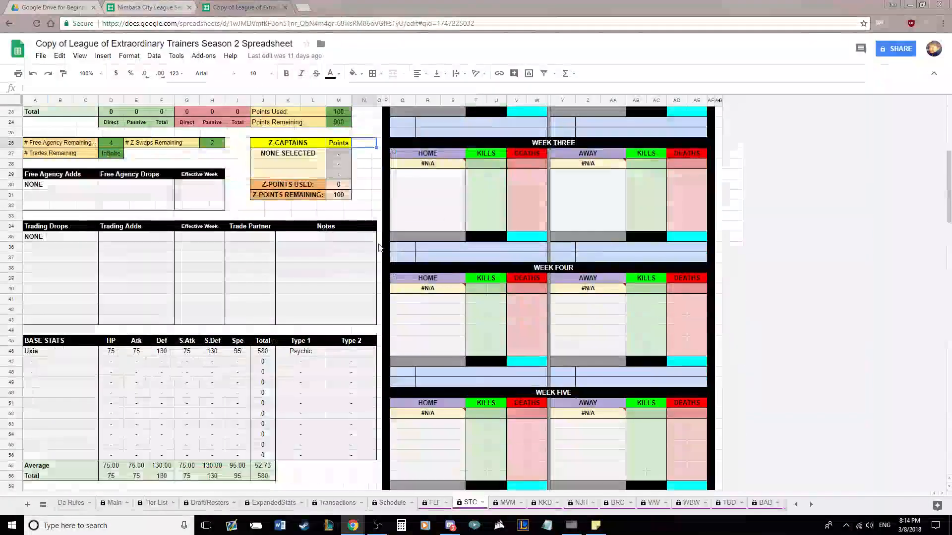
# Compare the STC page's abilities, hazards, Clerics and type matchups sections with the matching sections of the Nimbasa Team Page Format.
pyautogui.scroll(-10, 213, 199)
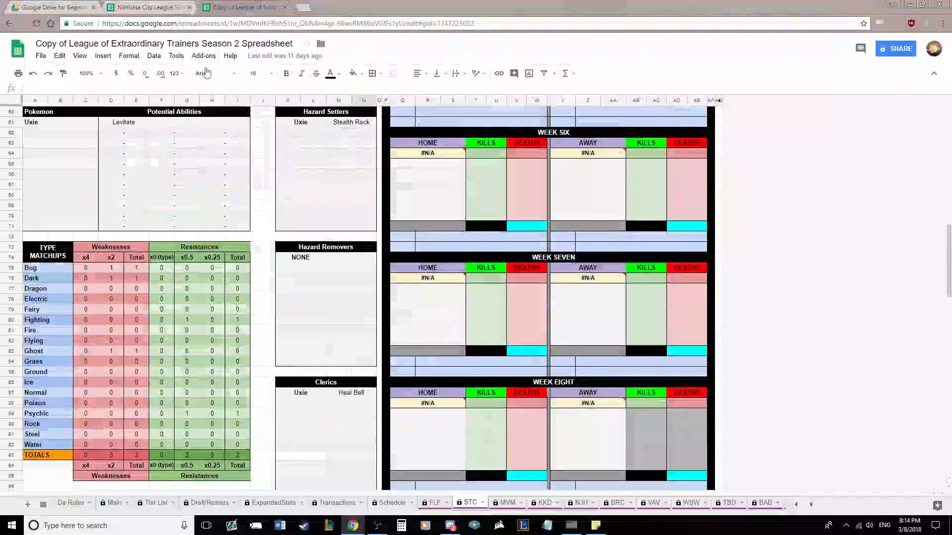
pyautogui.click(148, 7)
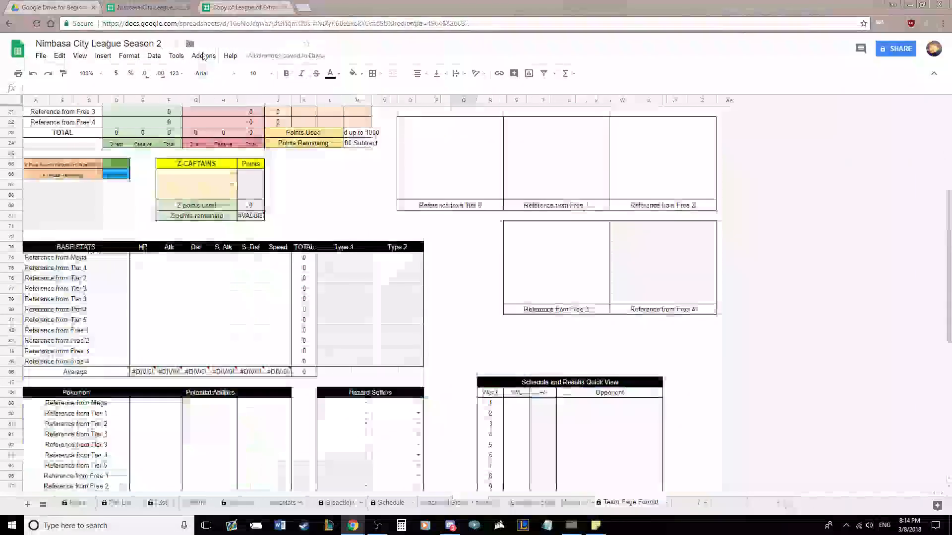
pyautogui.scroll(-8, 379, 223)
pyautogui.scroll(10, 379, 223)
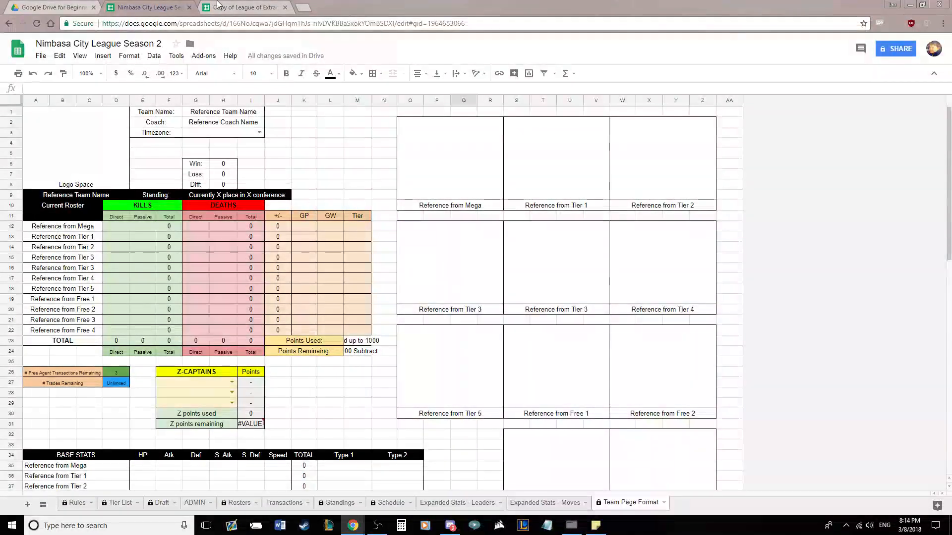
# Inspect the formula behind the SeaTac Cyberducks logo on the STC page and return to the Nimbasa Team Page Format.
pyautogui.click(218, 6)
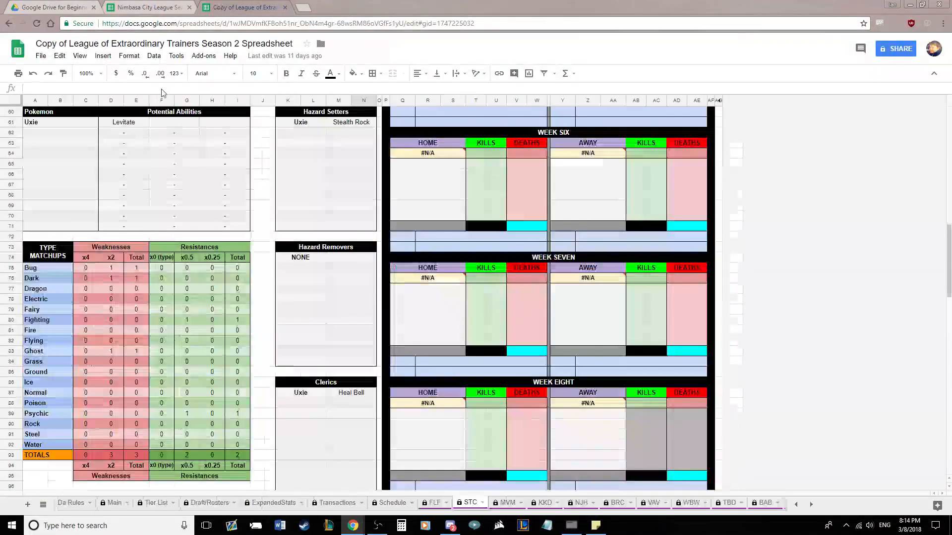
pyautogui.scroll(10, 226, 216)
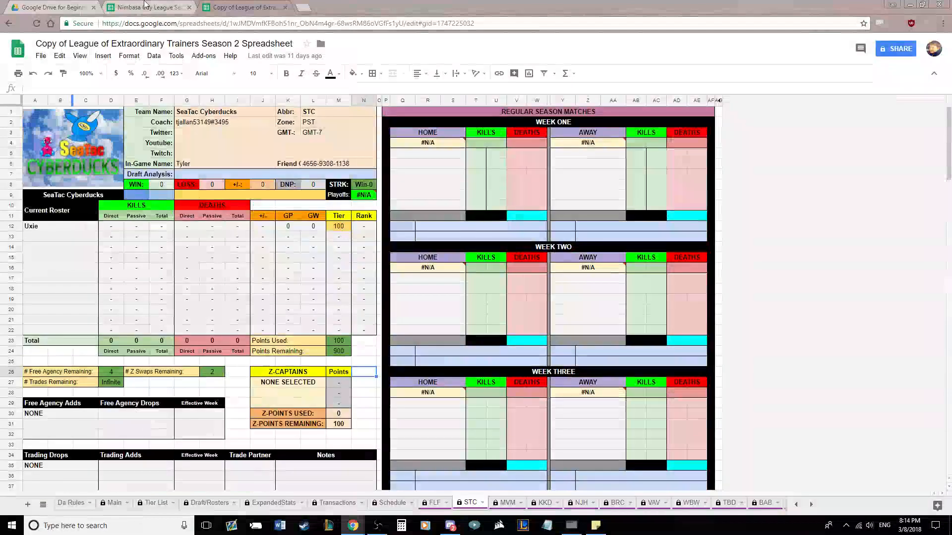
pyautogui.click(82, 147)
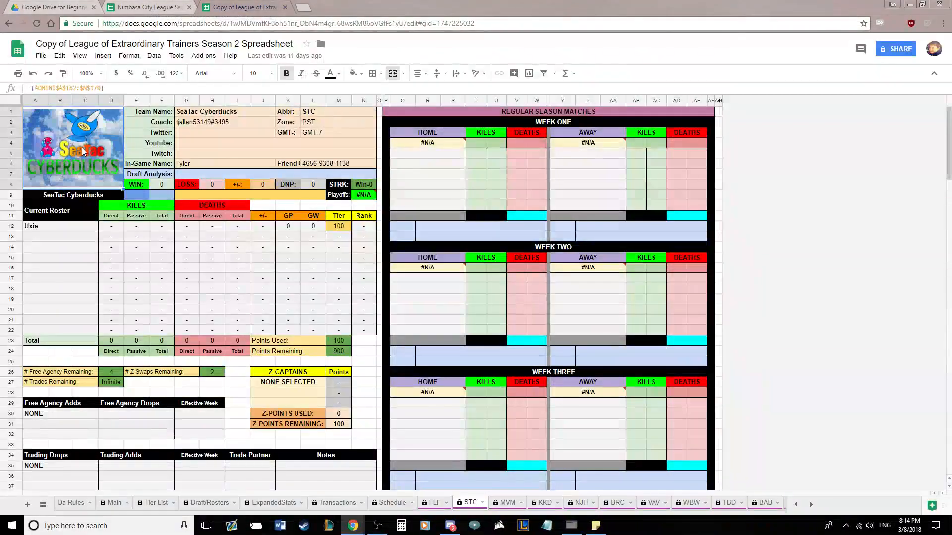
pyautogui.click(172, 7)
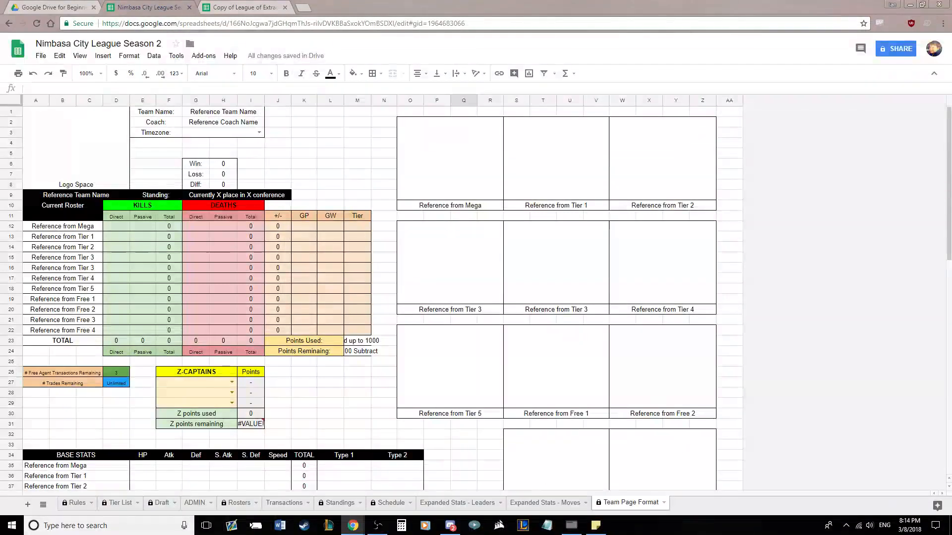
pyautogui.hotkey('alt', 'Tab')
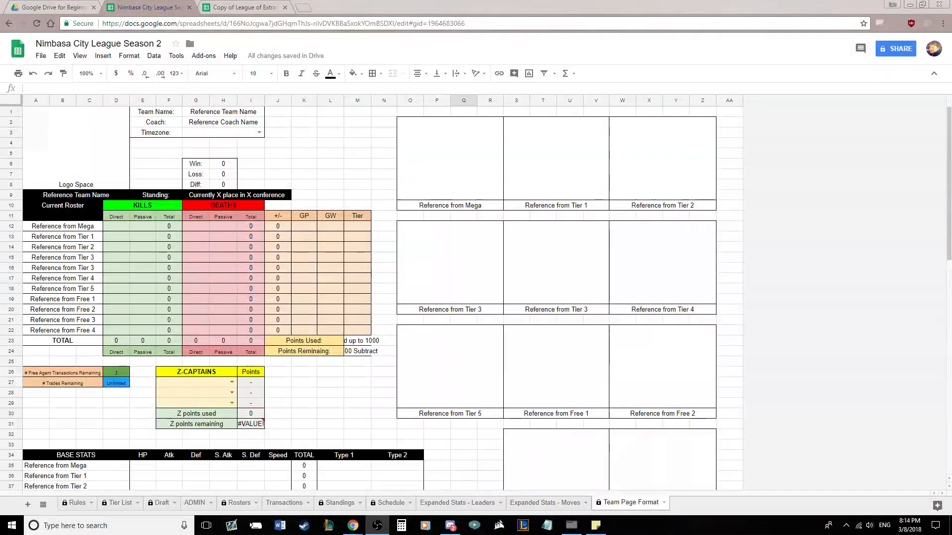
pyautogui.hotkey('alt', 'Tab')
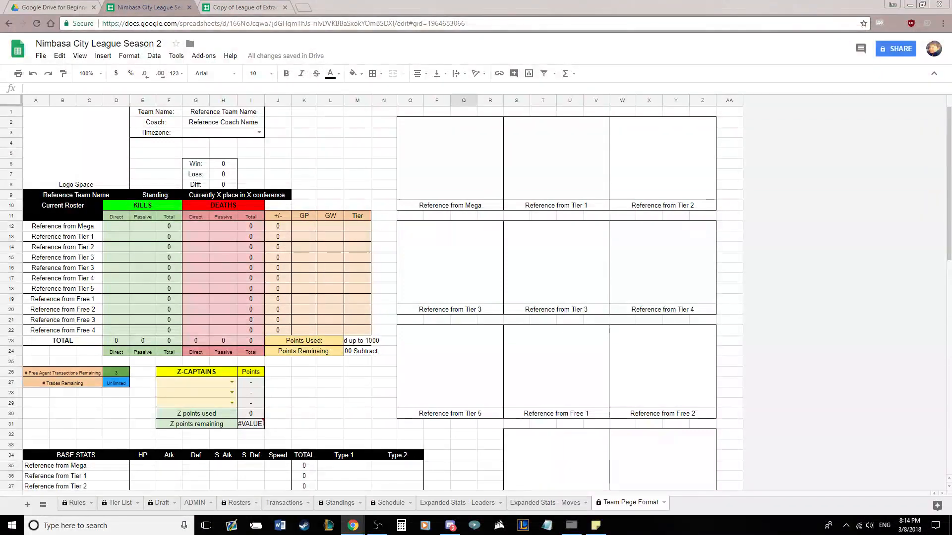